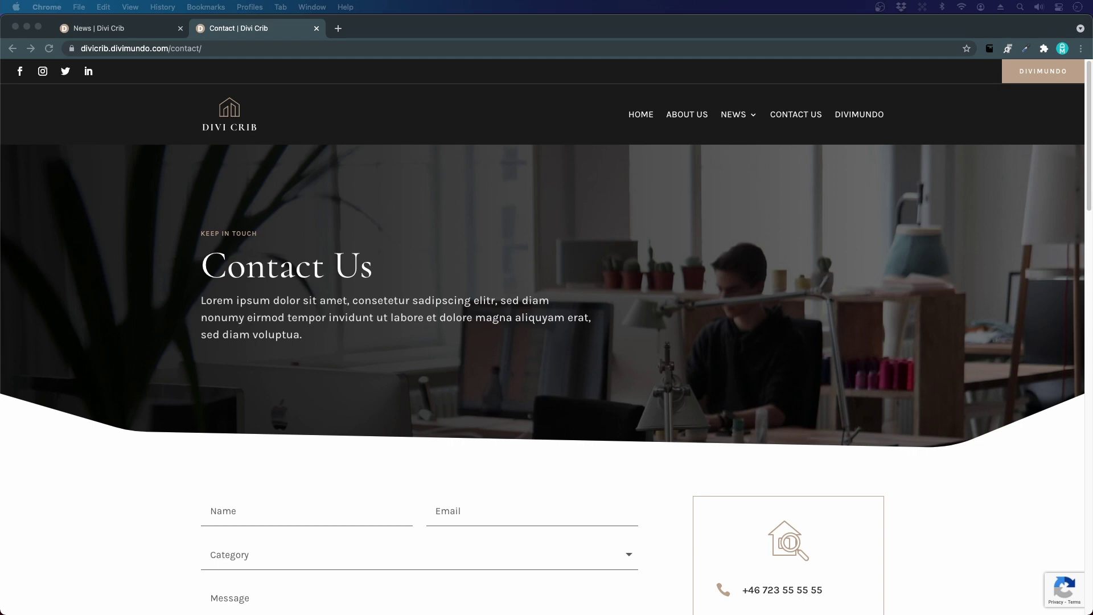
- Scroll the demo Contact page down to its contact form and the info card with social icons
{"action": "left_click", "coordinate": [653, 335]}
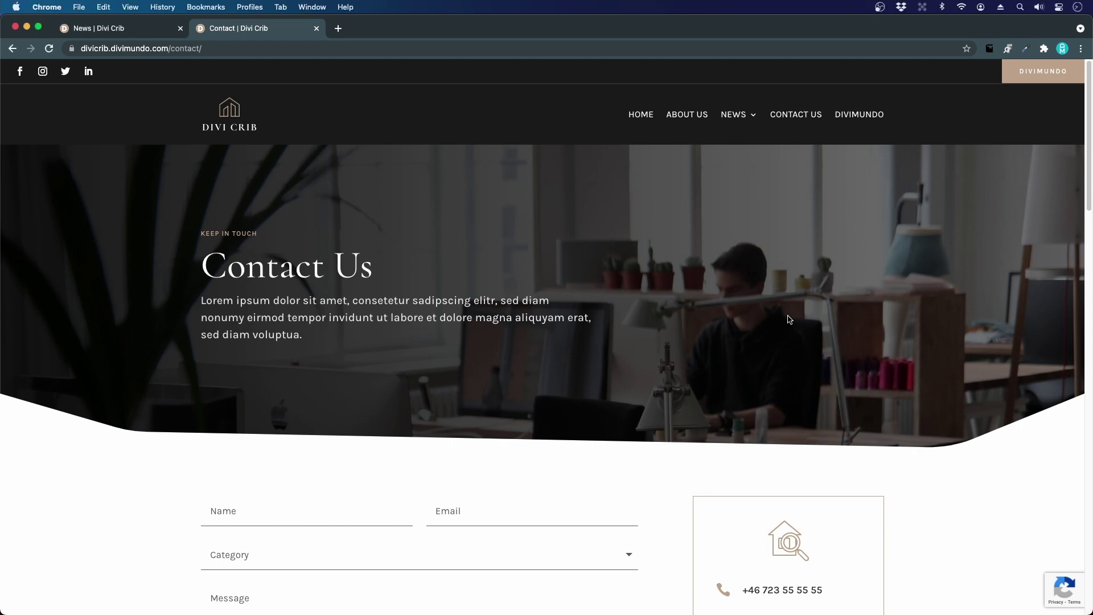
{"action": "scroll", "coordinate": [799, 317], "scroll_direction": "down", "scroll_amount": 5}
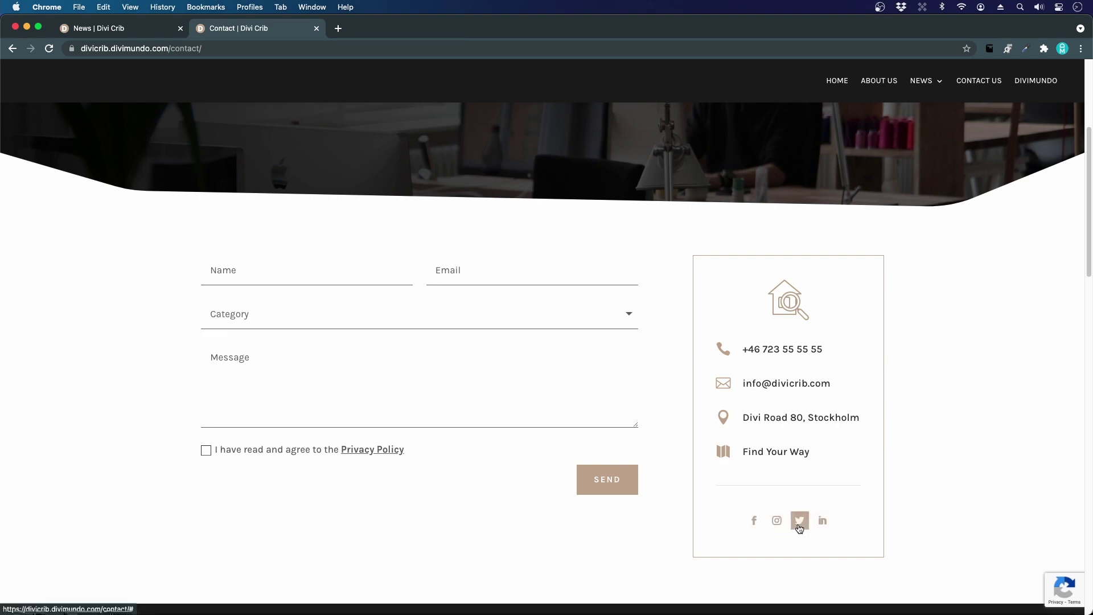
{"action": "scroll", "coordinate": [278, 385], "scroll_direction": "down", "scroll_amount": 10}
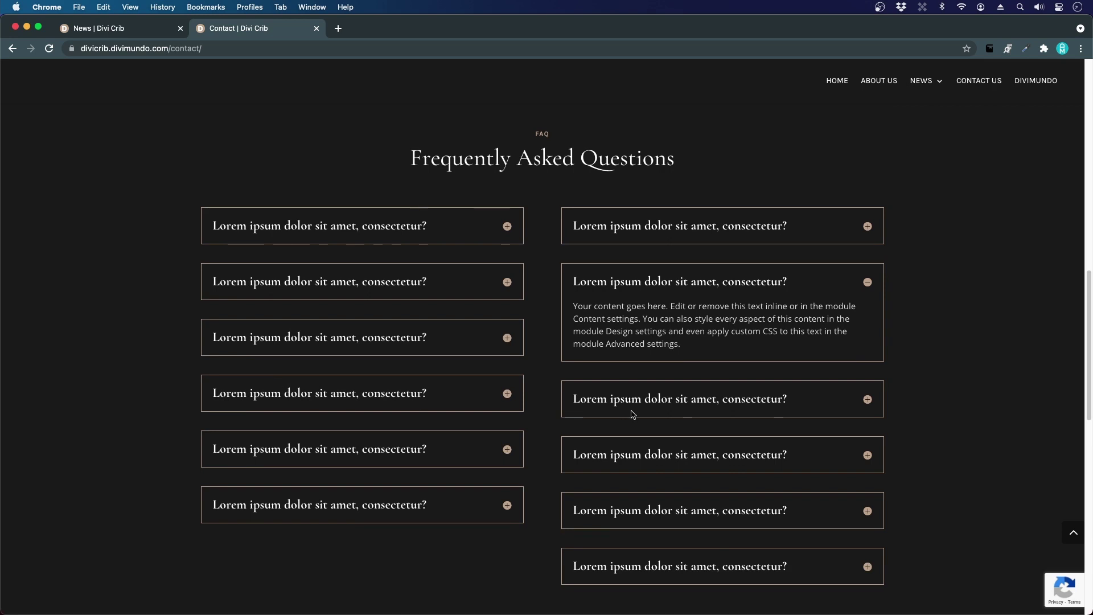
{"action": "left_click", "coordinate": [575, 283]}
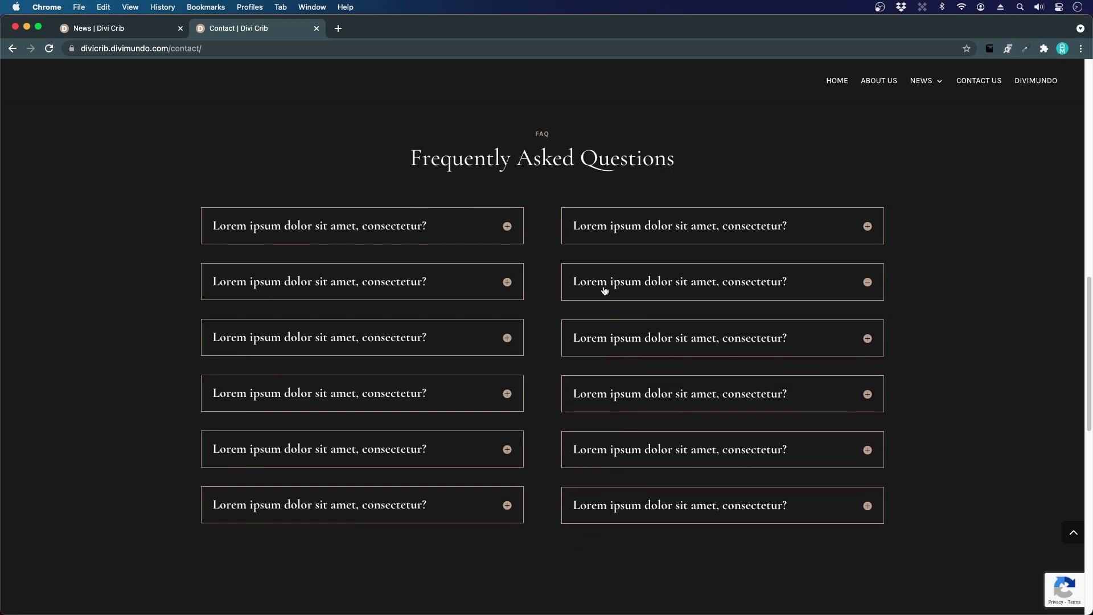
{"action": "left_click", "coordinate": [579, 281]}
{"action": "left_click", "coordinate": [401, 289]}
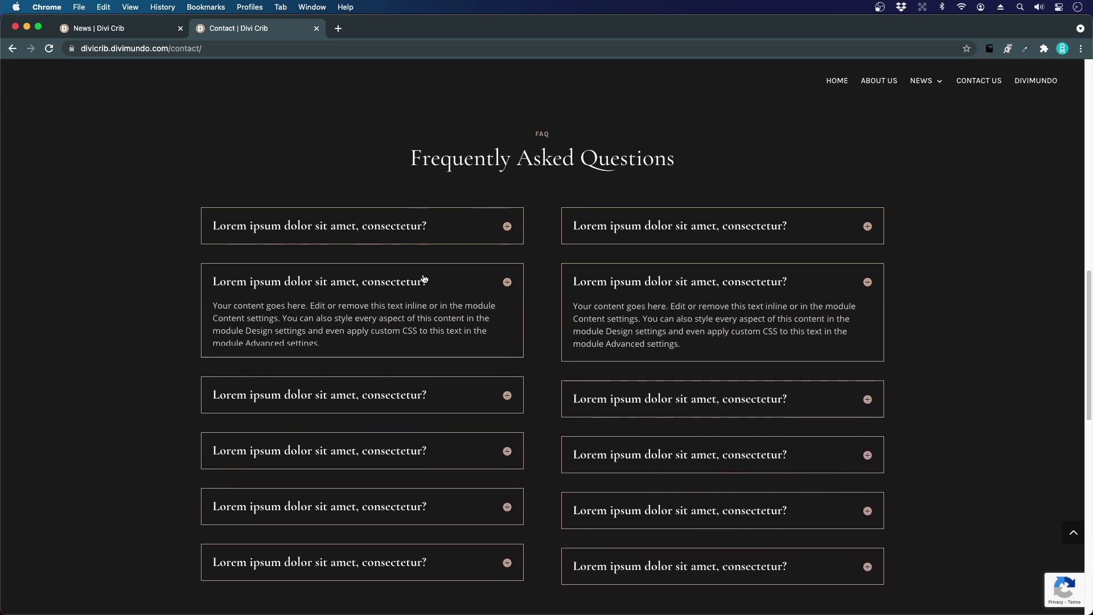
{"action": "left_click", "coordinate": [399, 290]}
{"action": "scroll", "coordinate": [463, 310], "scroll_direction": "down", "scroll_amount": 10}
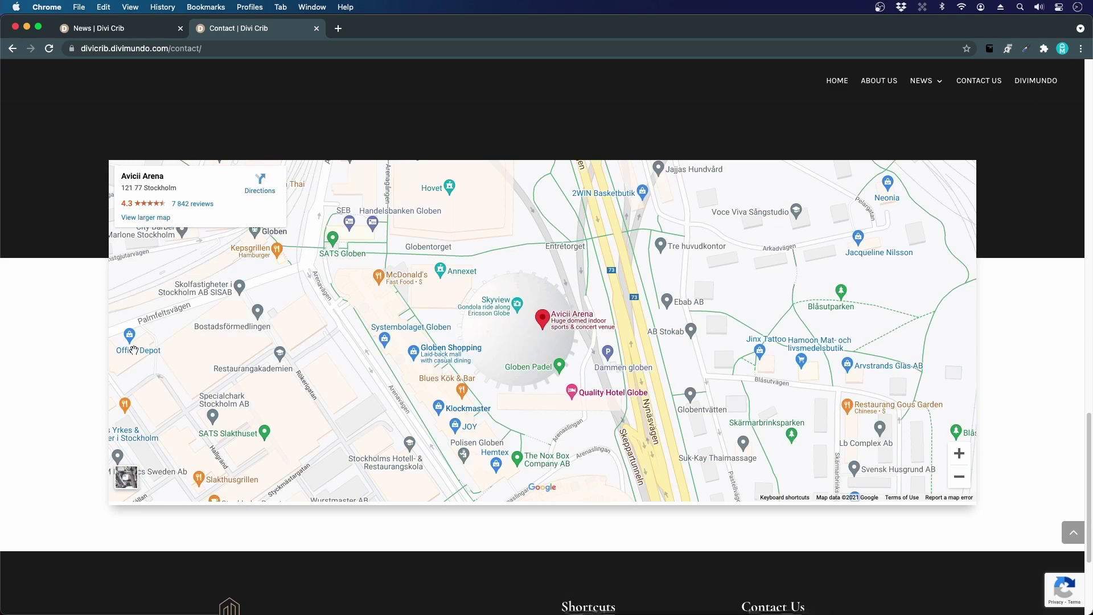
{"action": "scroll", "coordinate": [397, 265], "scroll_direction": "up", "scroll_amount": 15}
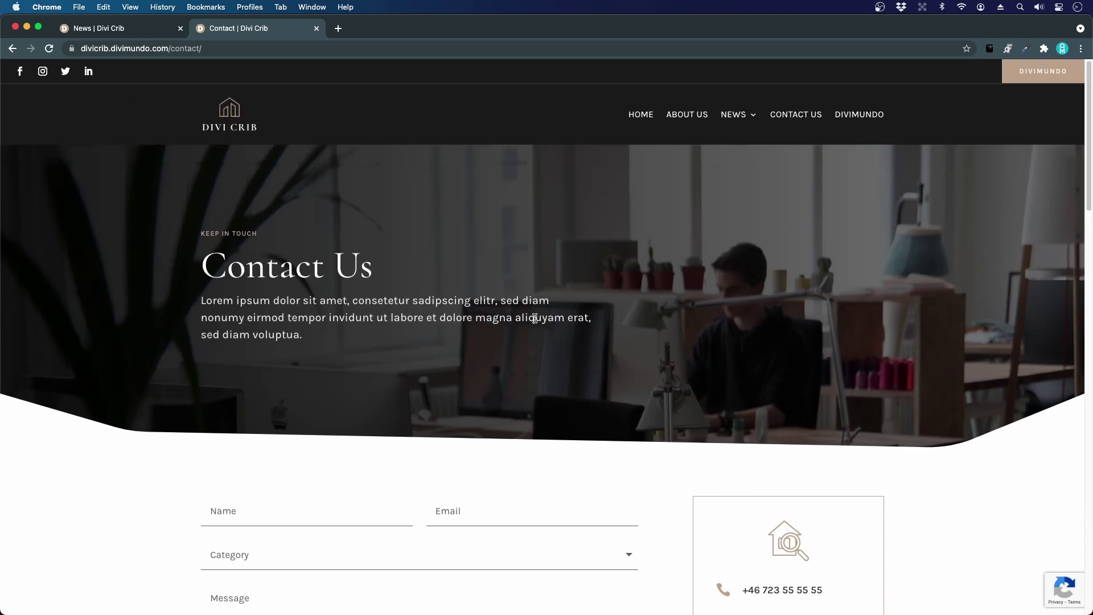
- Go from the site's News page to its Contact Us page through the main menu
{"action": "left_click", "coordinate": [142, 29]}
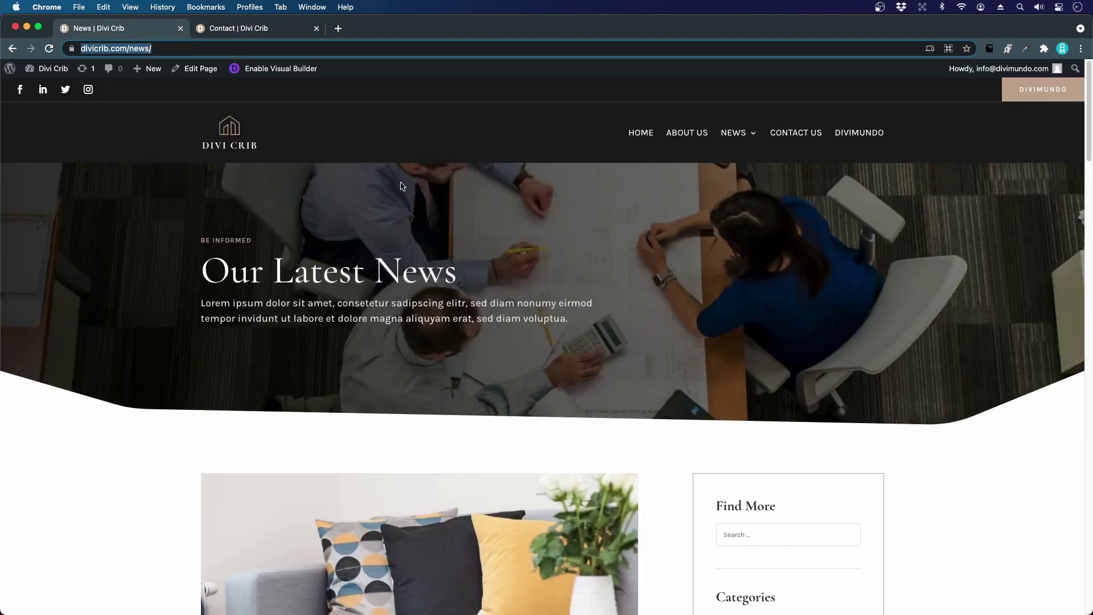
{"action": "scroll", "coordinate": [401, 240], "scroll_direction": "down", "scroll_amount": 4}
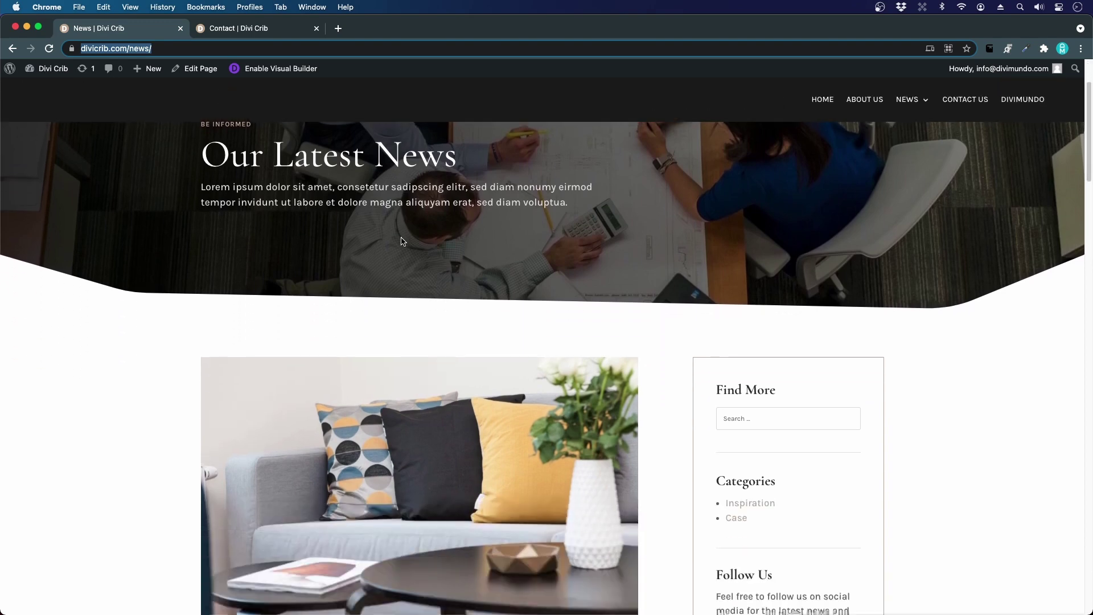
{"action": "scroll", "coordinate": [401, 239], "scroll_direction": "up", "scroll_amount": 4}
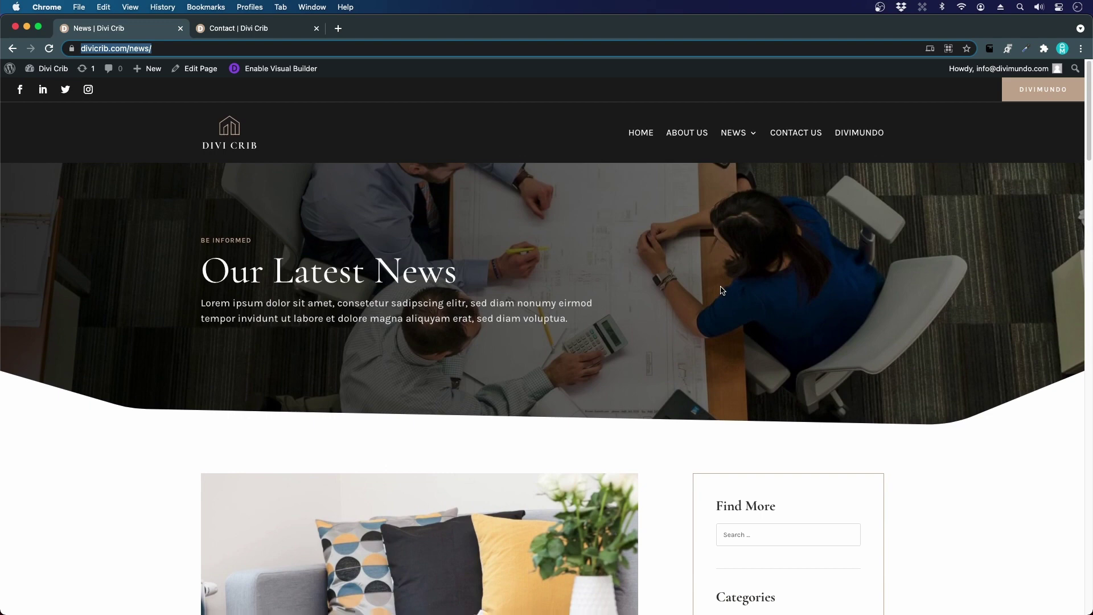
{"action": "scroll", "coordinate": [723, 290], "scroll_direction": "down", "scroll_amount": 2}
{"action": "scroll", "coordinate": [722, 290], "scroll_direction": "up", "scroll_amount": 2}
{"action": "scroll", "coordinate": [706, 302], "scroll_direction": "down", "scroll_amount": 6}
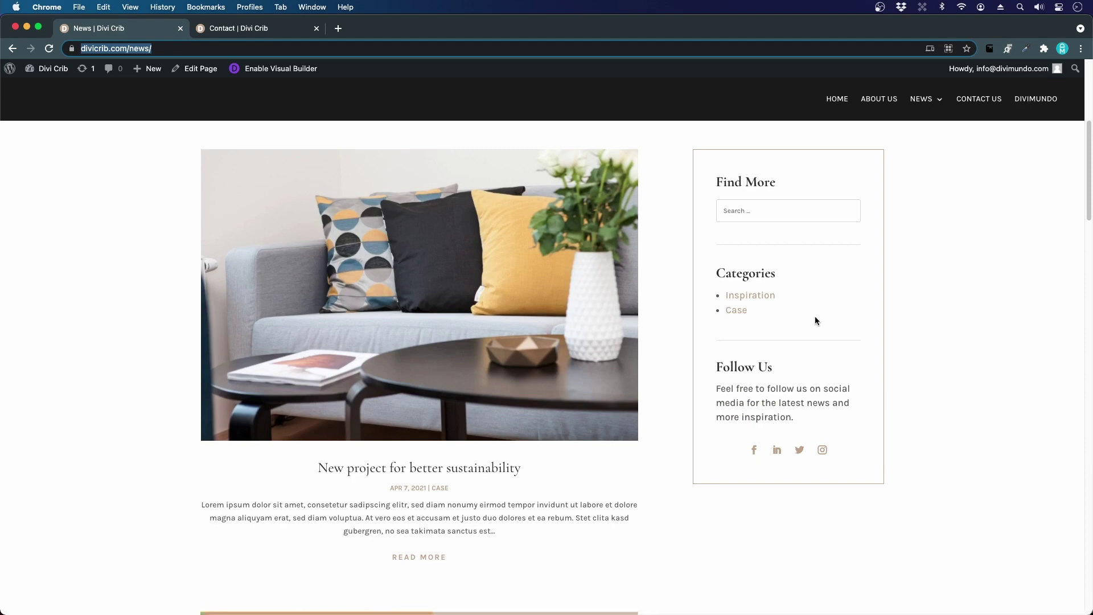
{"action": "scroll", "coordinate": [815, 317], "scroll_direction": "up", "scroll_amount": 6}
{"action": "scroll", "coordinate": [814, 320], "scroll_direction": "down", "scroll_amount": 2}
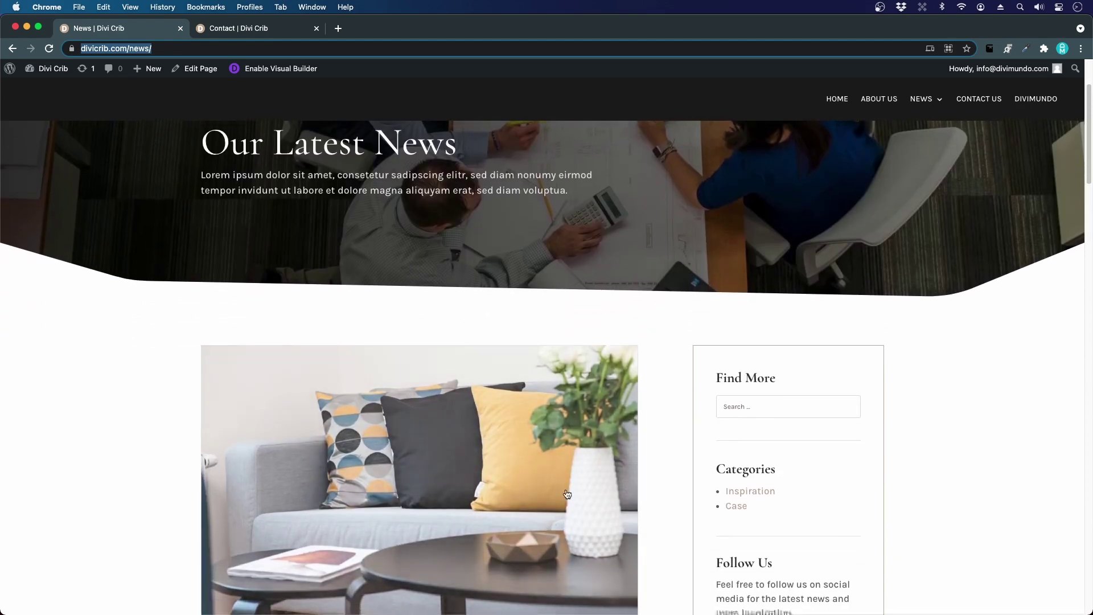
{"action": "scroll", "coordinate": [793, 429], "scroll_direction": "up", "scroll_amount": 3}
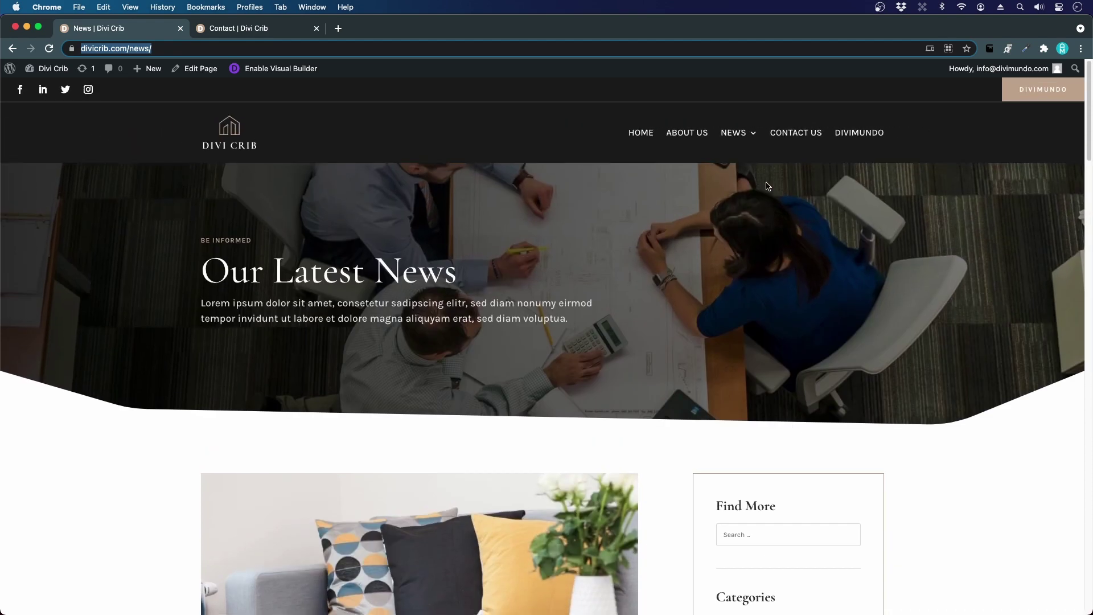
{"action": "left_click", "coordinate": [811, 142]}
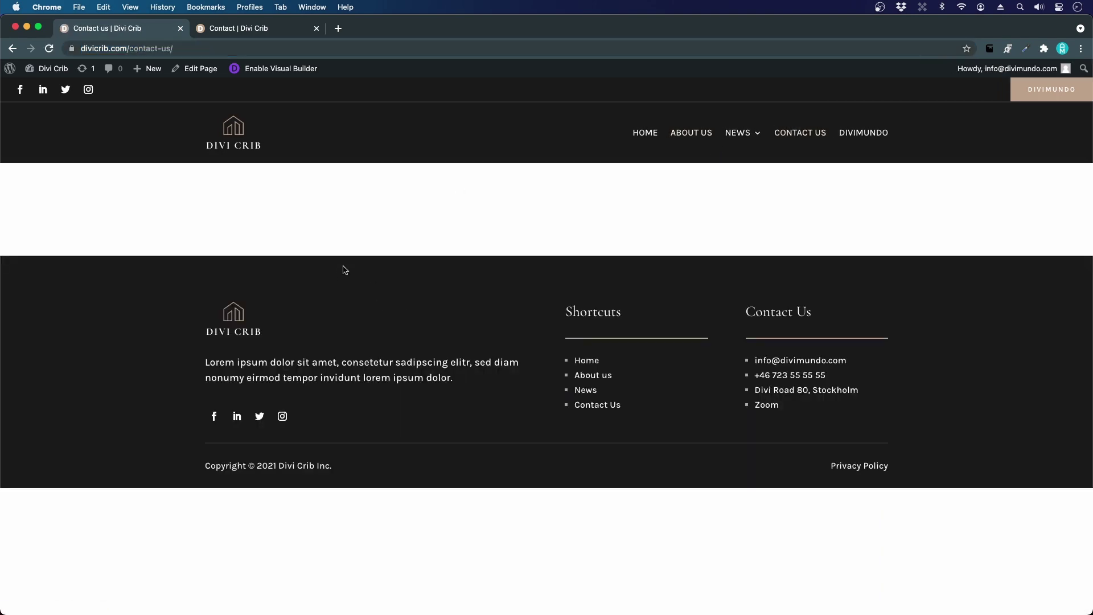
- Enable the Visual Builder on Contact us and clone the existing News page layout into it
{"action": "left_click", "coordinate": [275, 69]}
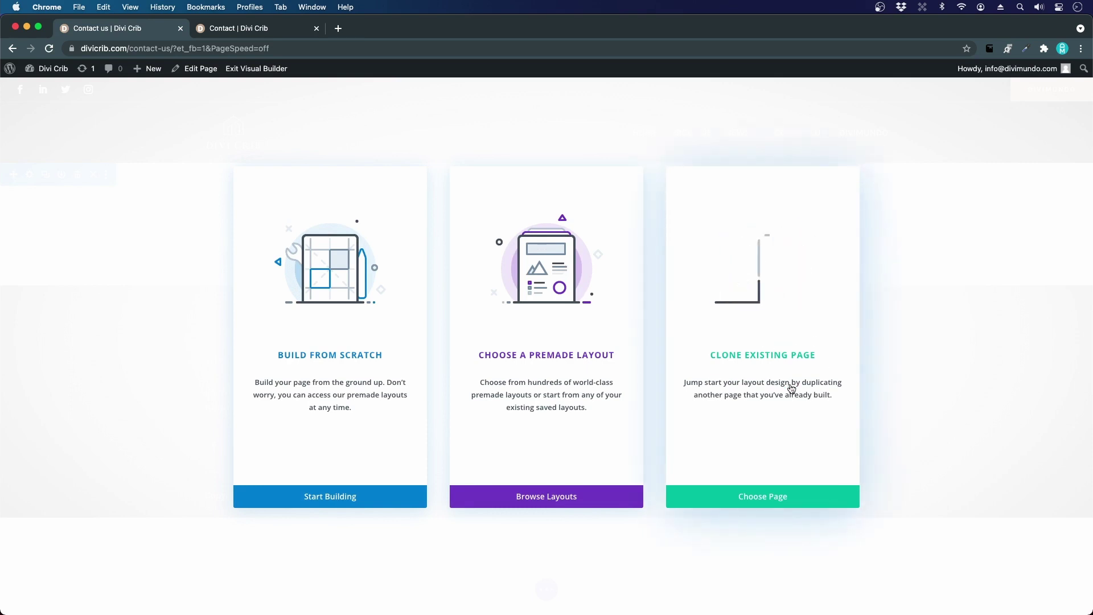
{"action": "left_click", "coordinate": [799, 496]}
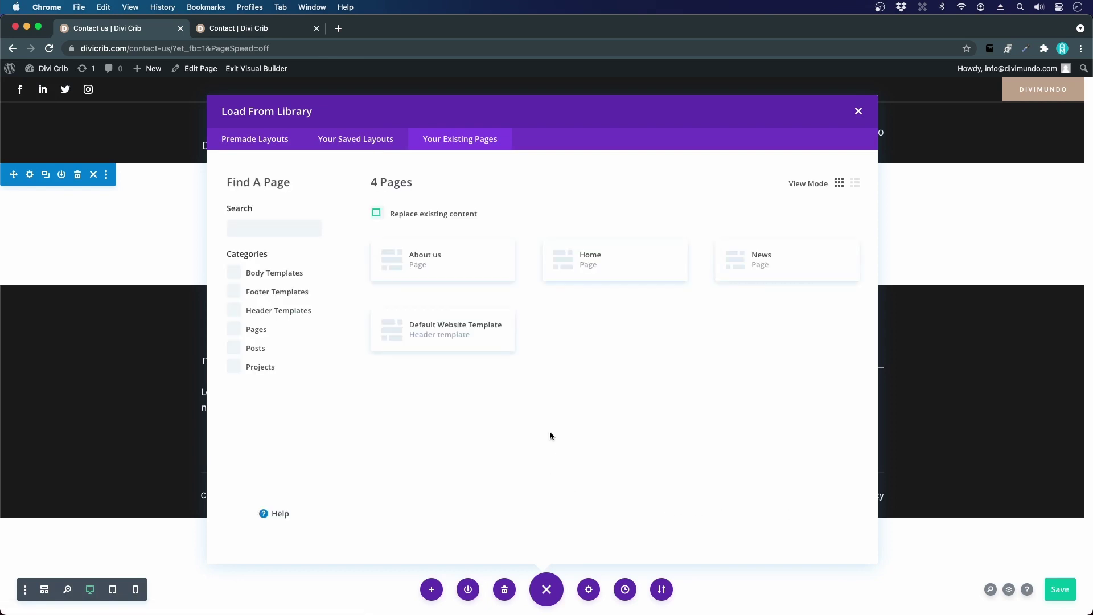
{"action": "left_click", "coordinate": [757, 266]}
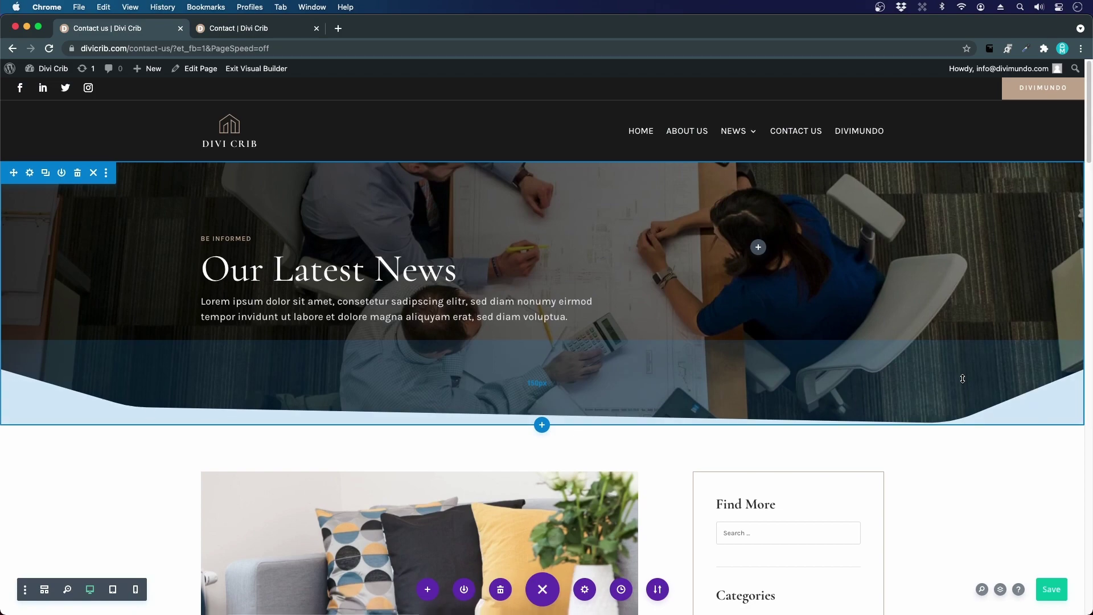
- Delete the blog posts module from the cloned layout's left column
{"action": "scroll", "coordinate": [961, 380], "scroll_direction": "down", "scroll_amount": 5}
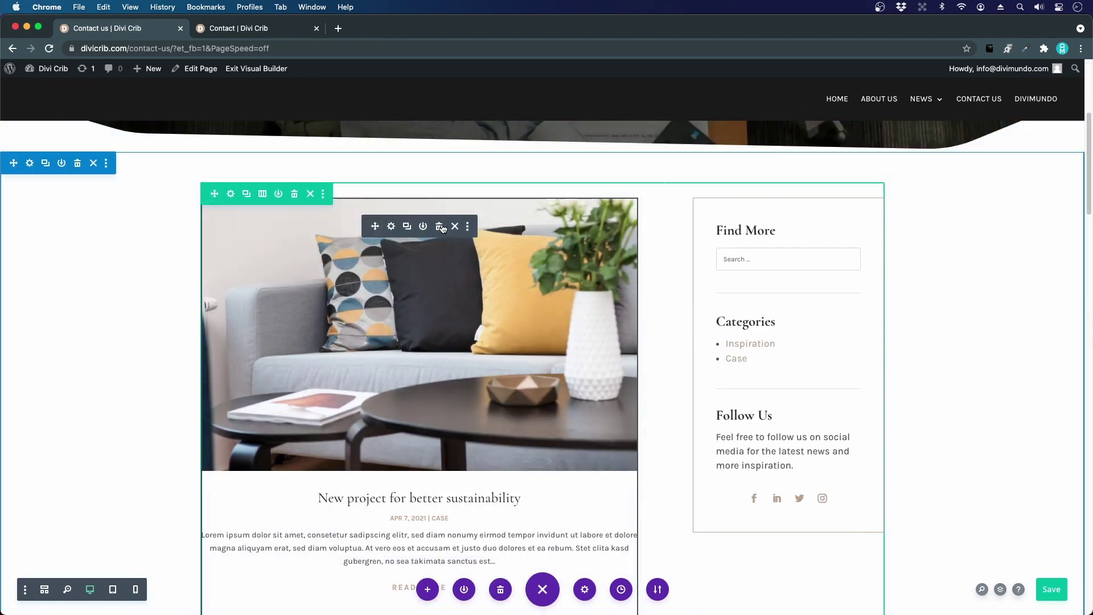
{"action": "left_click", "coordinate": [439, 227]}
{"action": "scroll", "coordinate": [481, 228], "scroll_direction": "up", "scroll_amount": 5}
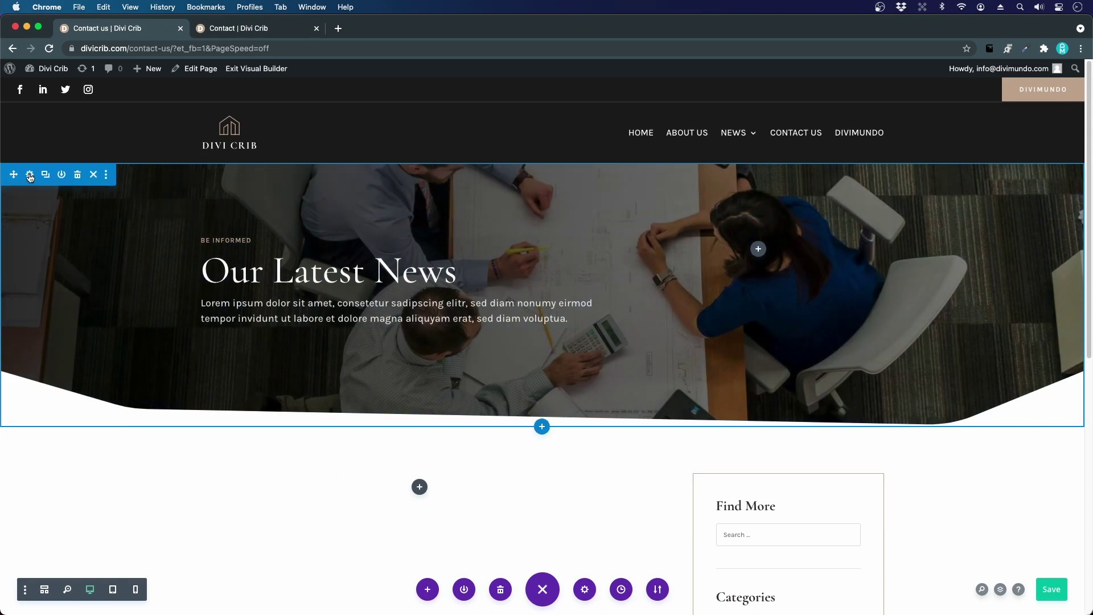
- Set the hero section background image to pexels-marc-mueller-380769.jpg and save the section settings
{"action": "left_click", "coordinate": [29, 175]}
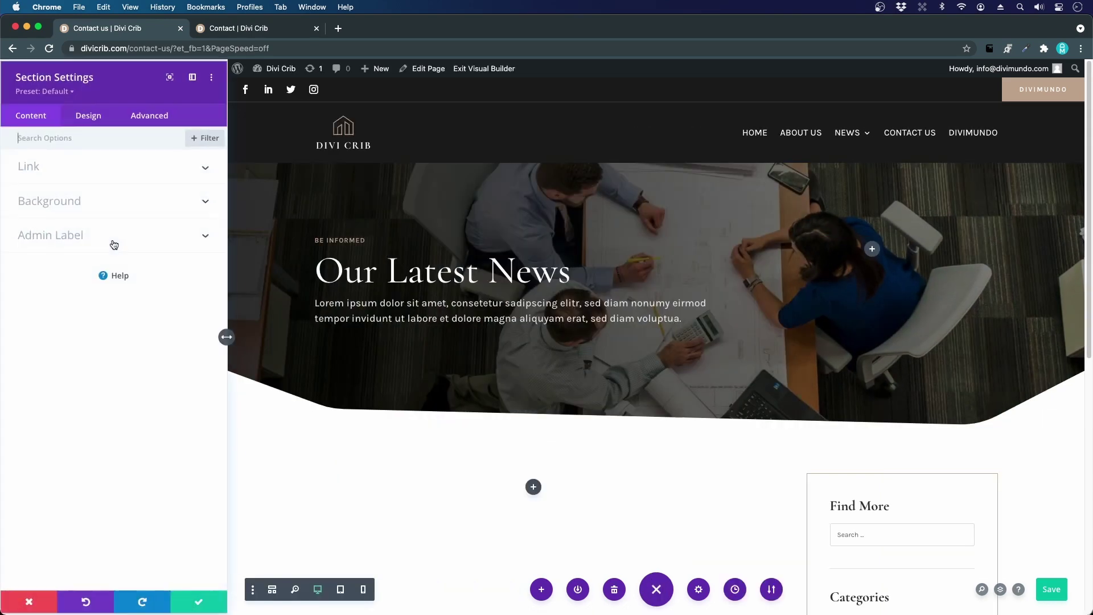
{"action": "left_click", "coordinate": [62, 200]}
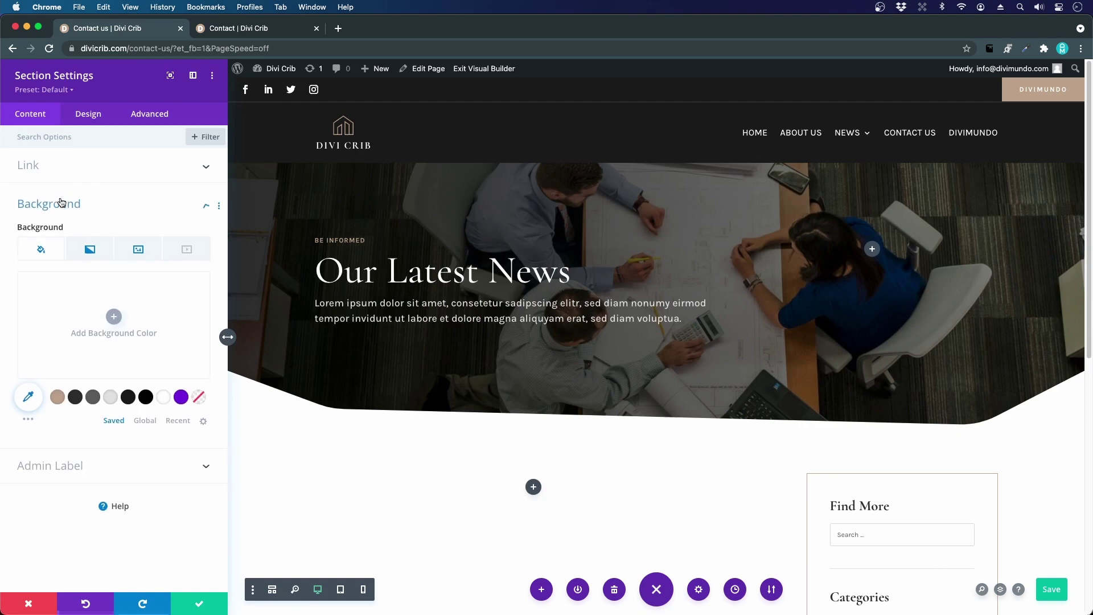
{"action": "left_click", "coordinate": [143, 256]}
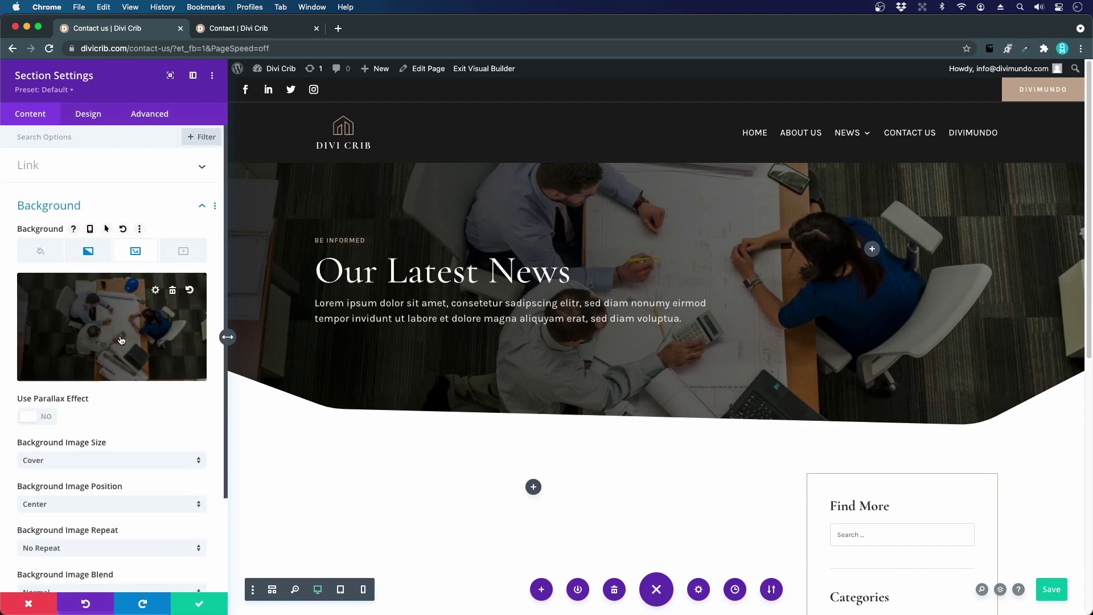
{"action": "left_click", "coordinate": [120, 340]}
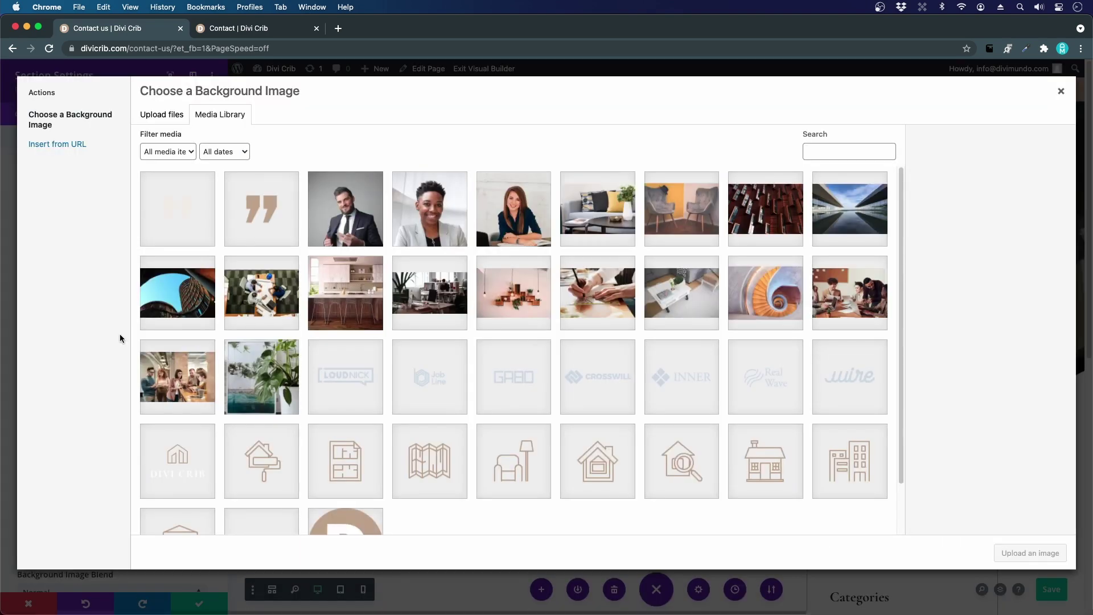
{"action": "left_click", "coordinate": [425, 294]}
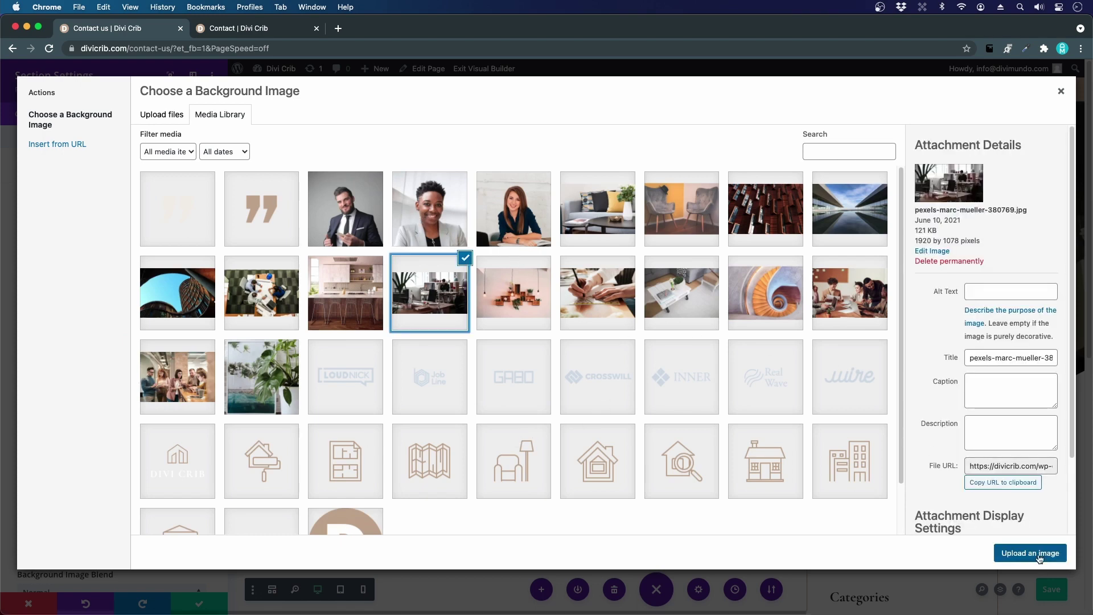
{"action": "left_click", "coordinate": [1031, 553]}
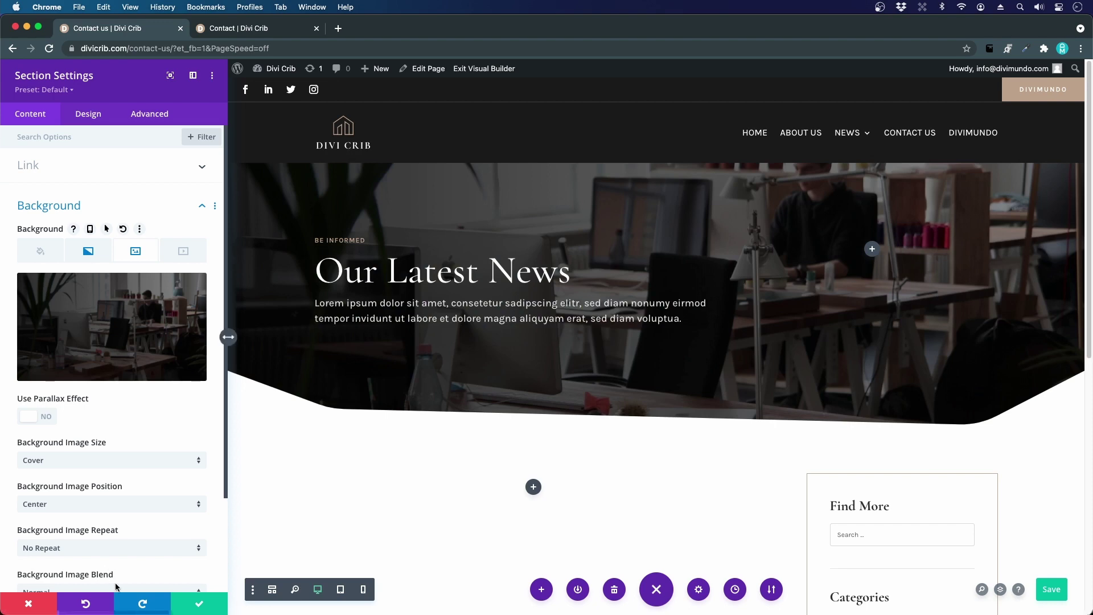
{"action": "left_click", "coordinate": [211, 601]}
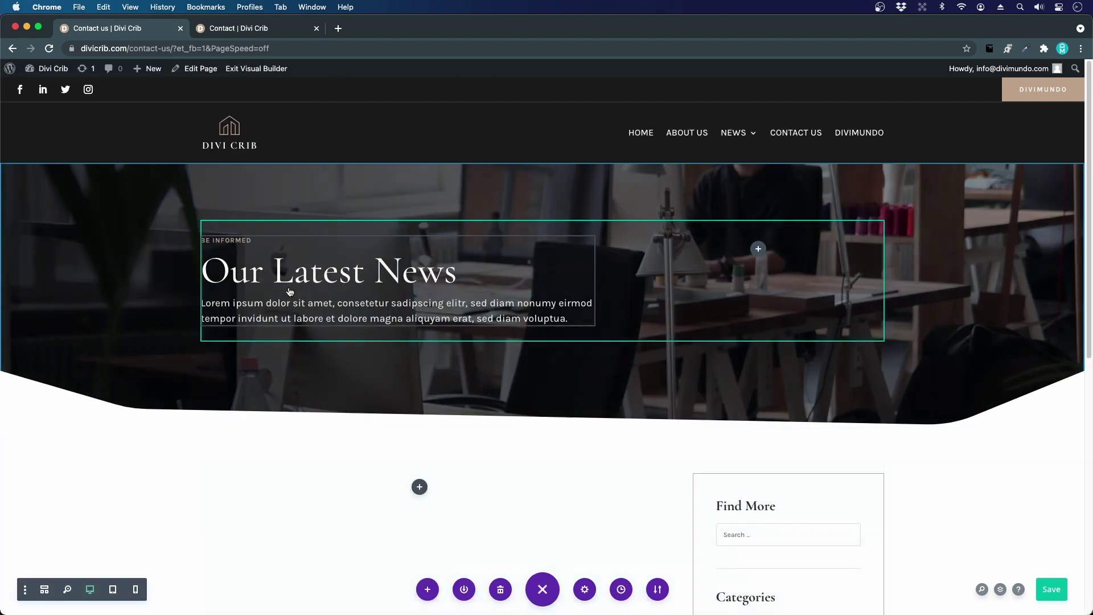
- Replace the hero label 'Be informed' with 'Keep in touch' and 'Our Latest News' with 'Contact Us'
{"action": "mouse_move", "coordinate": [290, 292]}
{"action": "left_click", "coordinate": [364, 265]}
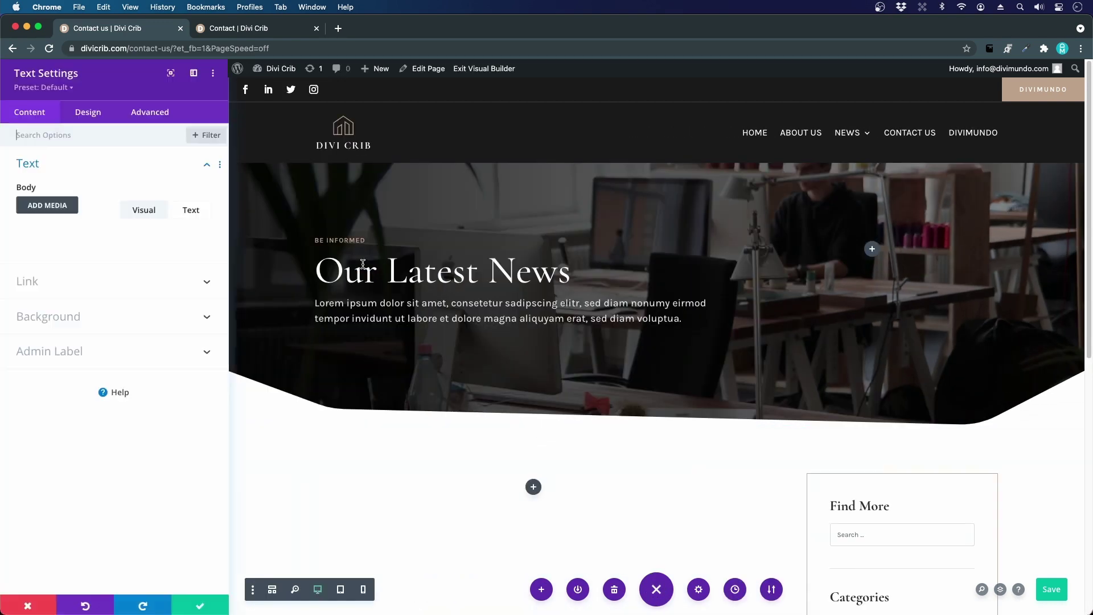
{"action": "left_click_drag", "start_coordinate": [24, 290], "coordinate": [79, 291]}
{"action": "type", "text": "Ke"}
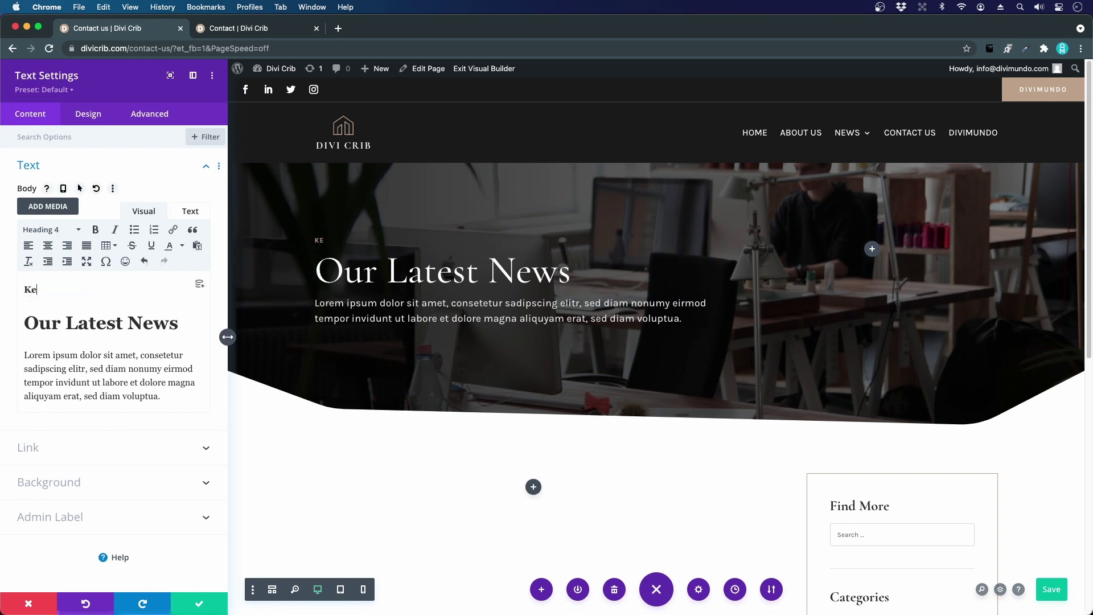
{"action": "type", "text": "ep in touch"}
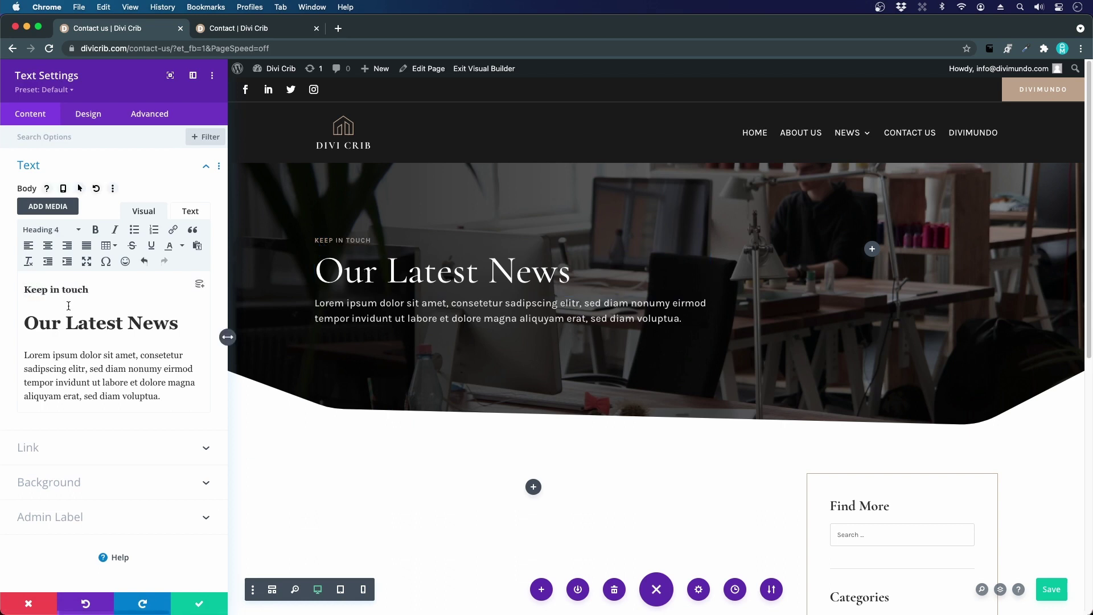
{"action": "triple_click", "coordinate": [59, 322]}
{"action": "type", "text": "Contact Us"}
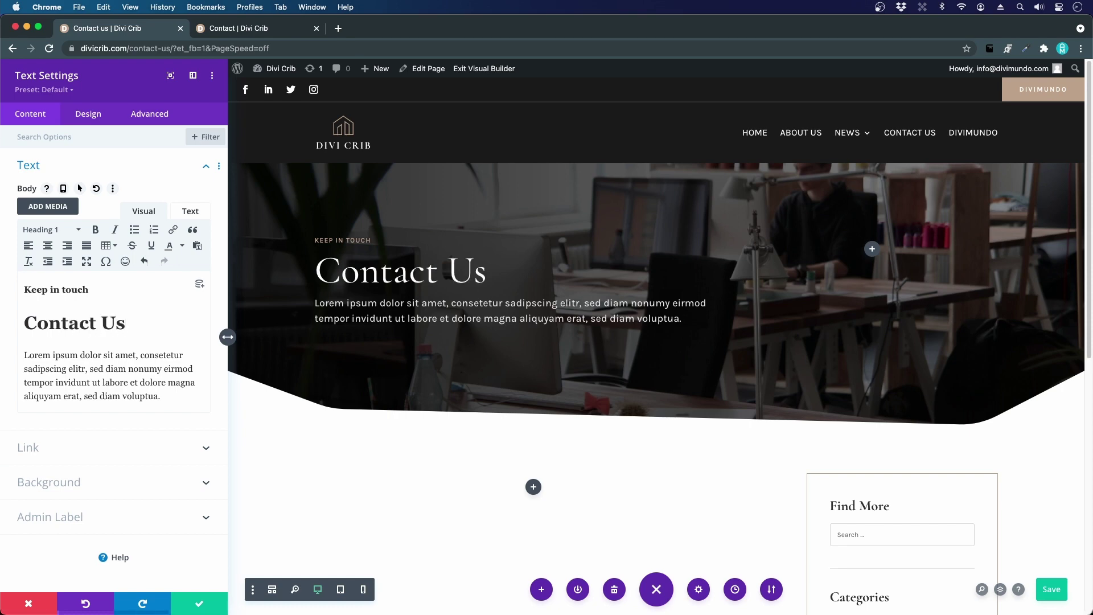
{"action": "key", "text": "Escape"}
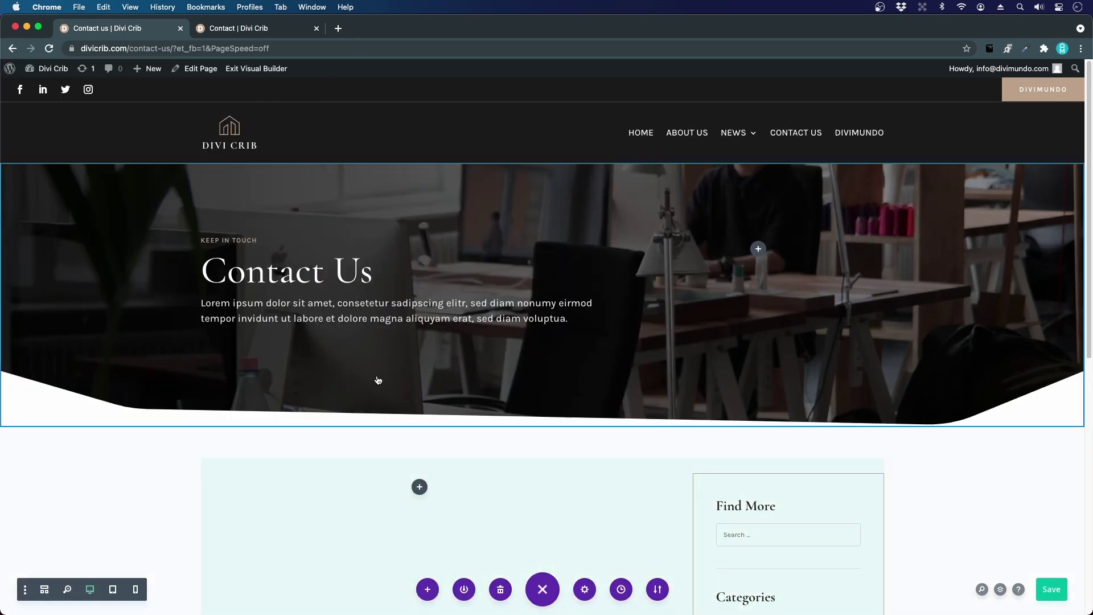
- Move the Categories widget up below Search and compare the sidebar with the demo page
{"action": "scroll", "coordinate": [383, 375], "scroll_direction": "down", "scroll_amount": 7}
{"action": "scroll", "coordinate": [389, 365], "scroll_direction": "up", "scroll_amount": 1}
{"action": "scroll", "coordinate": [390, 363], "scroll_direction": "up", "scroll_amount": 1}
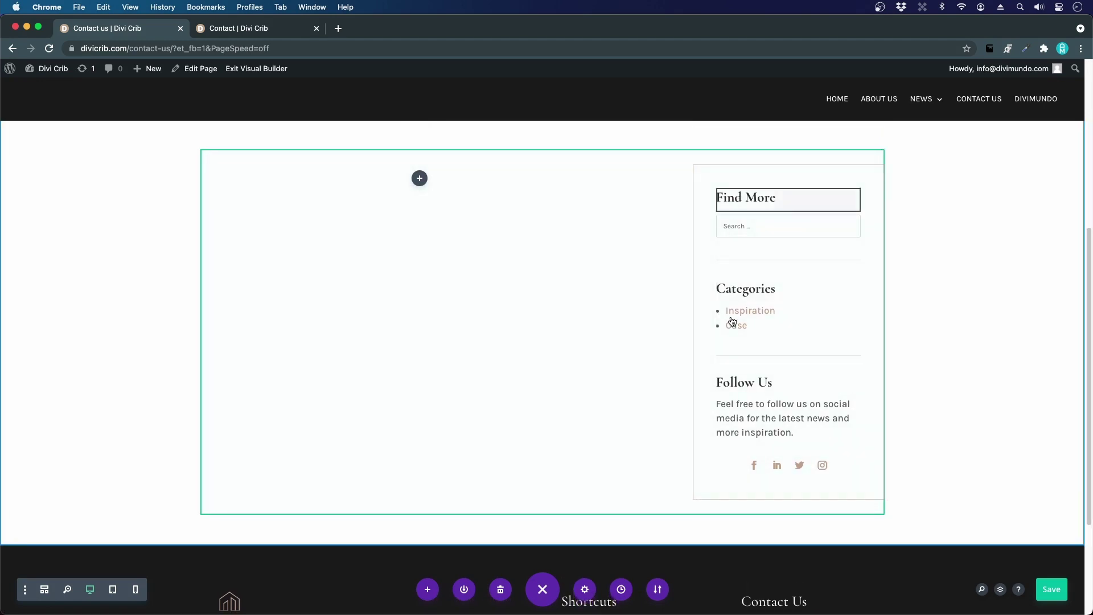
{"action": "left_click_drag", "start_coordinate": [761, 283], "coordinate": [745, 219]}
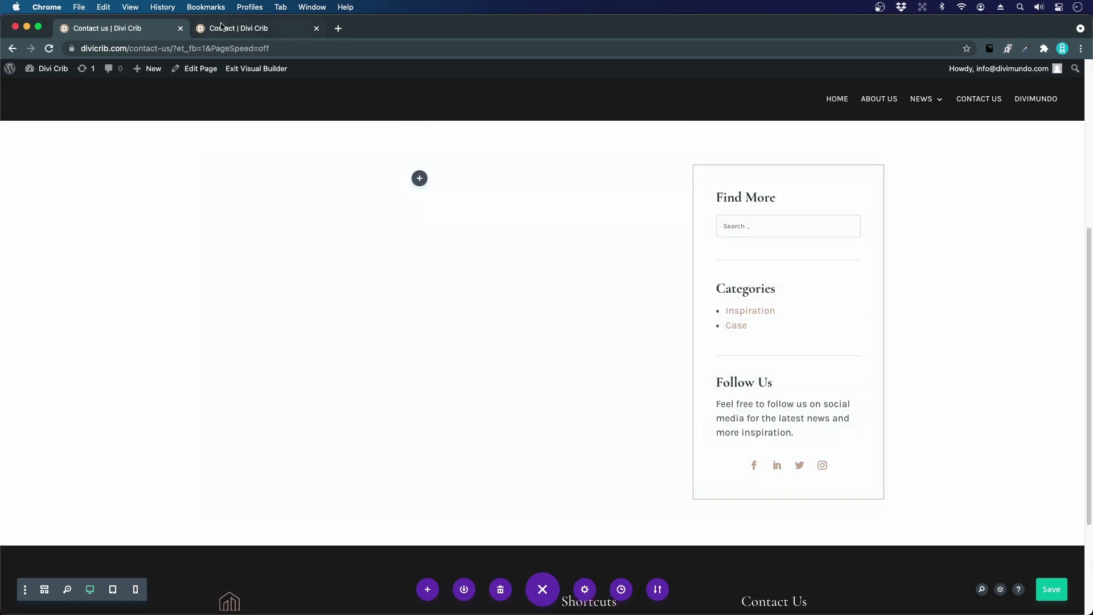
{"action": "left_click", "coordinate": [256, 29]}
{"action": "scroll", "coordinate": [666, 346], "scroll_direction": "down", "scroll_amount": 5}
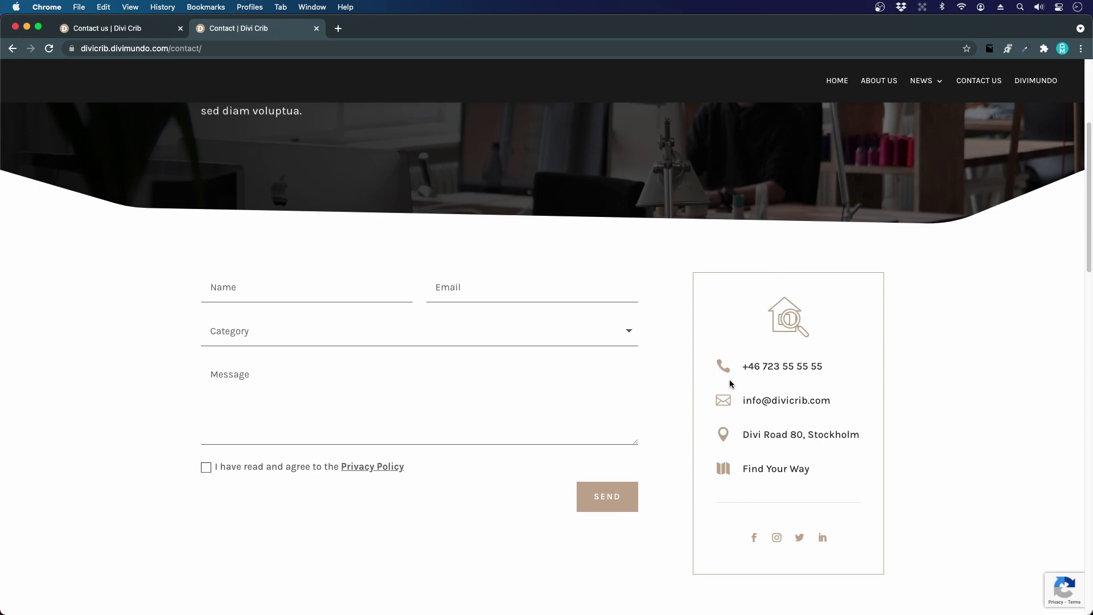
{"action": "left_click", "coordinate": [144, 36]}
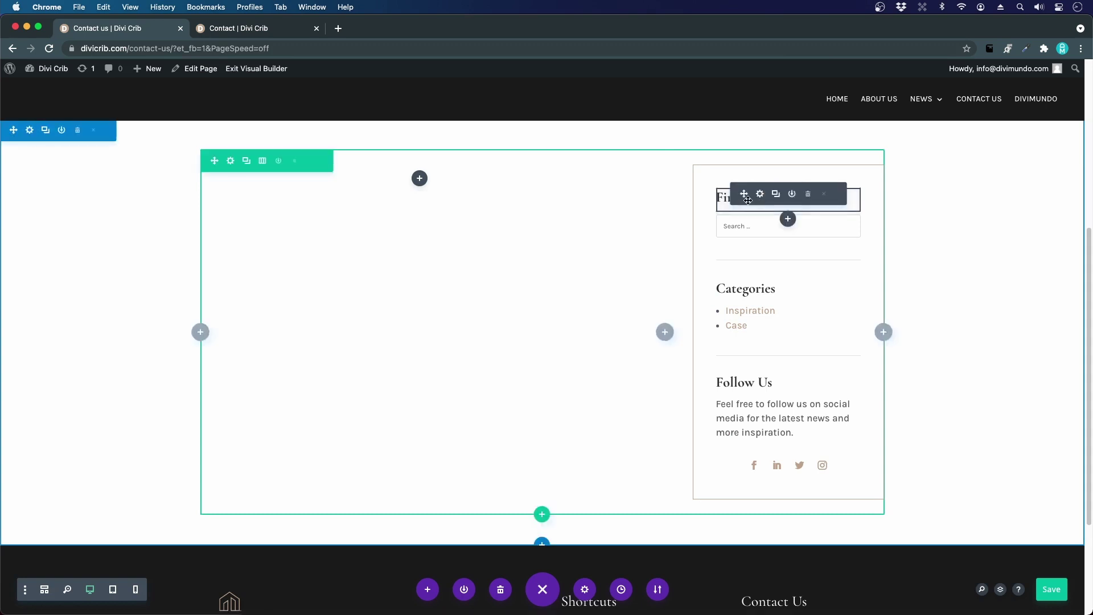
- Delete the Find More, Categories and Follow Us modules from the sidebar
{"action": "left_click", "coordinate": [810, 195]}
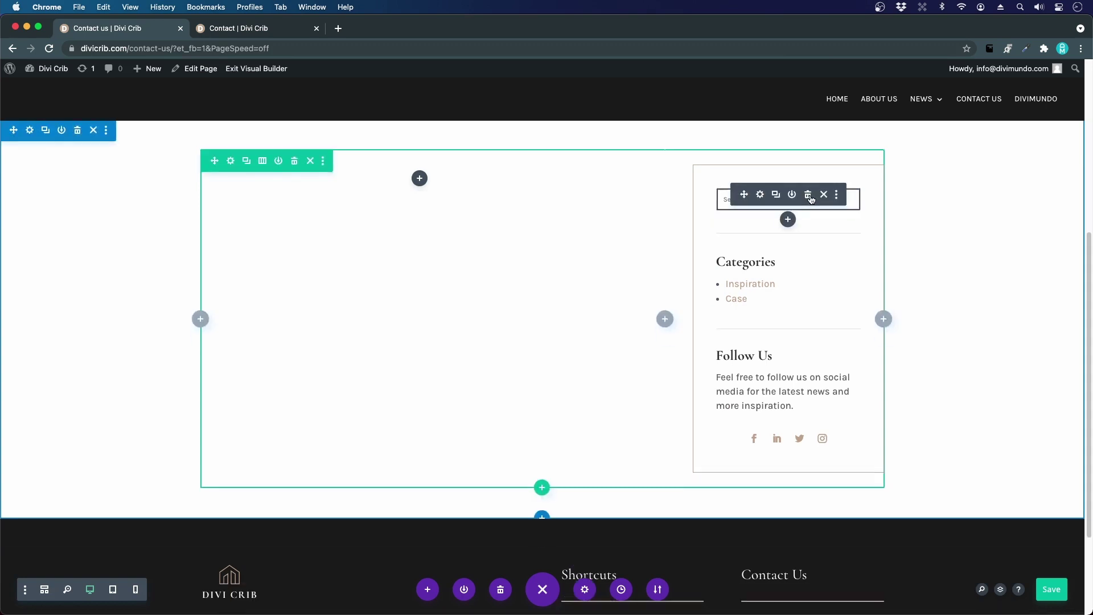
{"action": "left_click", "coordinate": [809, 196]}
{"action": "left_click", "coordinate": [810, 195]}
{"action": "left_click", "coordinate": [809, 195]}
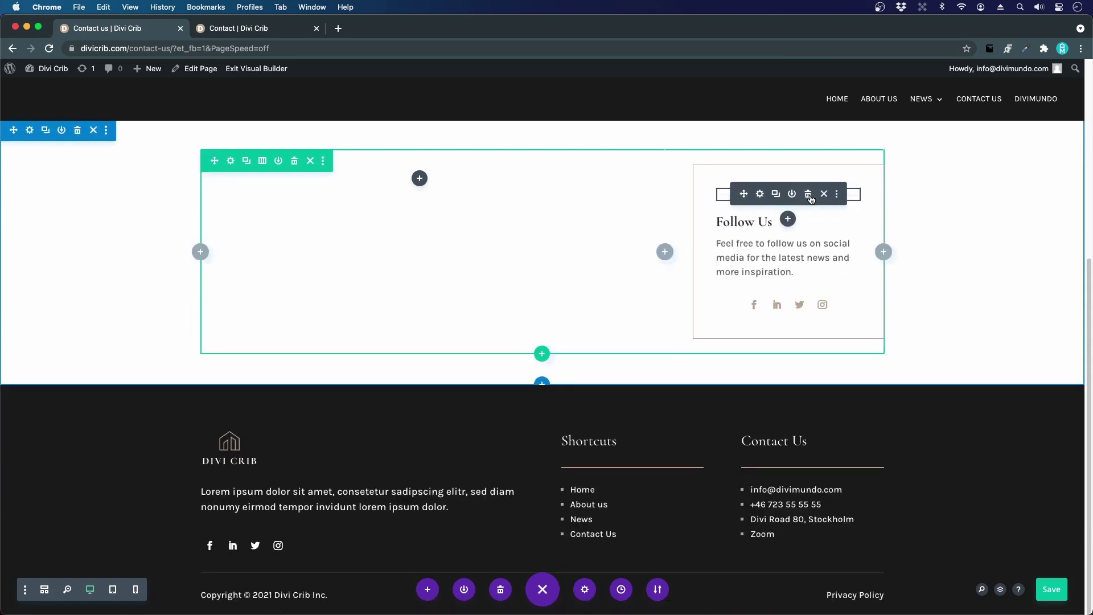
{"action": "left_click", "coordinate": [223, 29]}
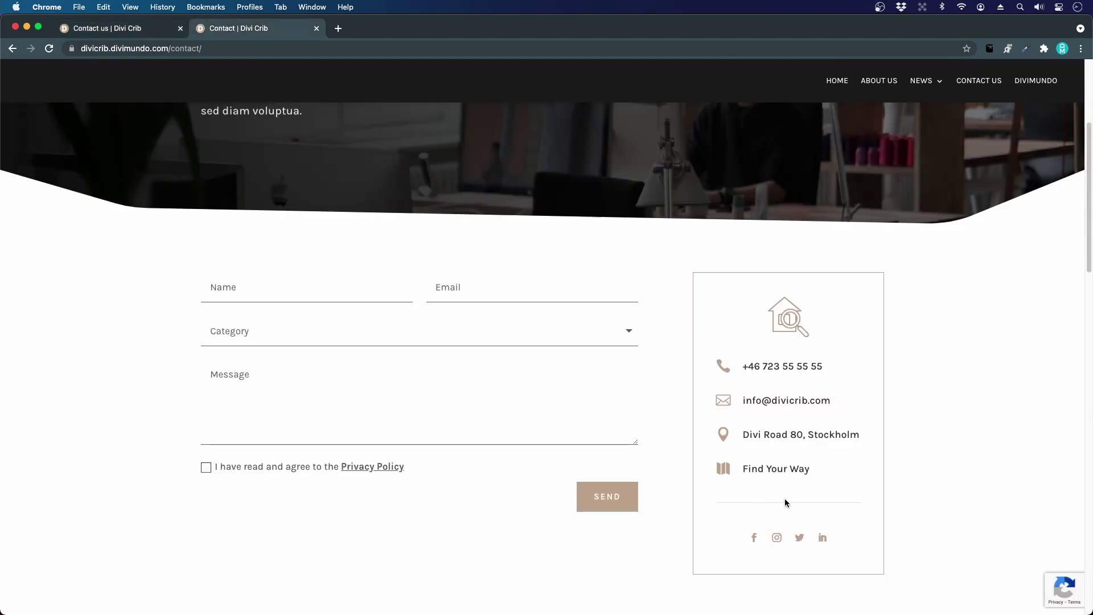
{"action": "left_click", "coordinate": [162, 33]}
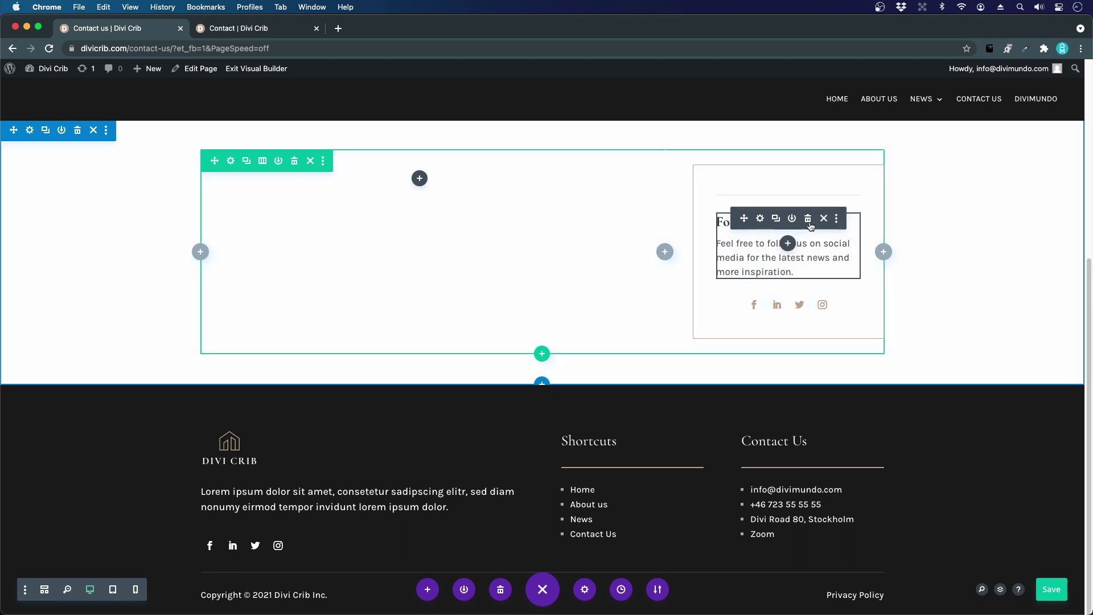
{"action": "left_click", "coordinate": [808, 219]}
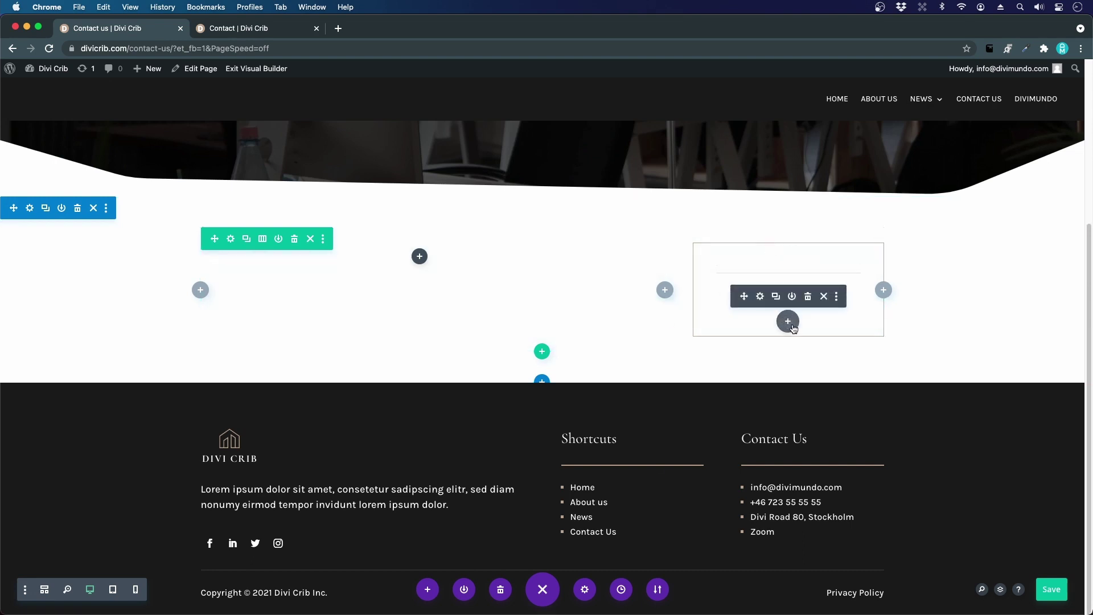
- Insert a Blurb module into the sidebar, found by searching 'blu'
{"action": "left_click", "coordinate": [789, 323]}
{"action": "type", "text": "blurb"}
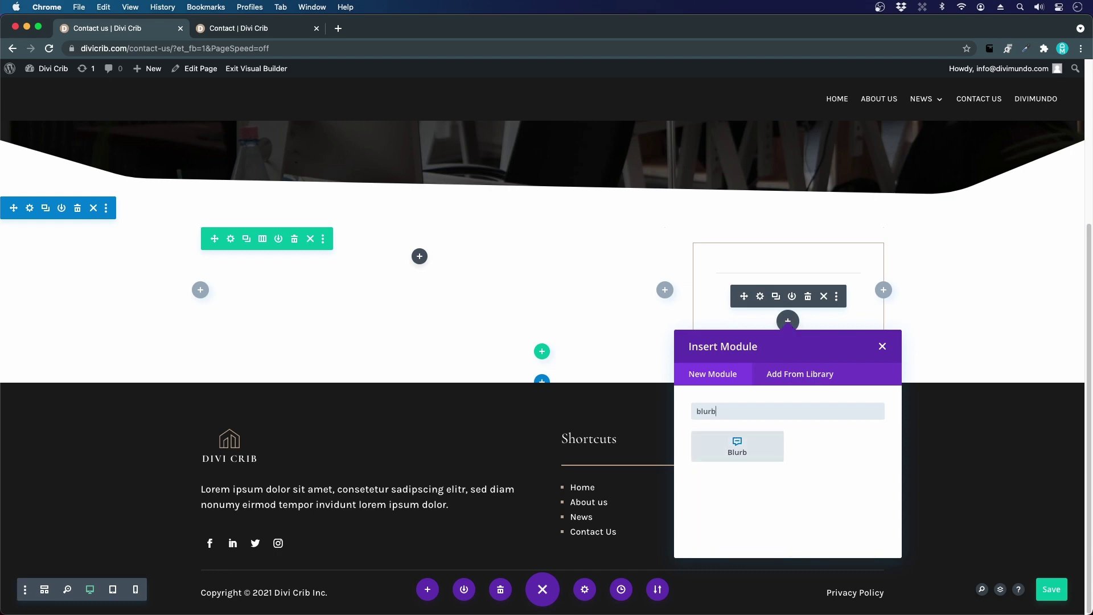
{"action": "left_click", "coordinate": [772, 442]}
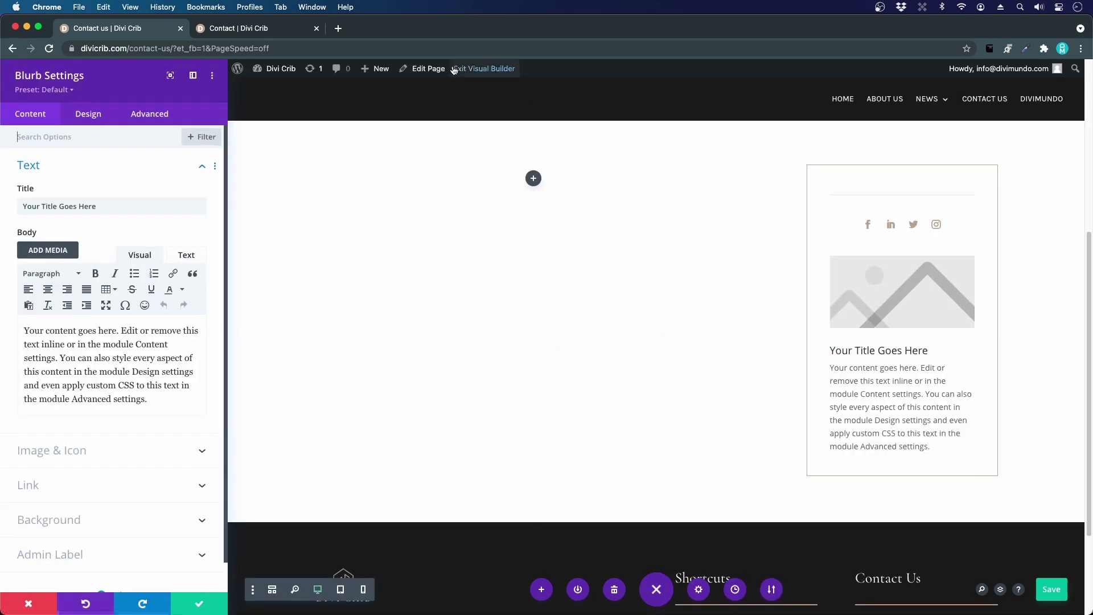
- Paste the demo page's phone number as the blurb title and delete the placeholder body text
{"action": "left_click", "coordinate": [284, 29]}
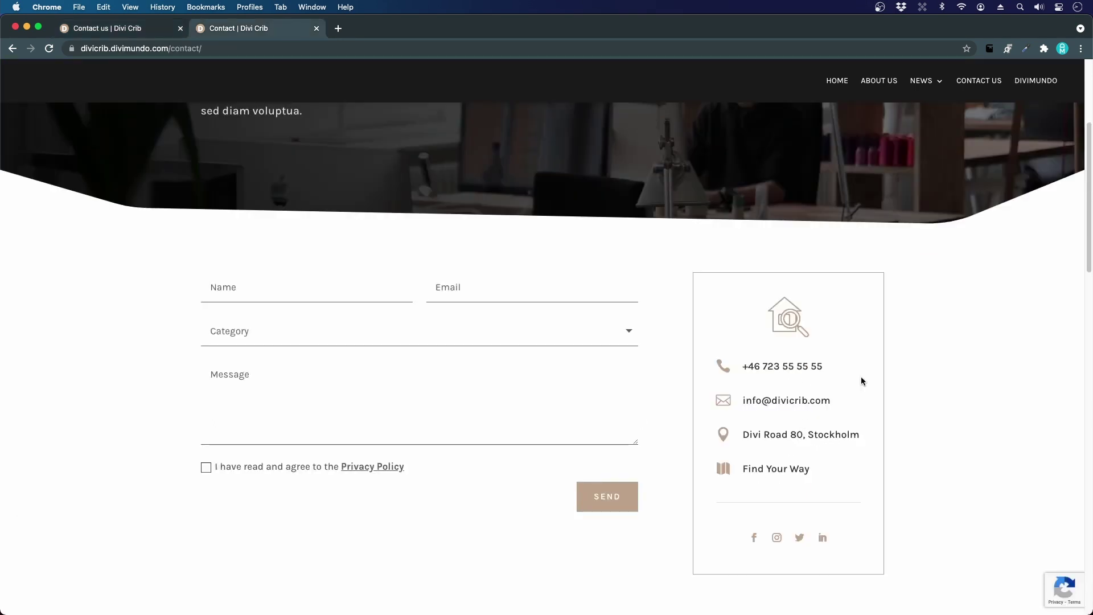
{"action": "left_click_drag", "start_coordinate": [805, 366], "coordinate": [743, 369]}
{"action": "key", "text": "super+c"}
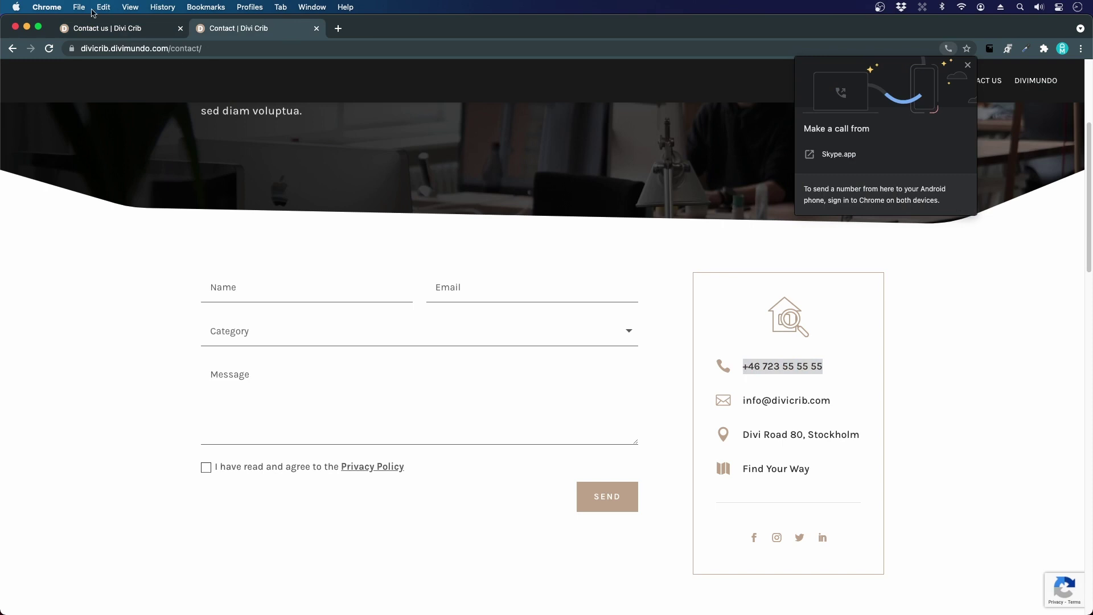
{"action": "left_click", "coordinate": [128, 31]}
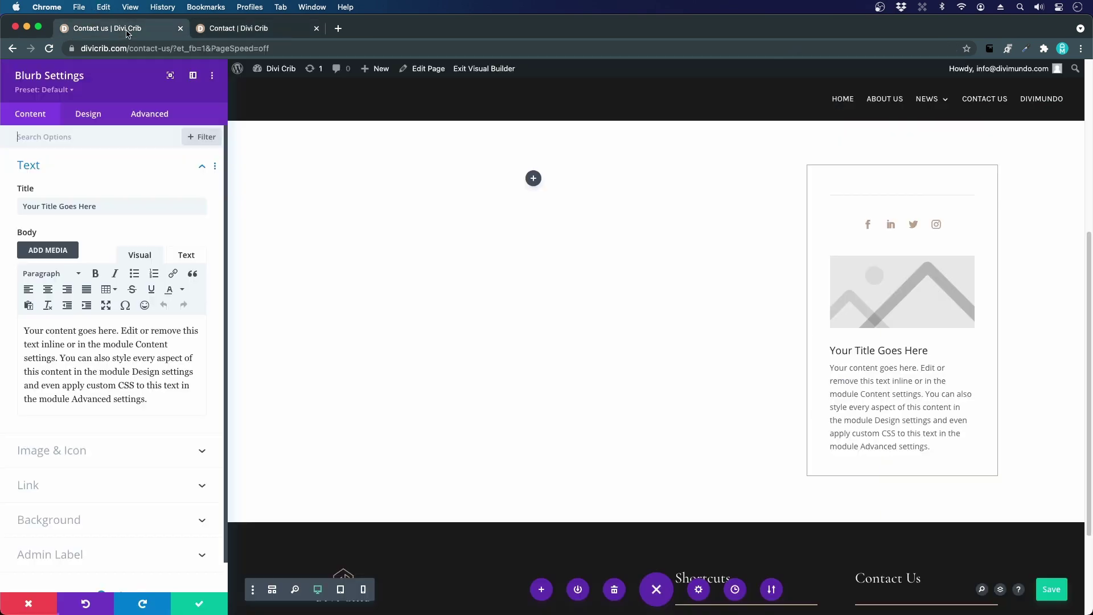
{"action": "triple_click", "coordinate": [48, 209]}
{"action": "key", "text": "super+v"}
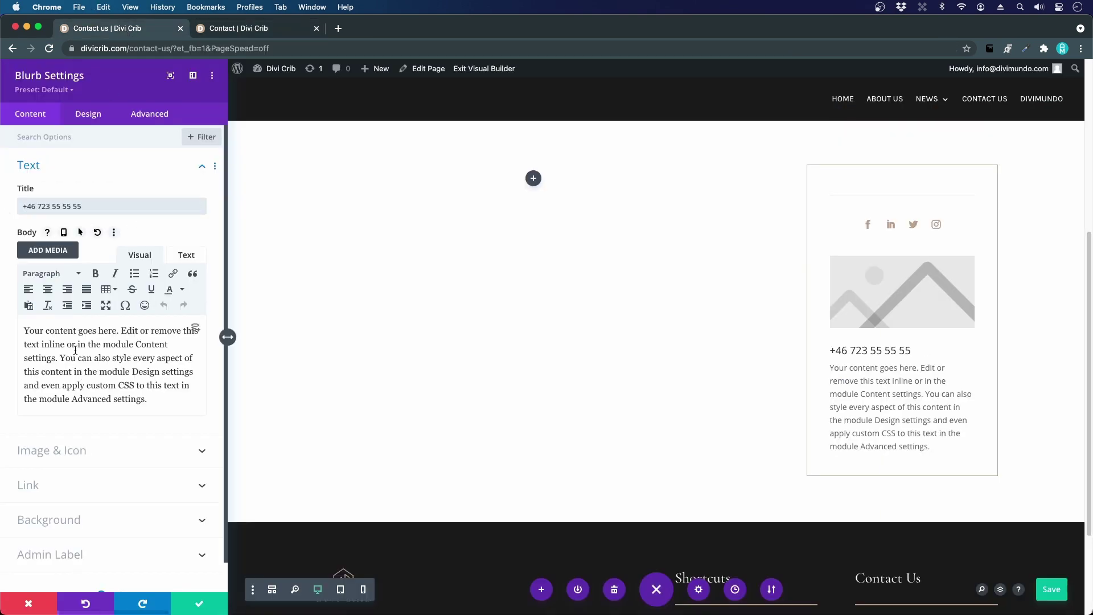
{"action": "triple_click", "coordinate": [73, 385]}
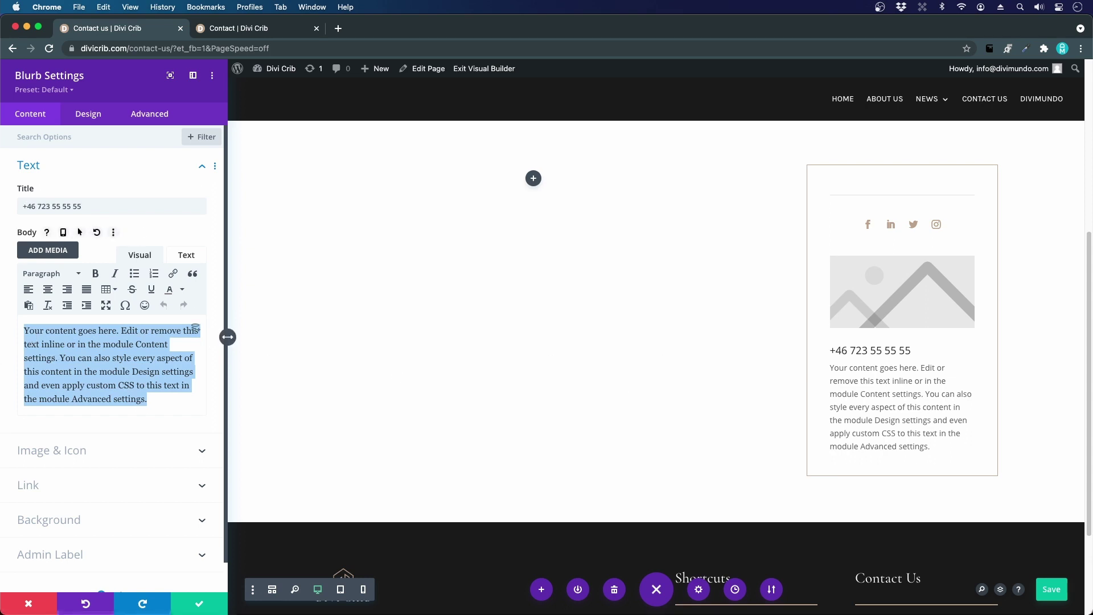
{"action": "key", "text": "BackSpace"}
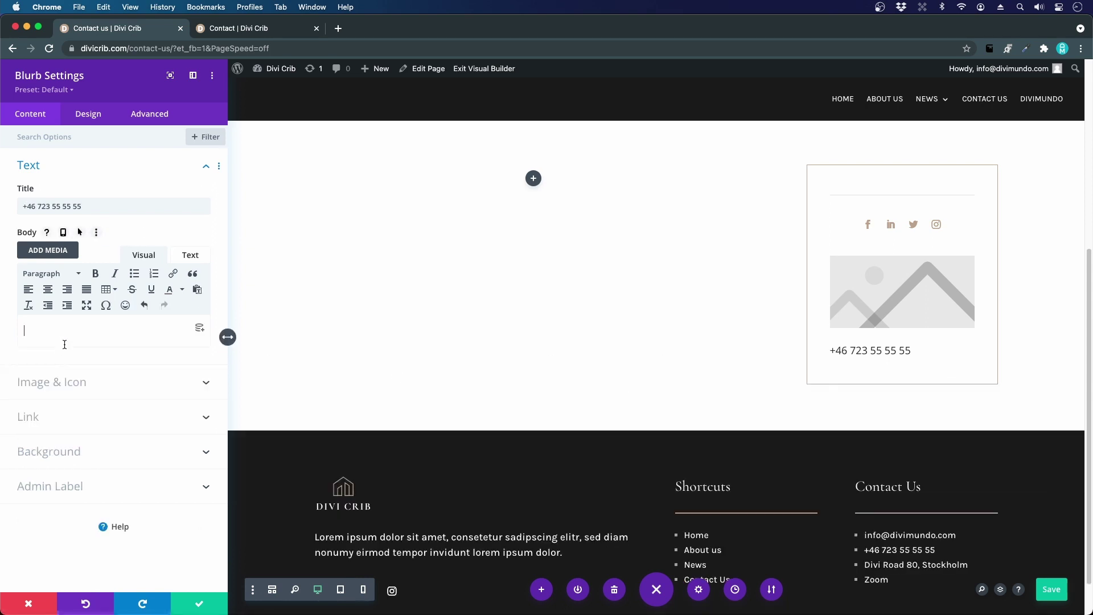
- Switch the blurb to an icon and choose the phone icon
{"action": "left_click", "coordinate": [71, 389]}
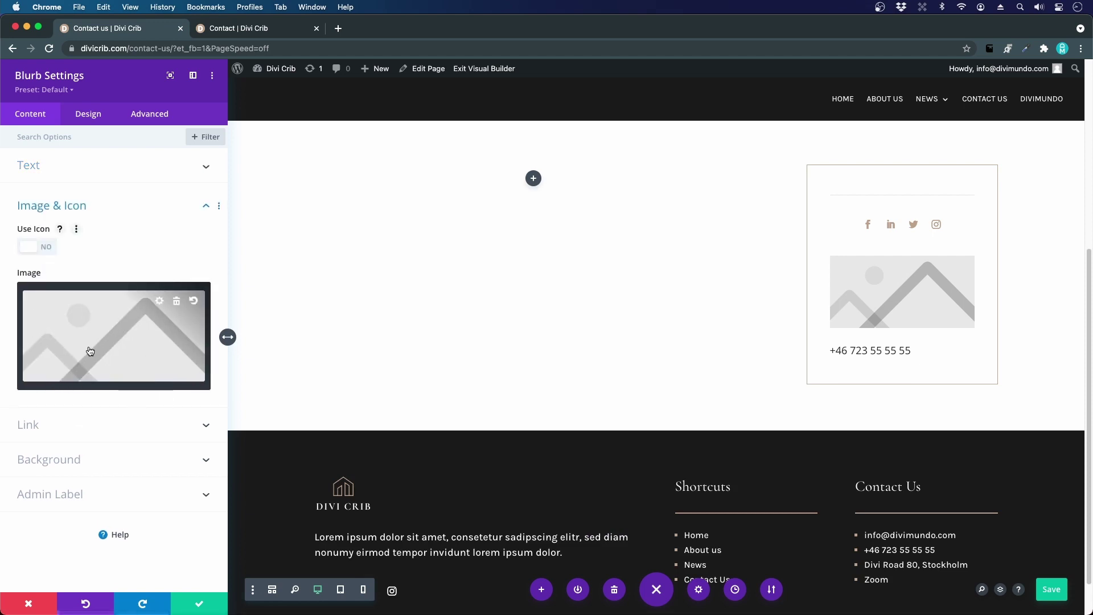
{"action": "left_click", "coordinate": [47, 249]}
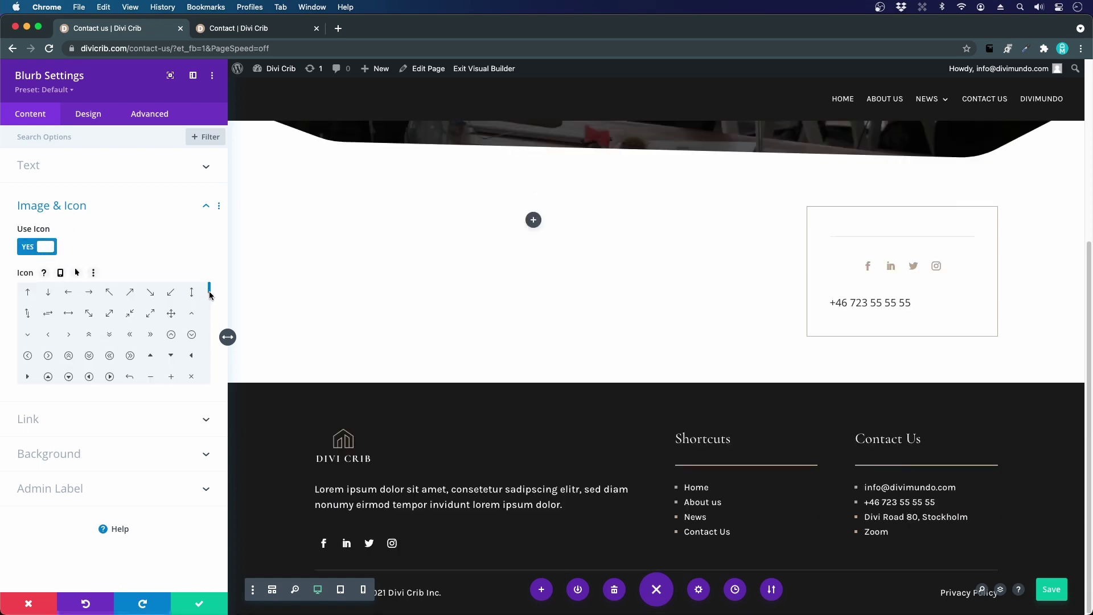
{"action": "left_click_drag", "start_coordinate": [209, 292], "coordinate": [207, 350]}
{"action": "left_click", "coordinate": [89, 369]}
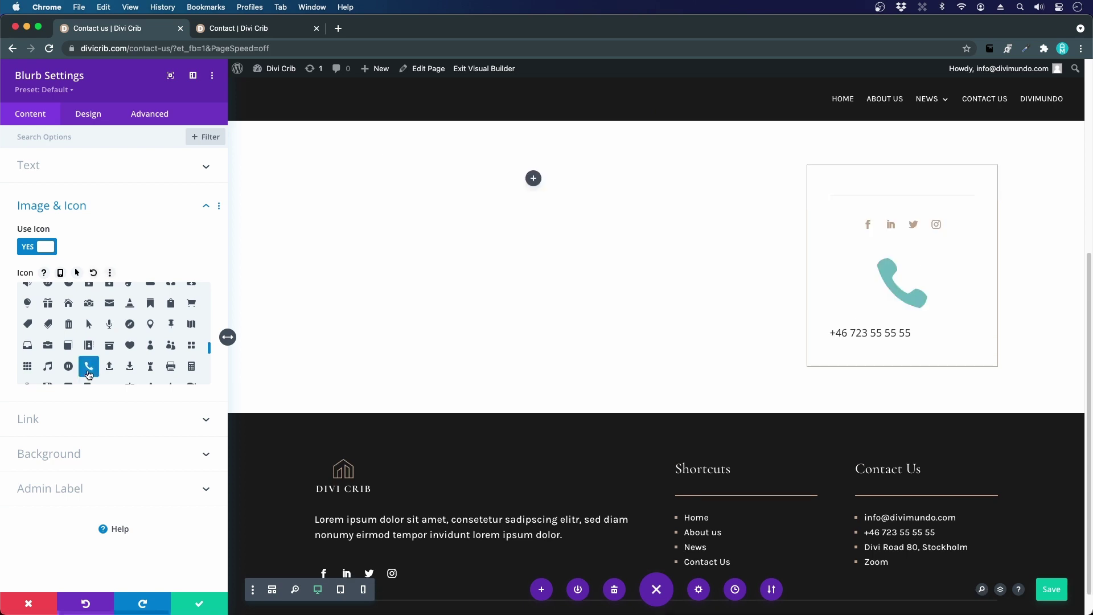
- Set the blurb's Title Link URL to a tel: link for the phone number
{"action": "left_click", "coordinate": [30, 421]}
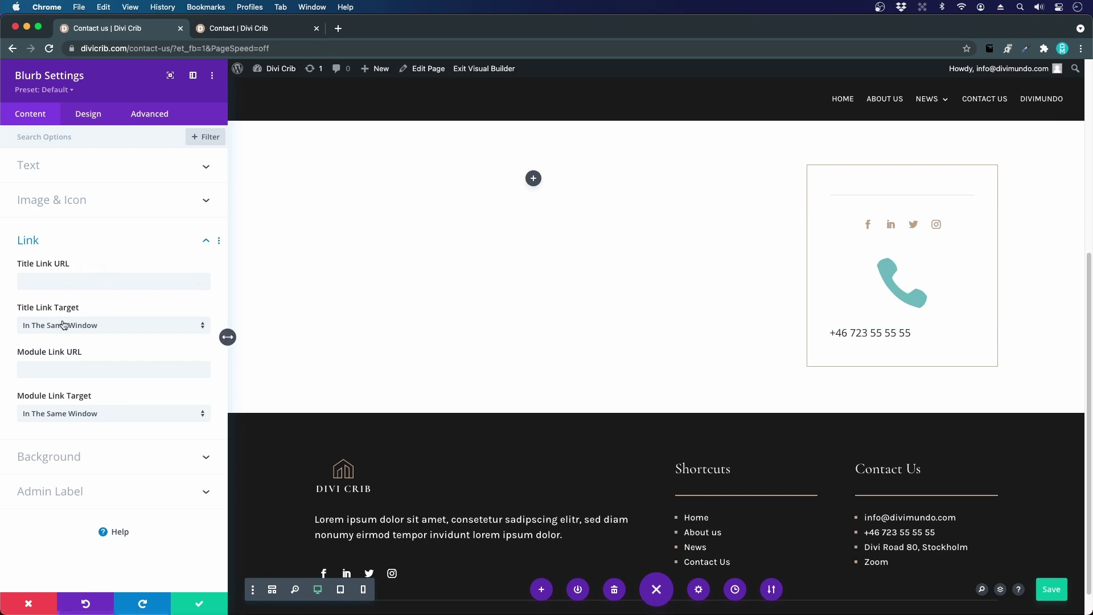
{"action": "left_click", "coordinate": [74, 279]}
{"action": "type", "text": "tel:"}
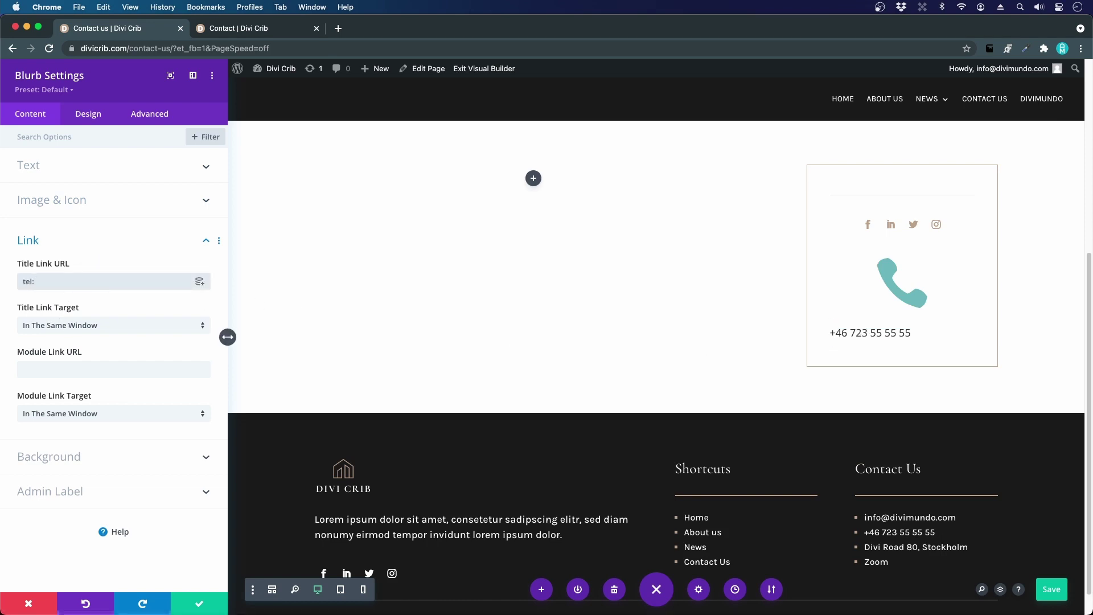
- On the Design tab, set the phone icon placement to Left of the number
{"action": "left_click", "coordinate": [73, 121]}
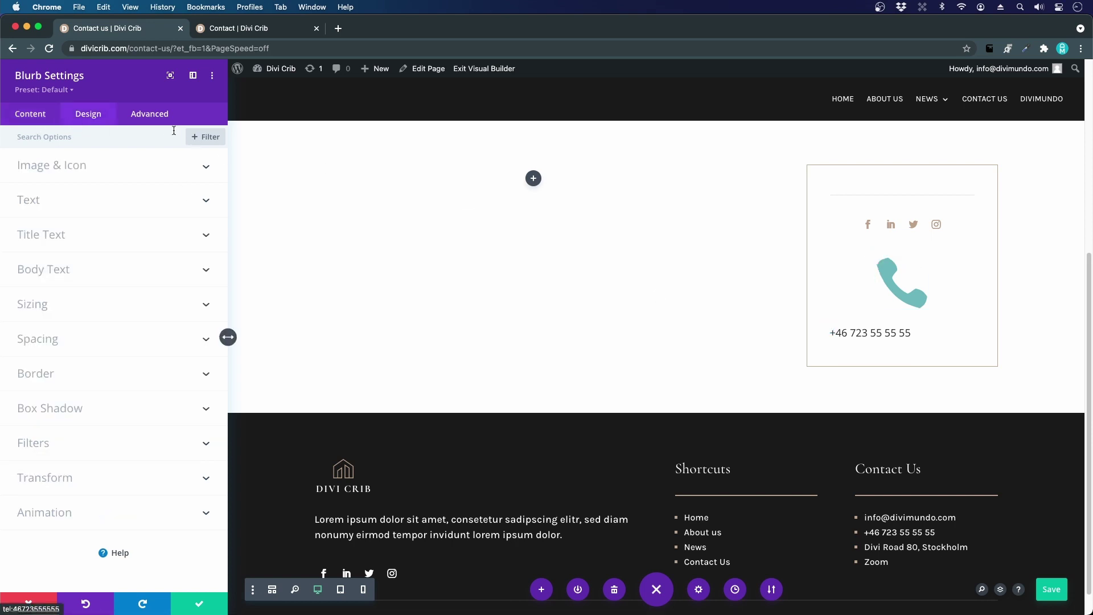
{"action": "left_click", "coordinate": [68, 165]}
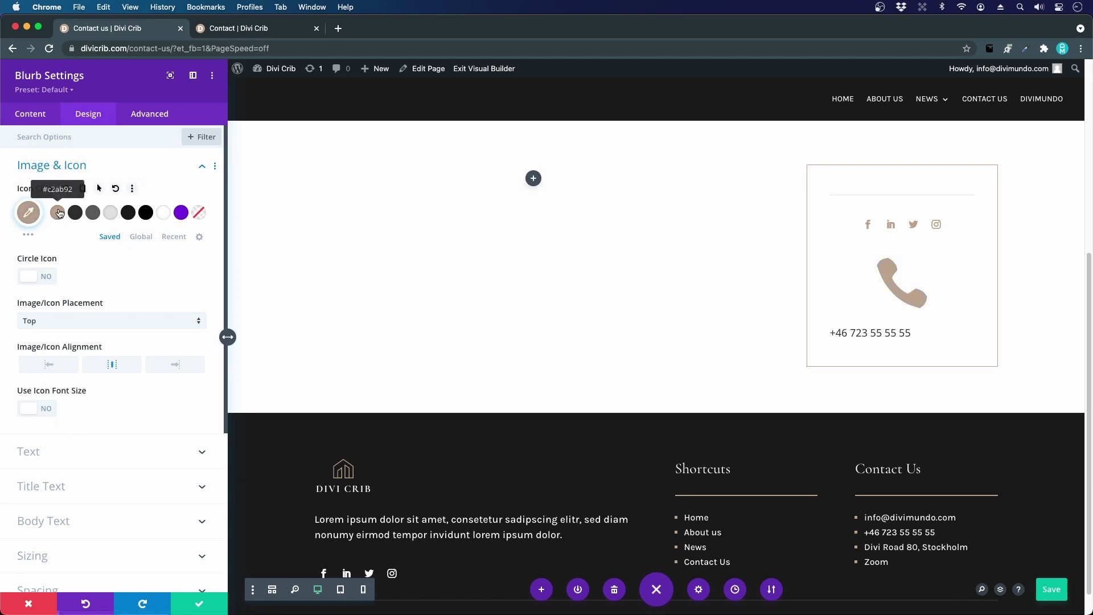
{"action": "left_click", "coordinate": [42, 325]}
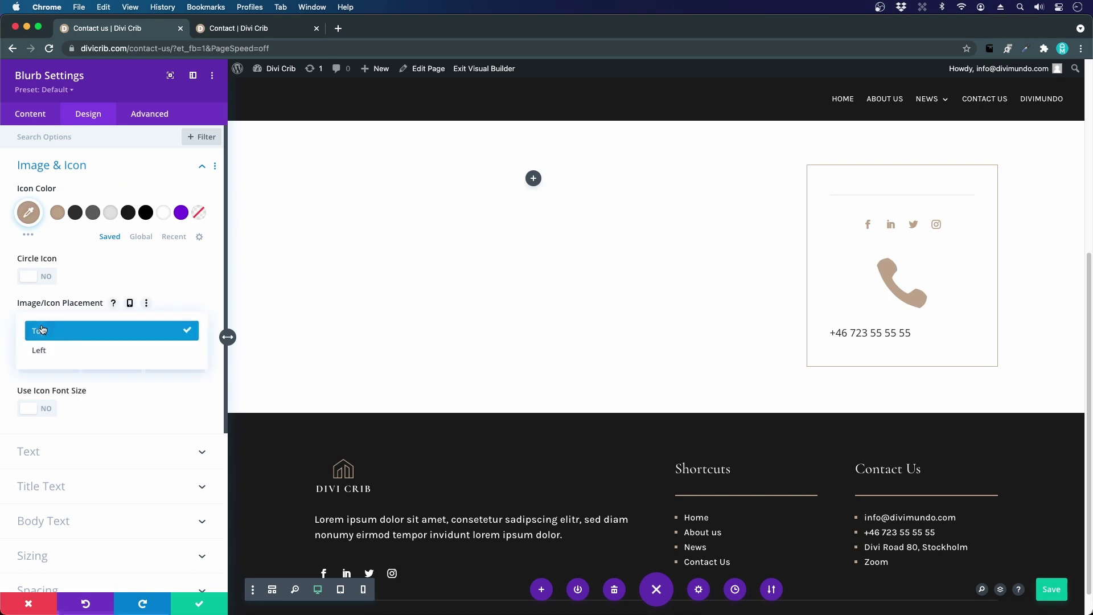
{"action": "left_click", "coordinate": [57, 351]}
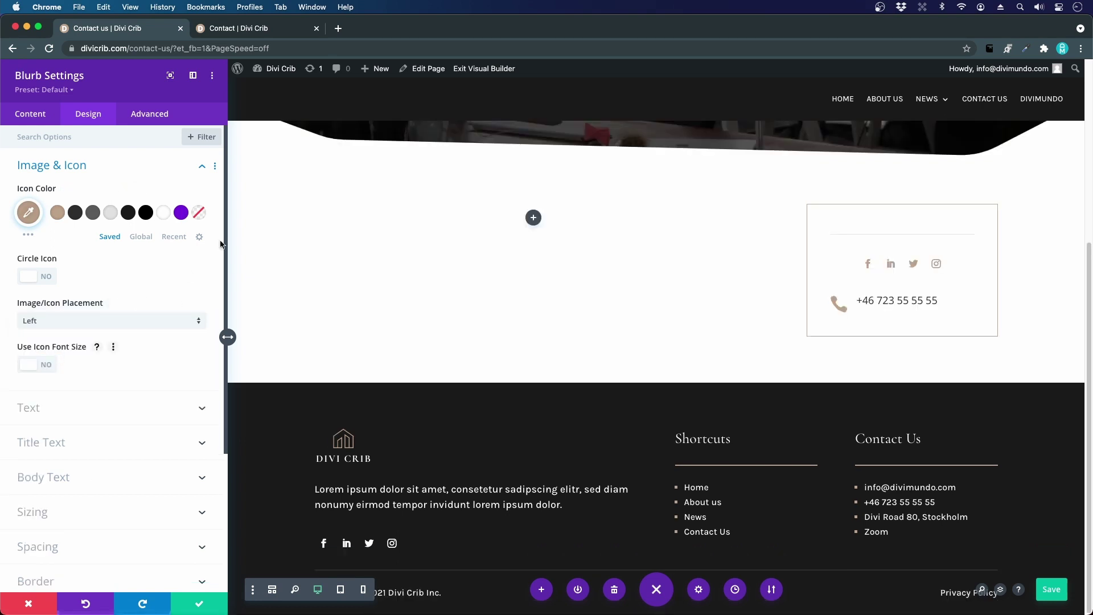
{"action": "left_click", "coordinate": [244, 30]}
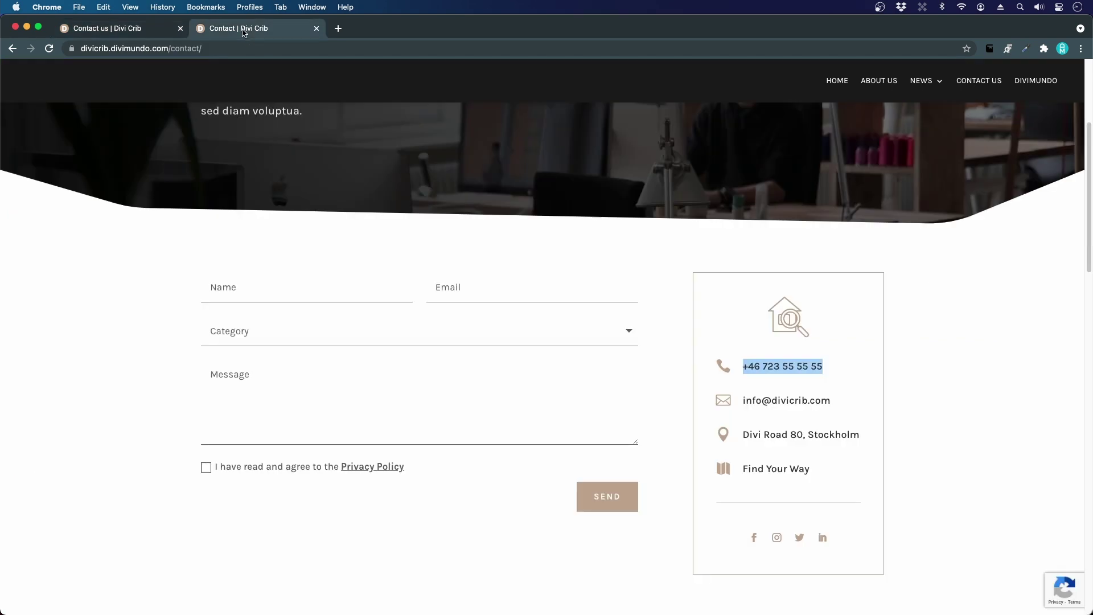
{"action": "left_click", "coordinate": [145, 35]}
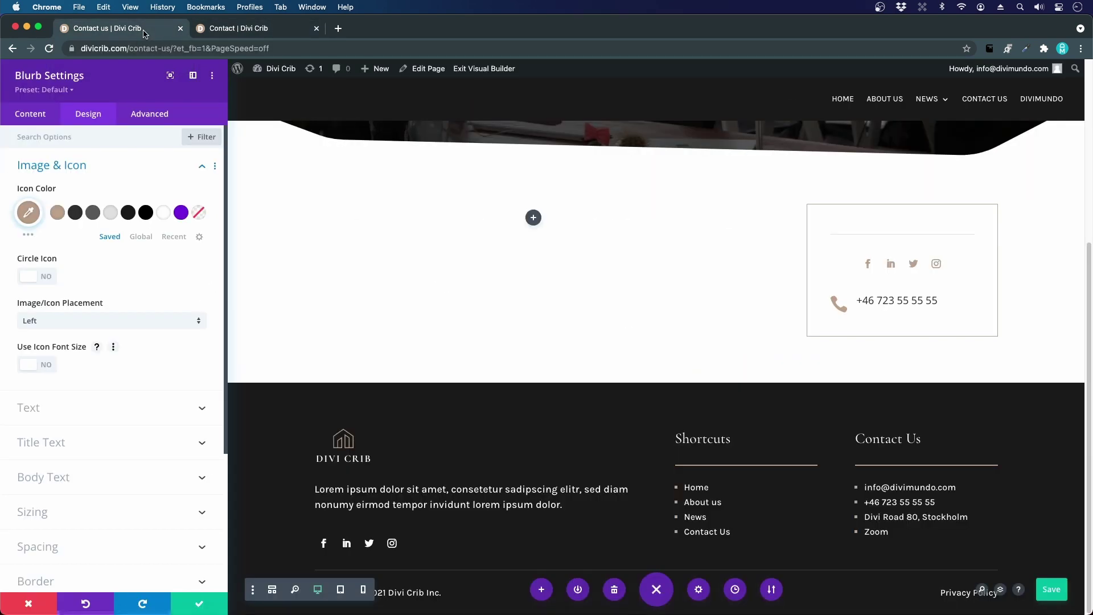
- Set the blurb title font to Karla
{"action": "left_click", "coordinate": [62, 444]}
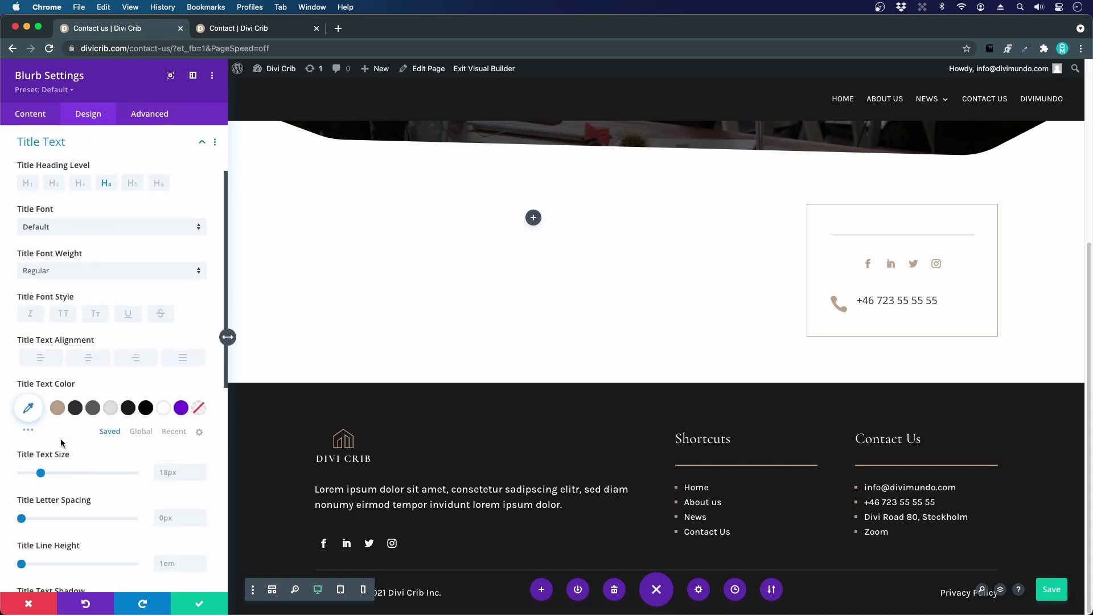
{"action": "left_click", "coordinate": [75, 231]}
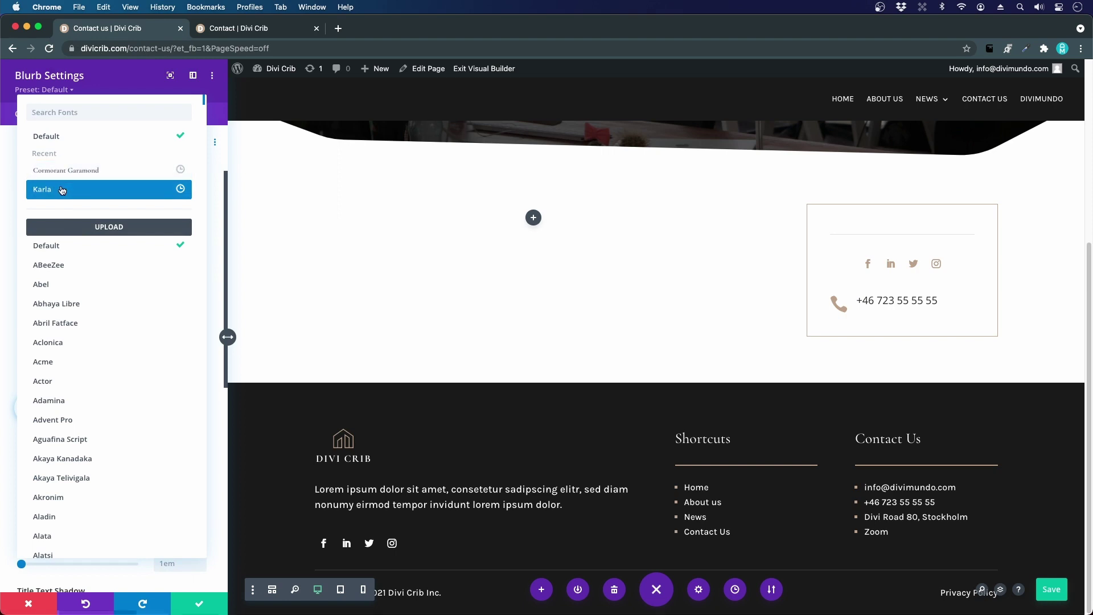
{"action": "left_click", "coordinate": [62, 189]}
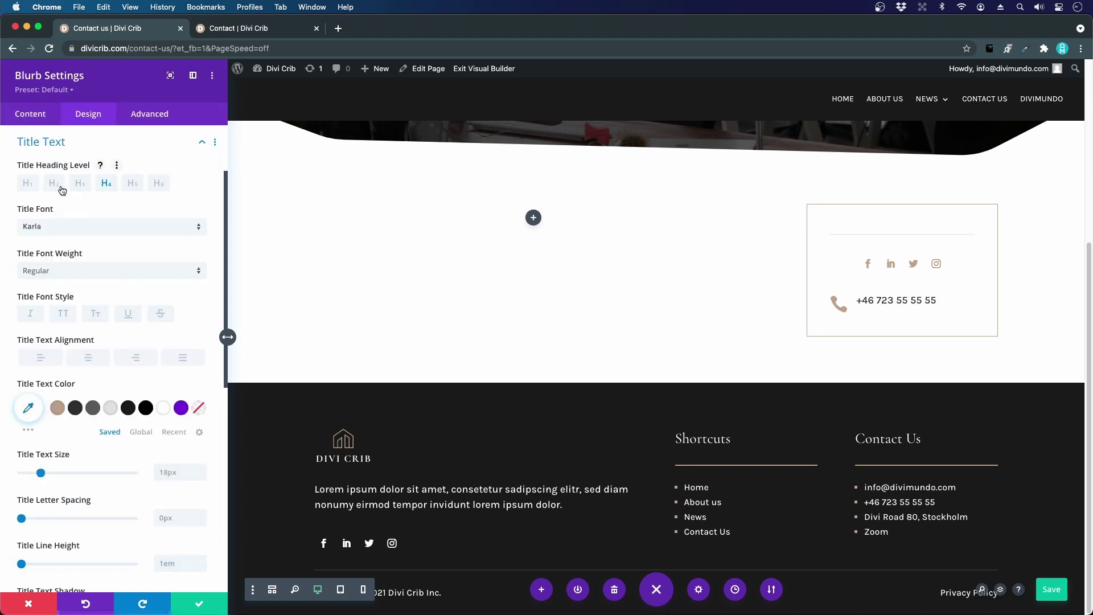
{"action": "scroll", "coordinate": [86, 215], "scroll_direction": "up", "scroll_amount": 3}
- Enable Use Icon Font Size at 23px and save the blurb settings
{"action": "left_click", "coordinate": [61, 181]}
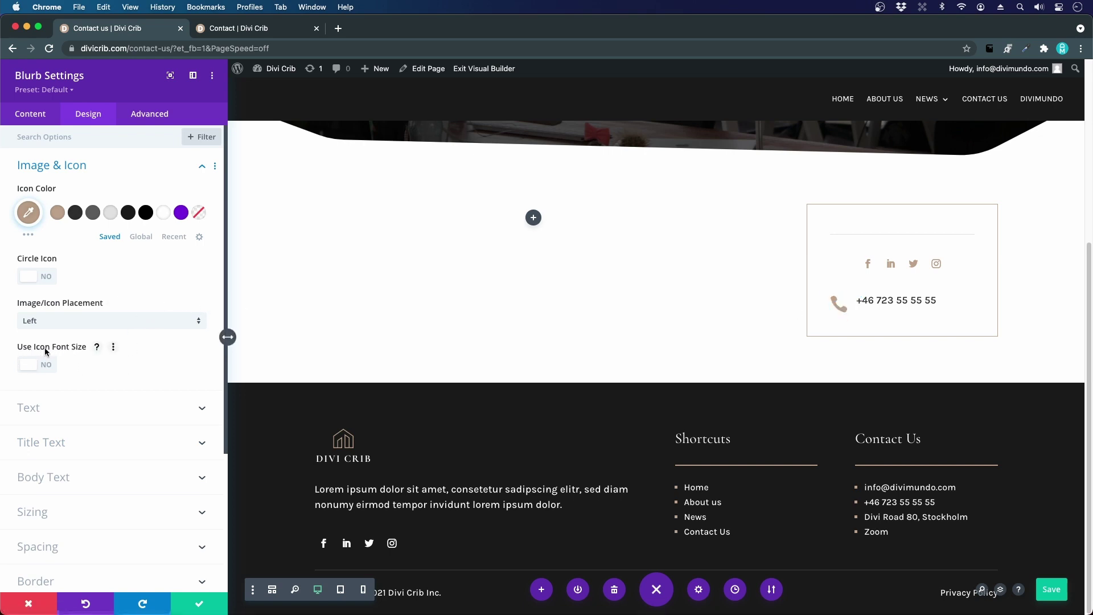
{"action": "left_click", "coordinate": [43, 368]}
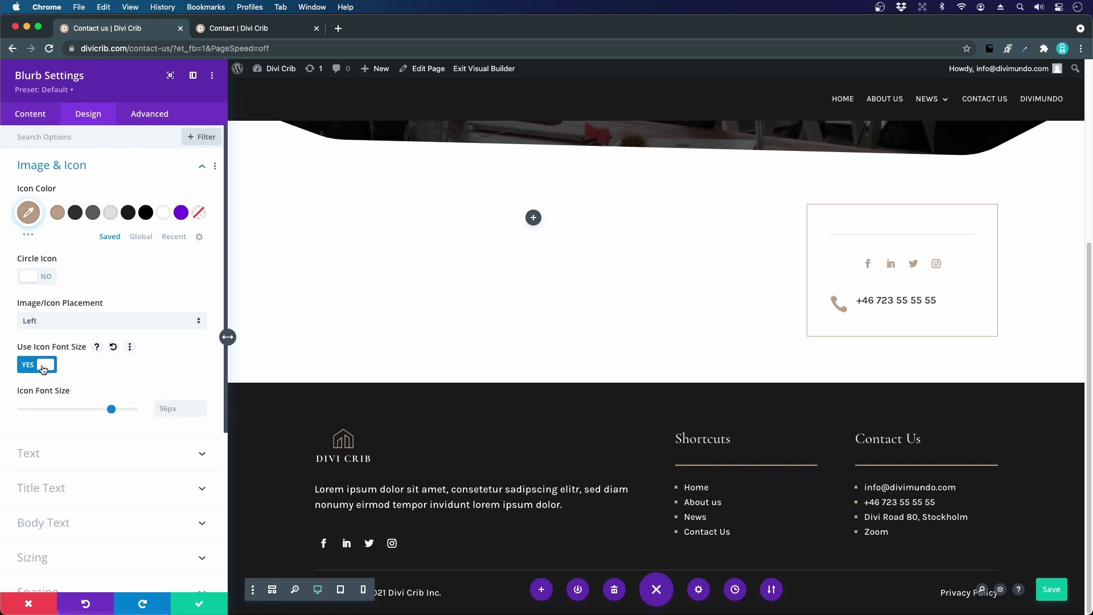
{"action": "left_click_drag", "start_coordinate": [113, 411], "coordinate": [41, 434]}
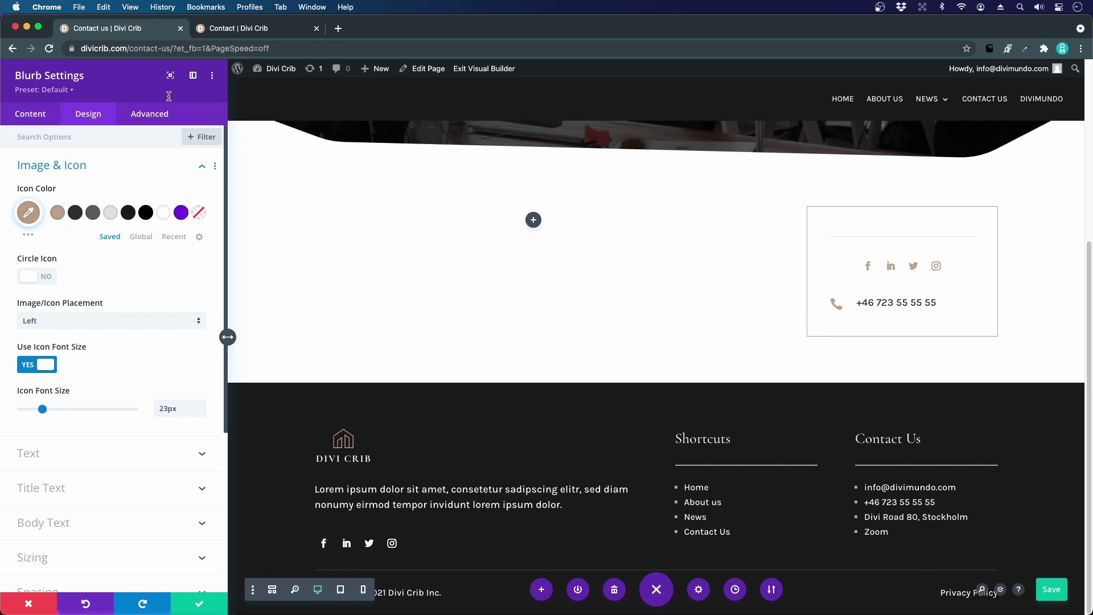
{"action": "left_click", "coordinate": [208, 28]}
{"action": "left_click", "coordinate": [127, 37]}
{"action": "left_click", "coordinate": [205, 609]}
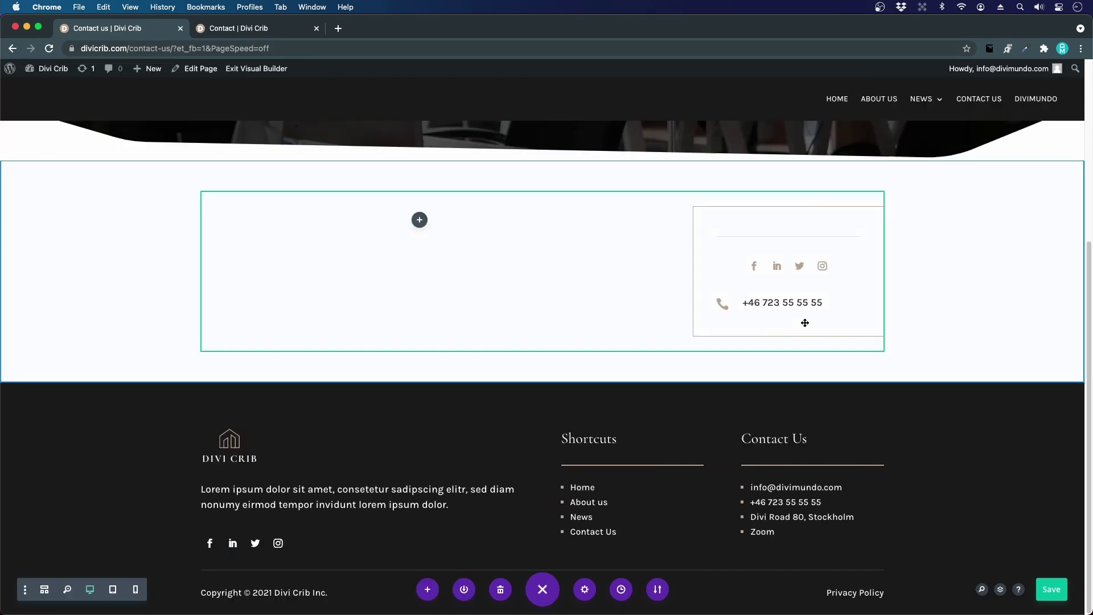
- Move the phone-number blurb above the divider and social icons, then duplicate it into four identical rows
{"action": "mouse_move", "coordinate": [797, 307]}
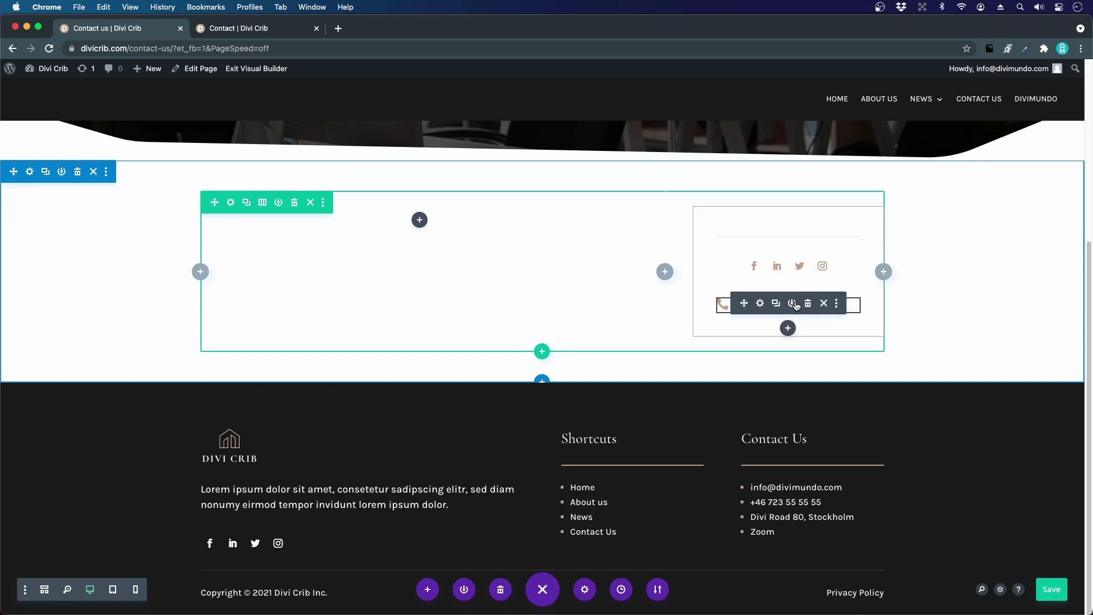
{"action": "left_click_drag", "start_coordinate": [744, 304], "coordinate": [762, 209]}
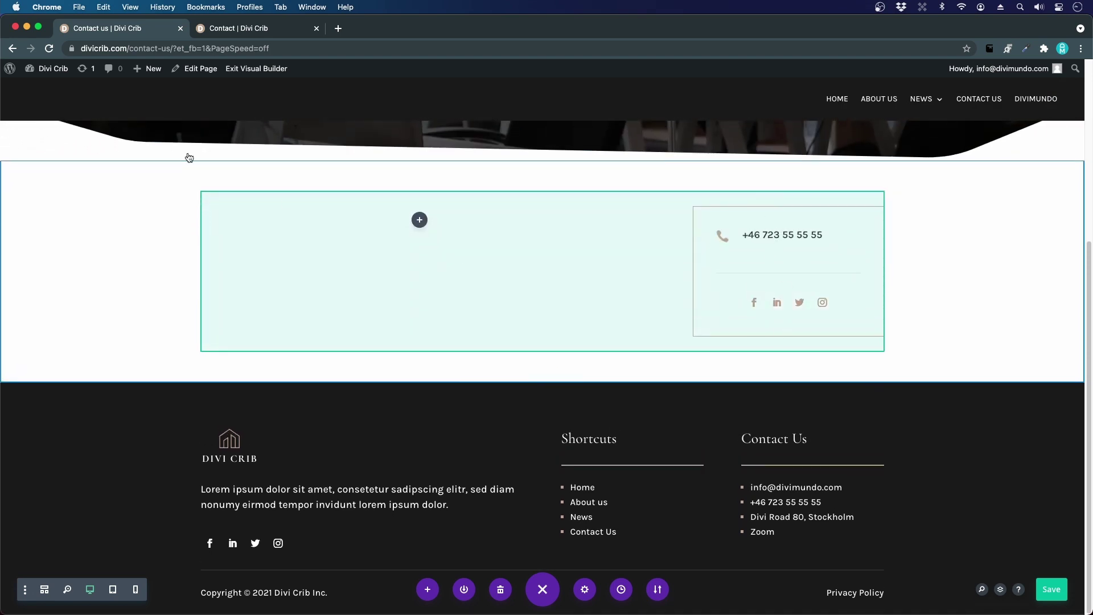
{"action": "left_click", "coordinate": [266, 31]}
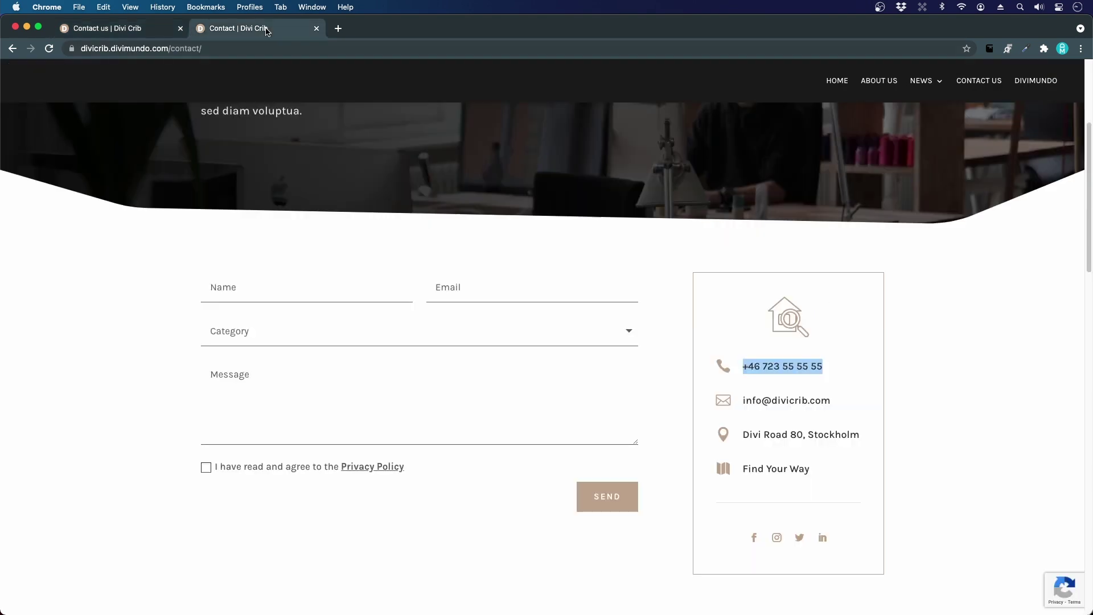
{"action": "left_click", "coordinate": [126, 31]}
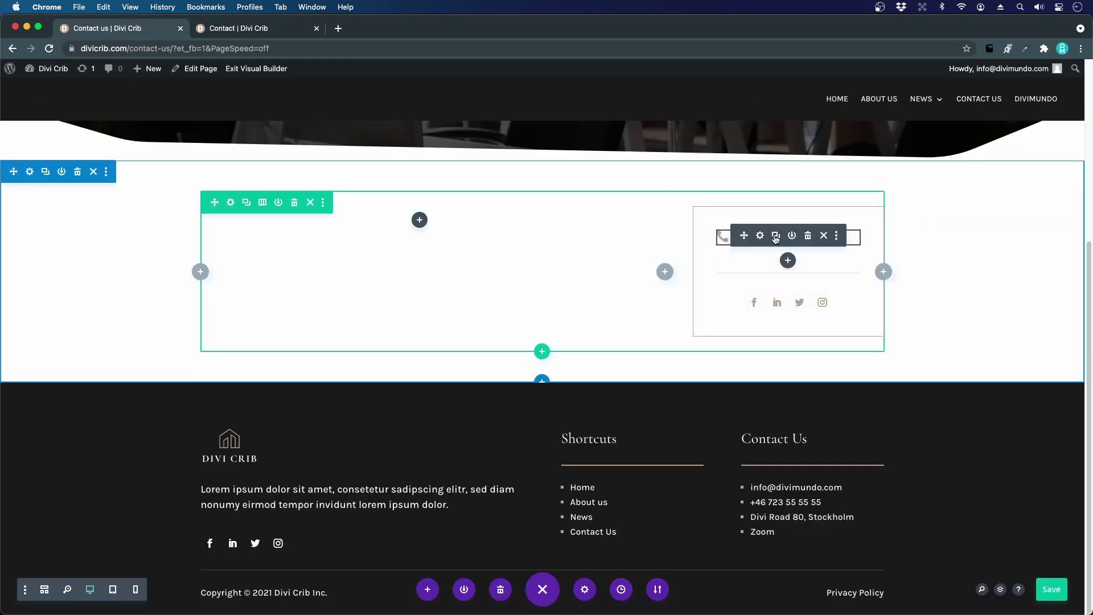
{"action": "left_click", "coordinate": [775, 236]}
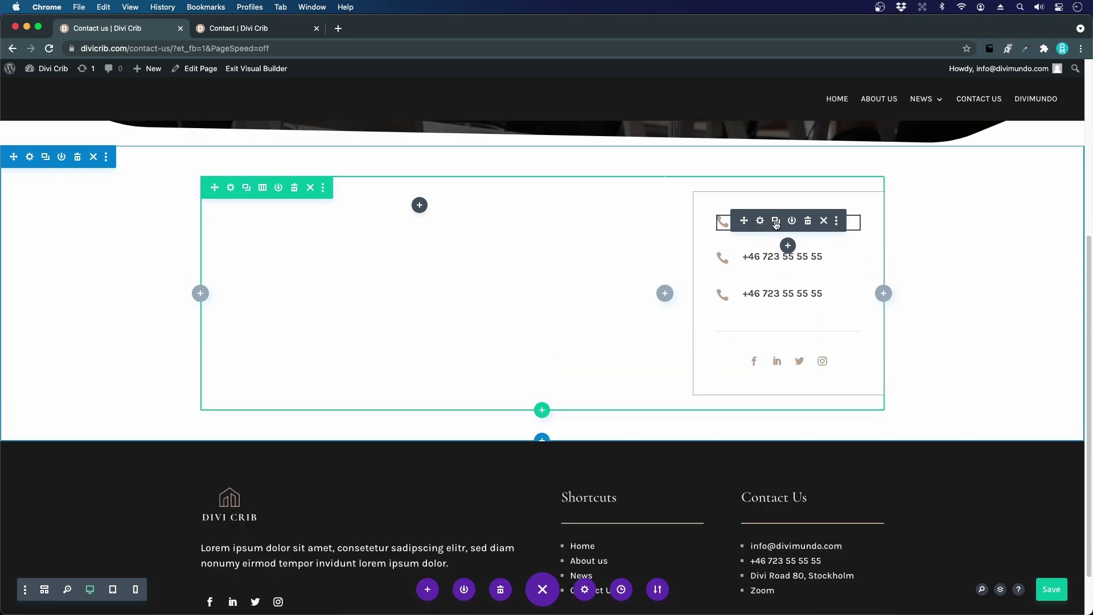
{"action": "left_click", "coordinate": [776, 224]}
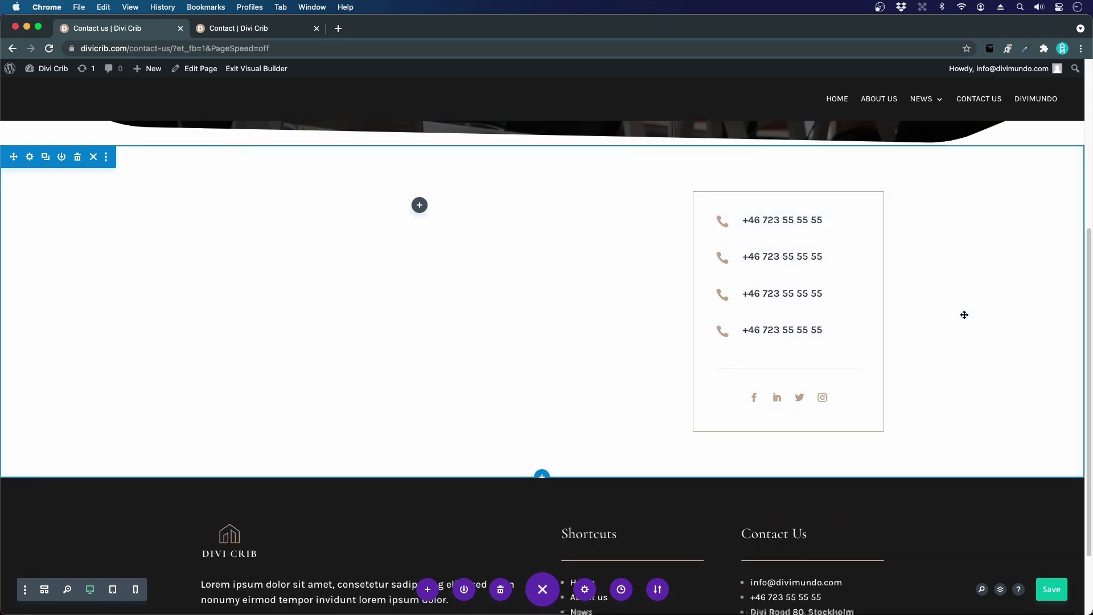
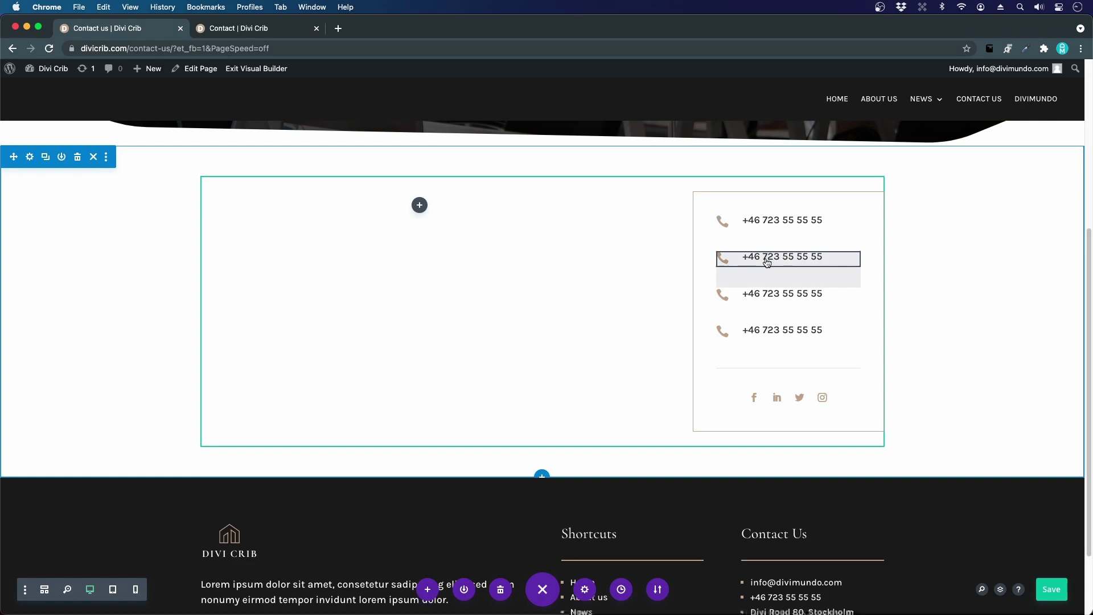
- Replace the second row's phone-number title with the site's e-mail address
{"action": "left_click", "coordinate": [763, 261]}
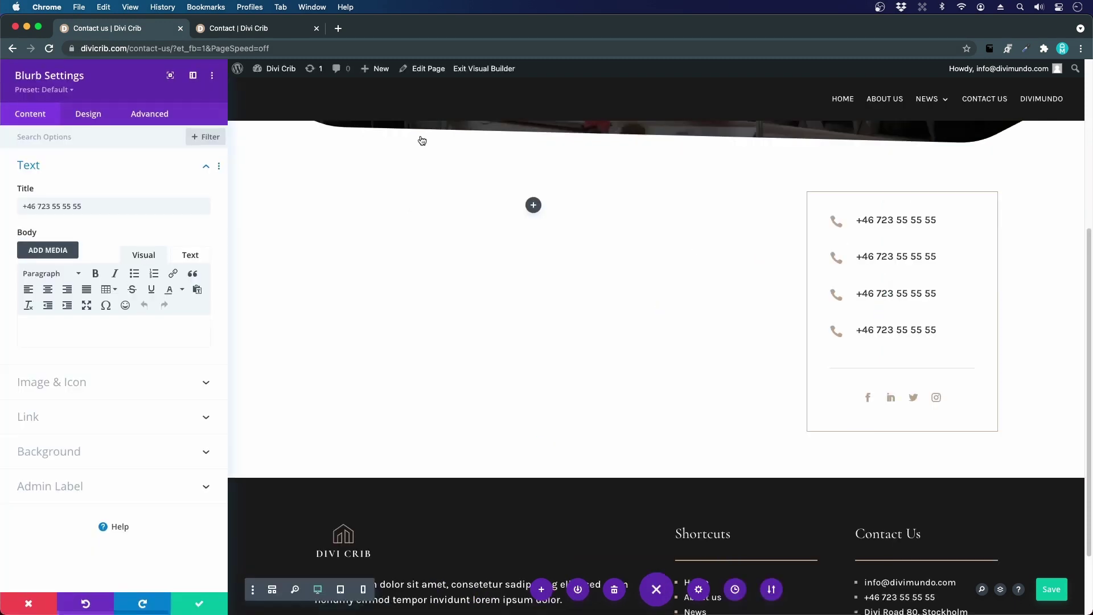
{"action": "left_click", "coordinate": [230, 30]}
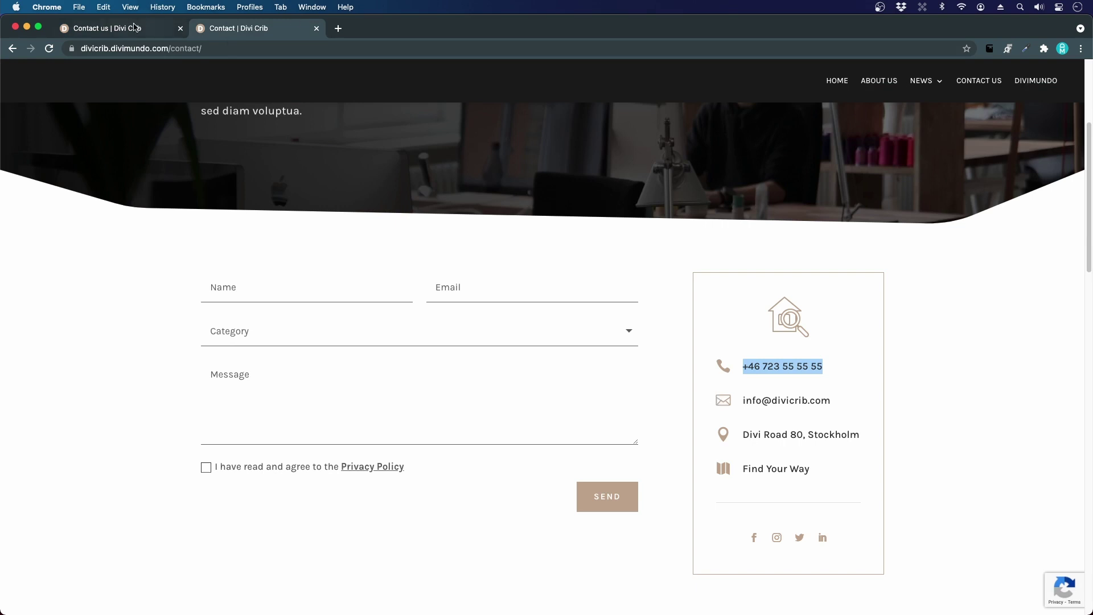
{"action": "left_click", "coordinate": [135, 26]}
{"action": "left_click_drag", "start_coordinate": [26, 206], "coordinate": [147, 208]}
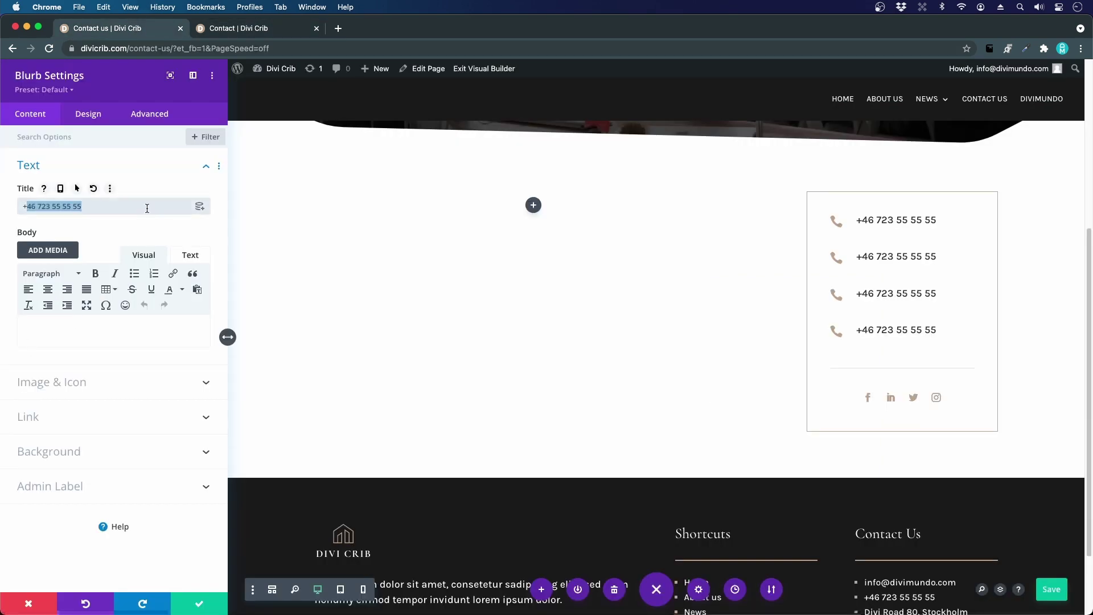
{"action": "type", "text": "inf"}
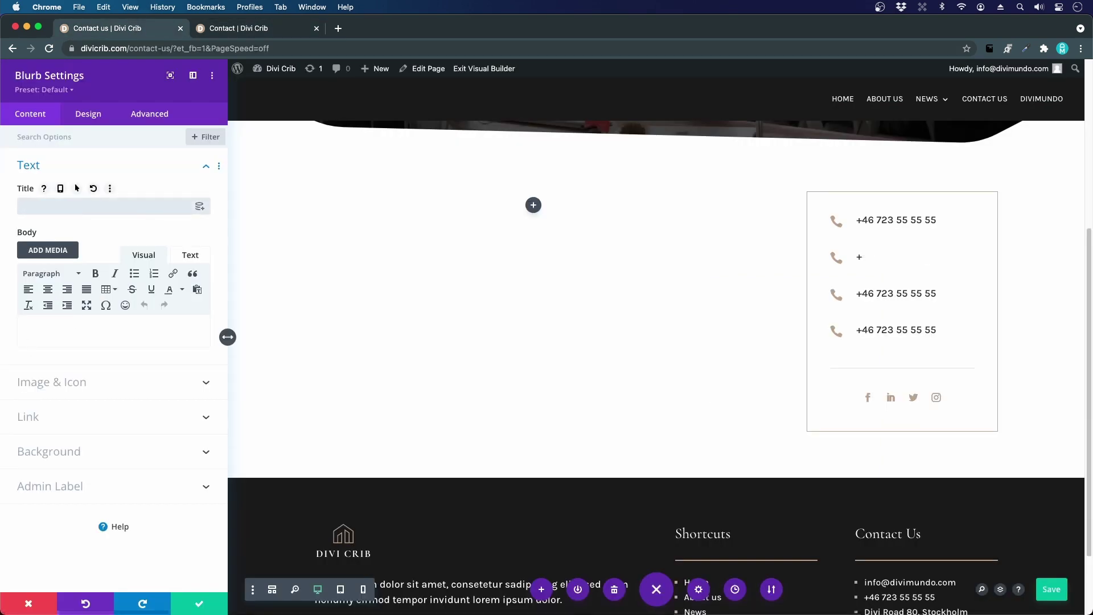
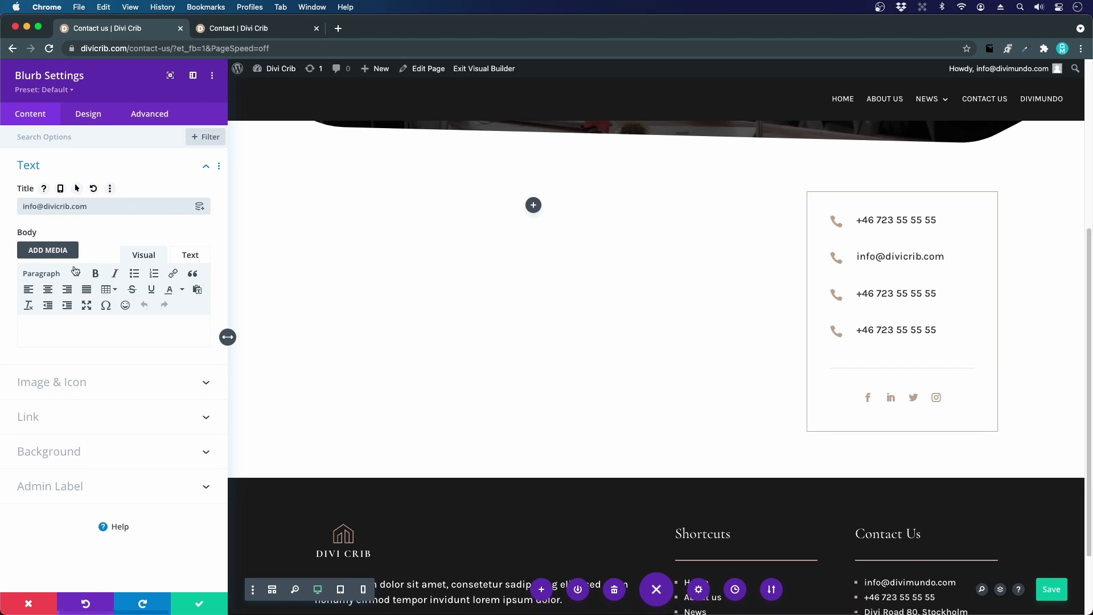
- Change the row's Title Link URL to a mailto: link for that e-mail address
{"action": "left_click", "coordinate": [59, 417]}
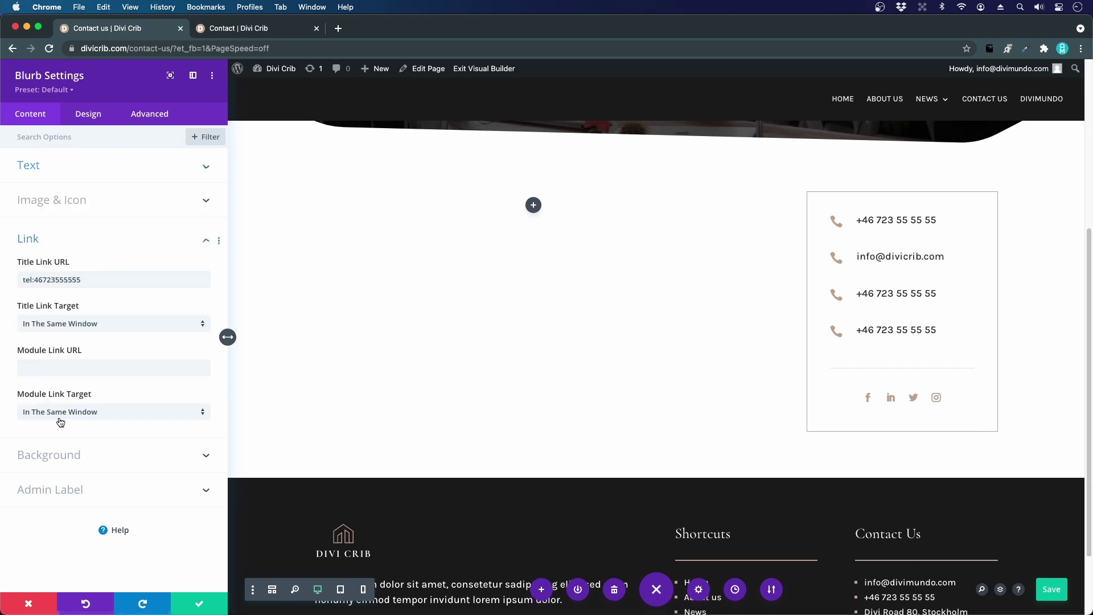
{"action": "triple_click", "coordinate": [35, 284]}
{"action": "type", "text": "ma"}
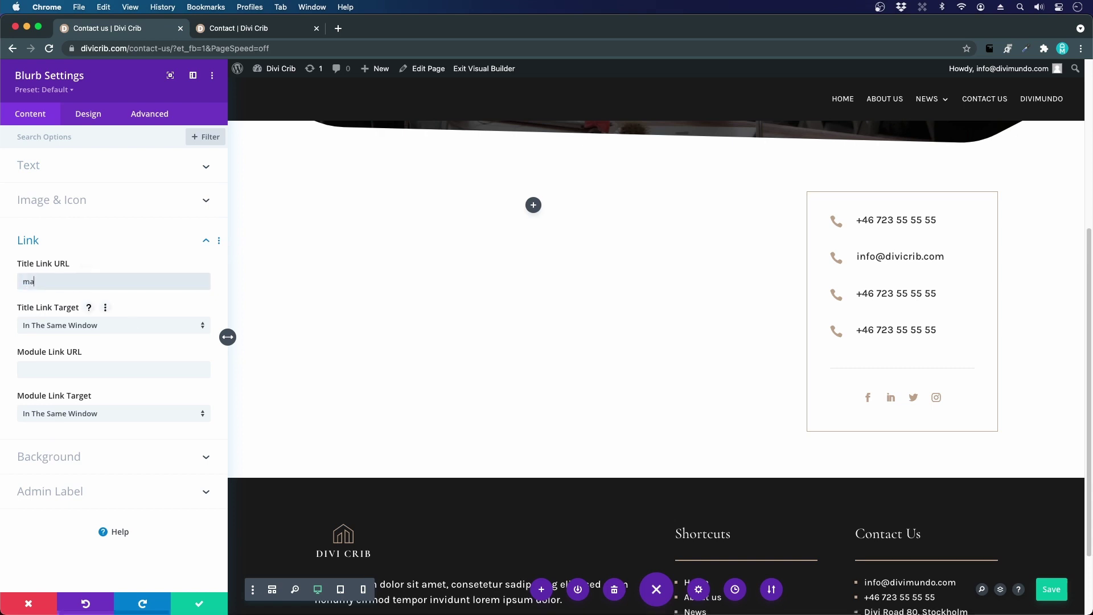
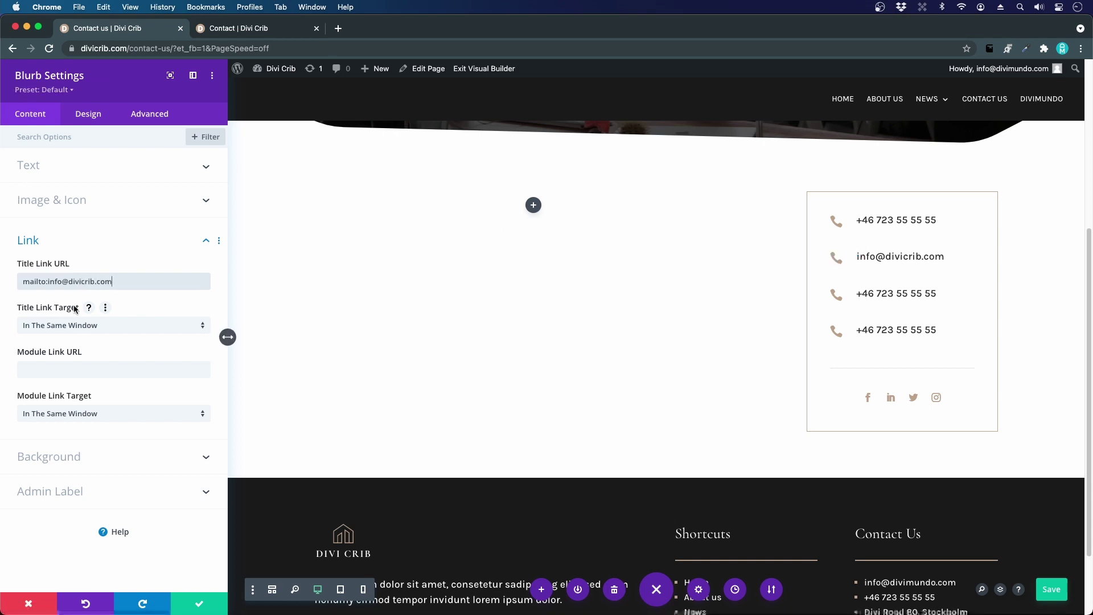
- Give the row an envelope icon and save the blurb settings
{"action": "left_click", "coordinate": [49, 206]}
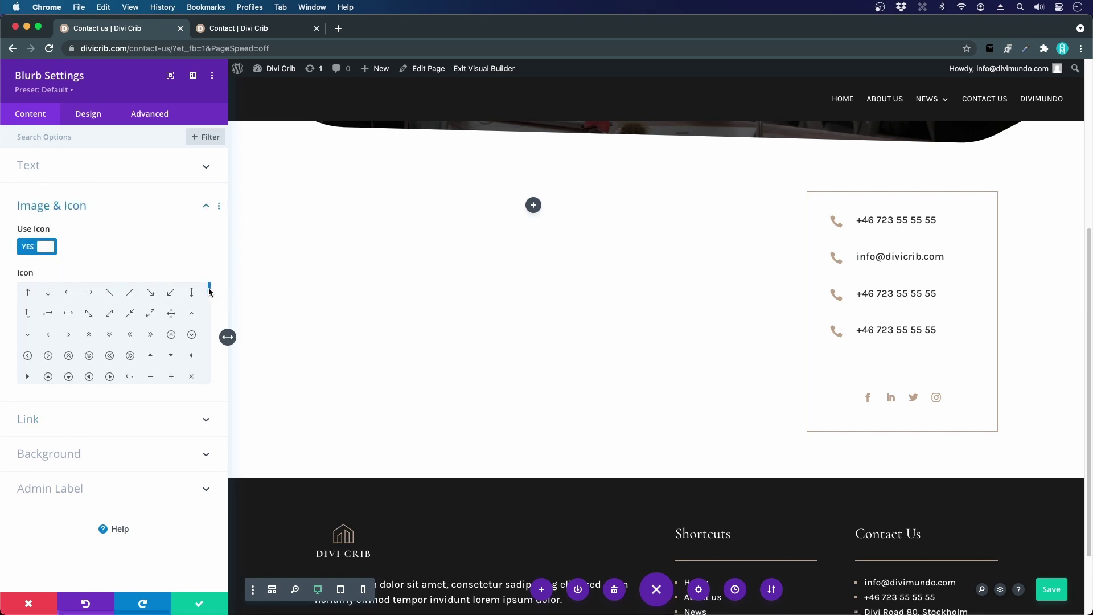
{"action": "left_click_drag", "start_coordinate": [209, 291], "coordinate": [204, 315]}
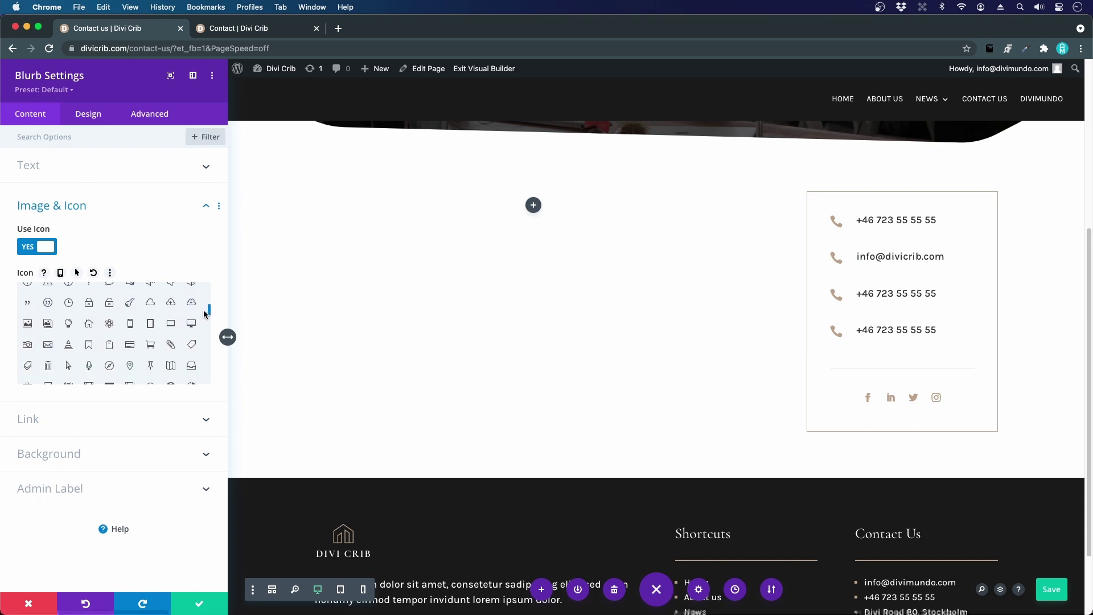
{"action": "left_click", "coordinate": [48, 344]}
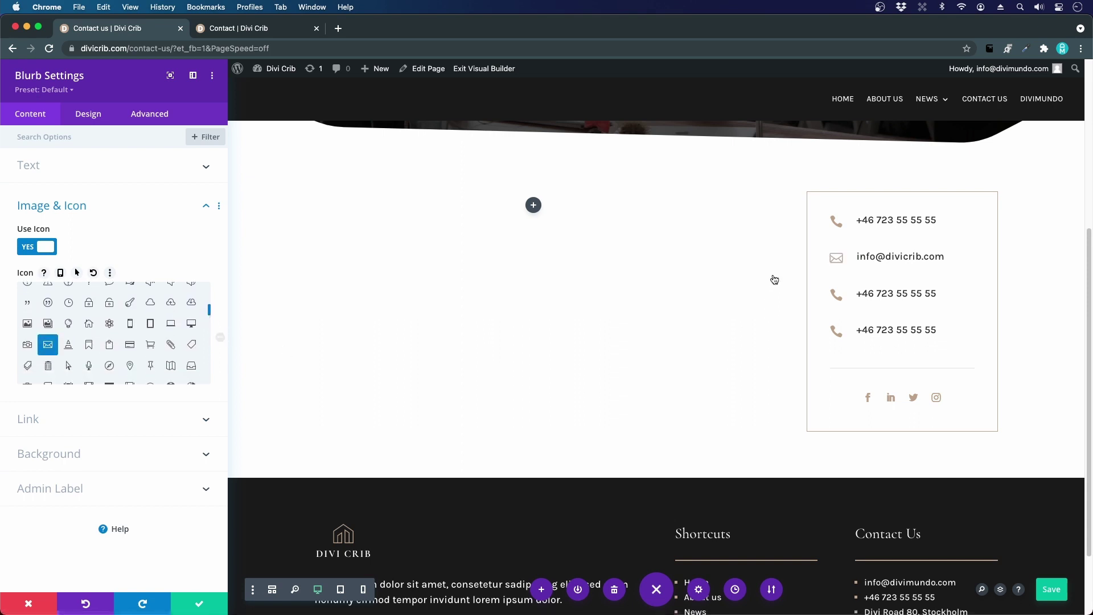
{"action": "left_click", "coordinate": [217, 605]}
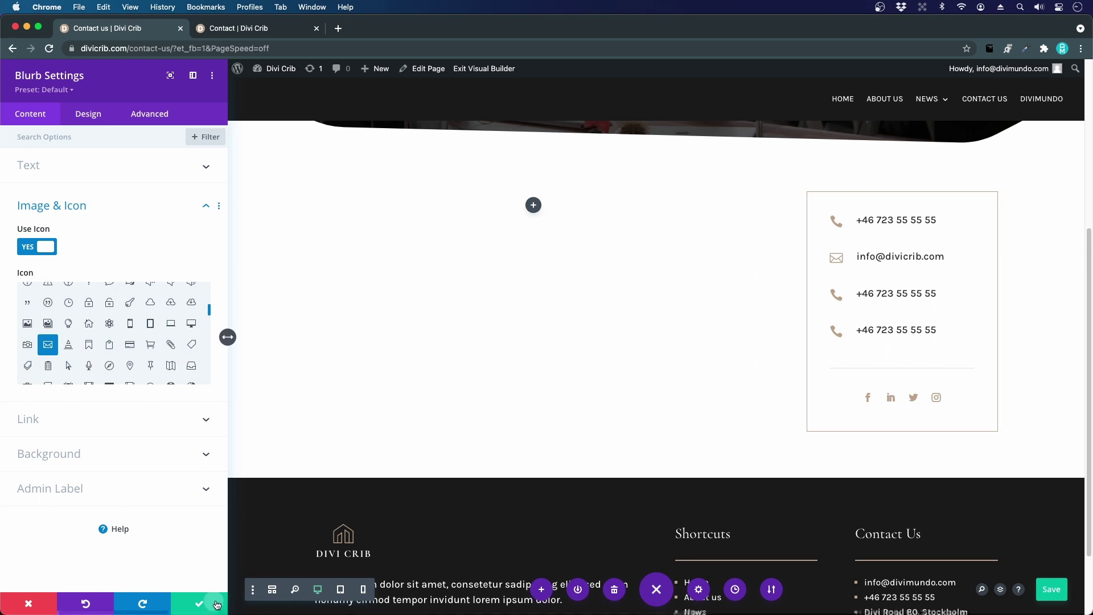
{"action": "left_click", "coordinate": [232, 30]}
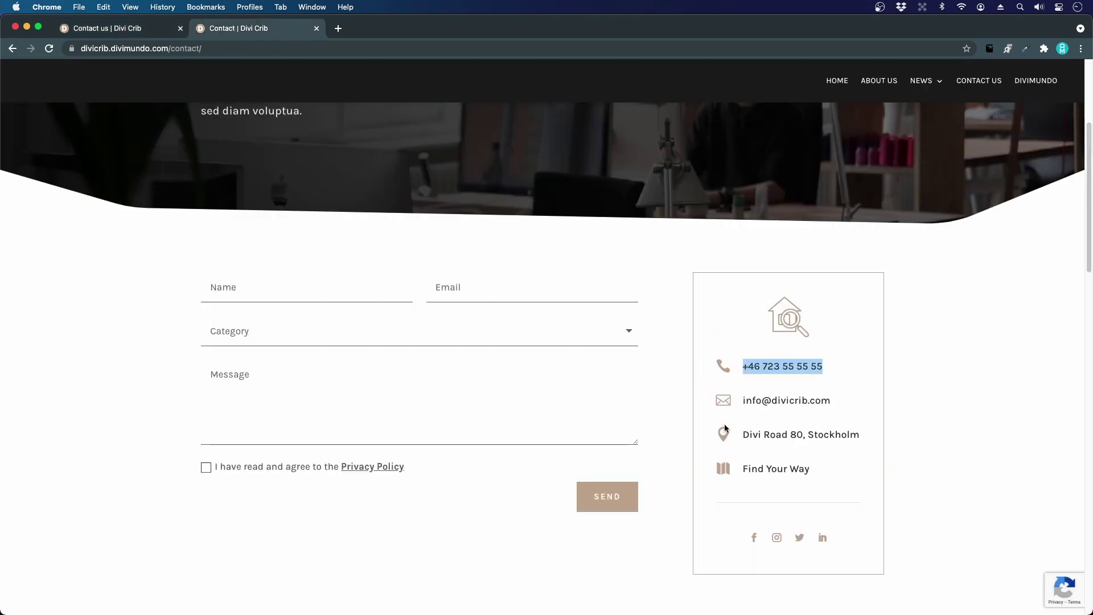
- Retitle the third row with the street address, correcting the 'strett' typo
{"action": "left_click", "coordinate": [163, 31]}
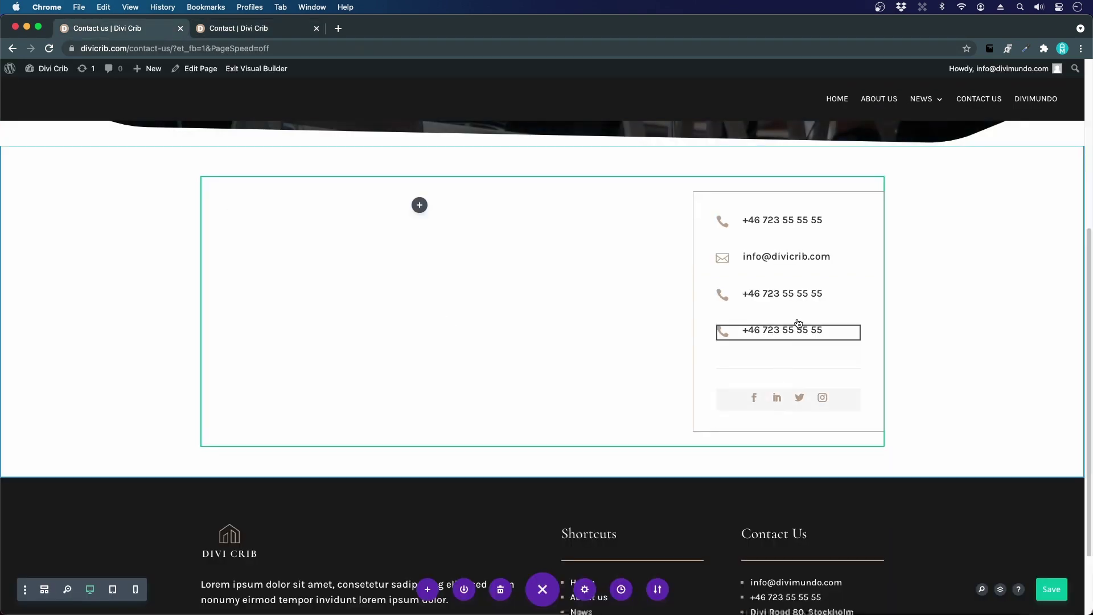
{"action": "left_click", "coordinate": [760, 294]}
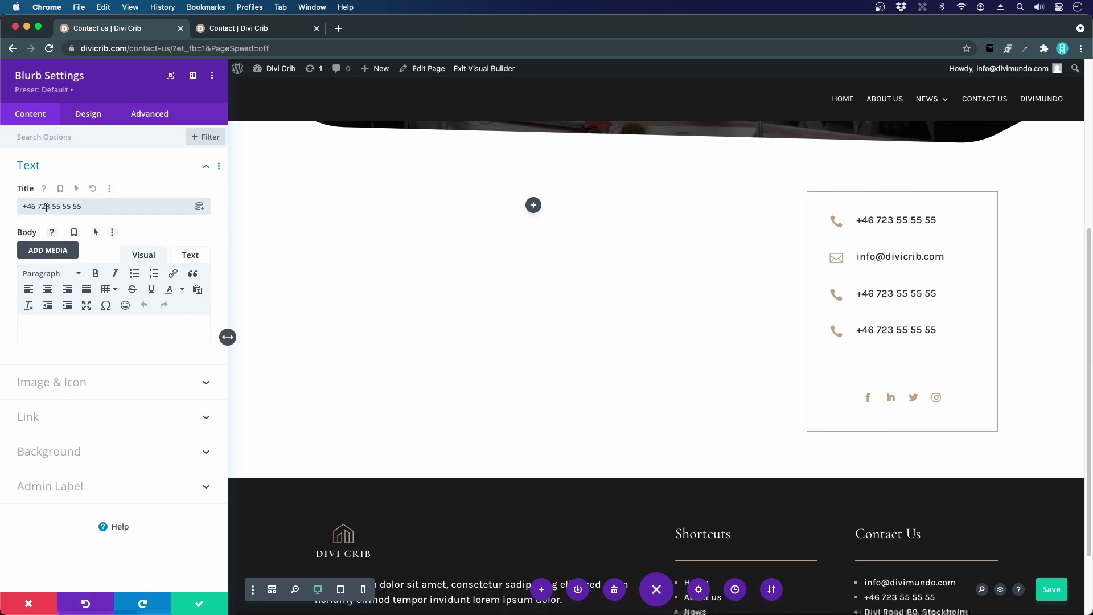
{"action": "triple_click", "coordinate": [49, 206]}
{"action": "type", "text": "My str"}
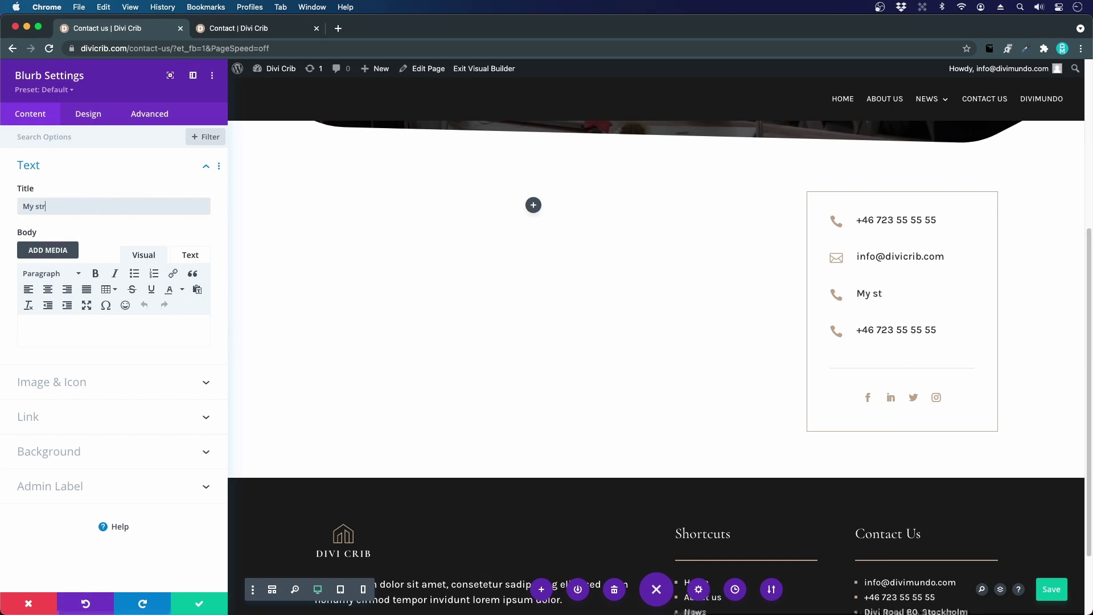
{"action": "type", "text": "ett 80, "}
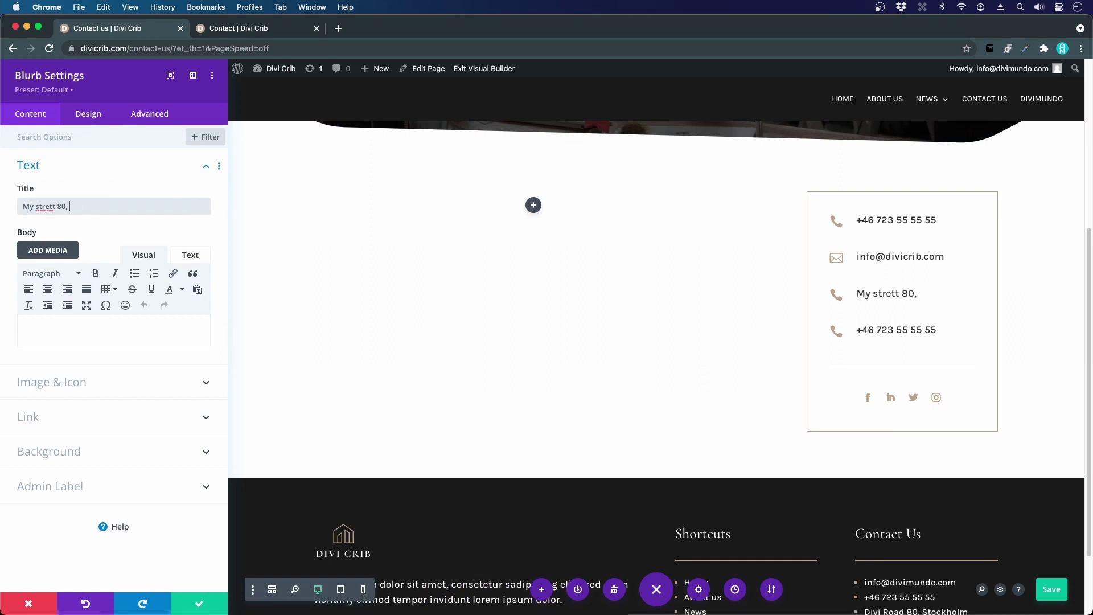
{"action": "type", "text": "Stockholm"}
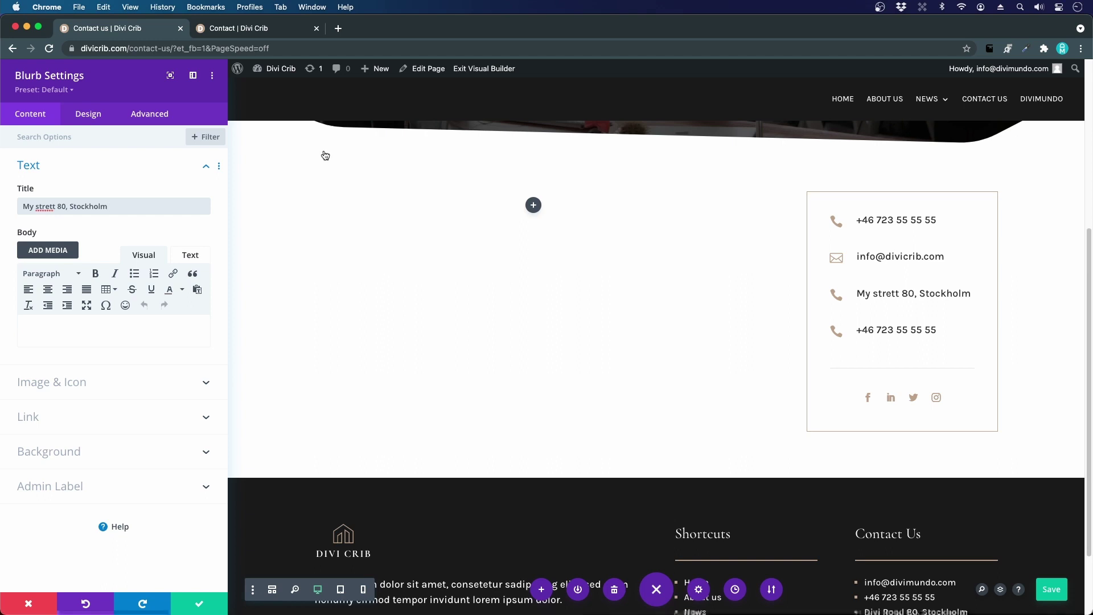
{"action": "left_click", "coordinate": [52, 206]}
{"action": "key", "text": "BackSpace"}
{"action": "type", "text": "e"}
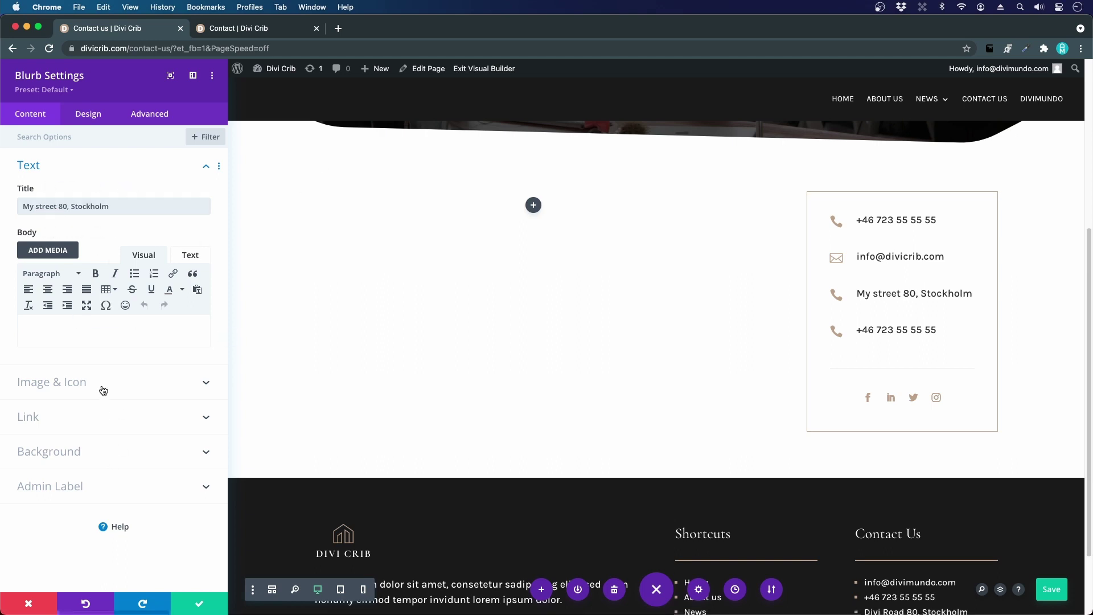
- Give the address row a map-pin icon and a # placeholder link, then save
{"action": "left_click", "coordinate": [105, 389]}
{"action": "left_click_drag", "start_coordinate": [209, 287], "coordinate": [203, 346]}
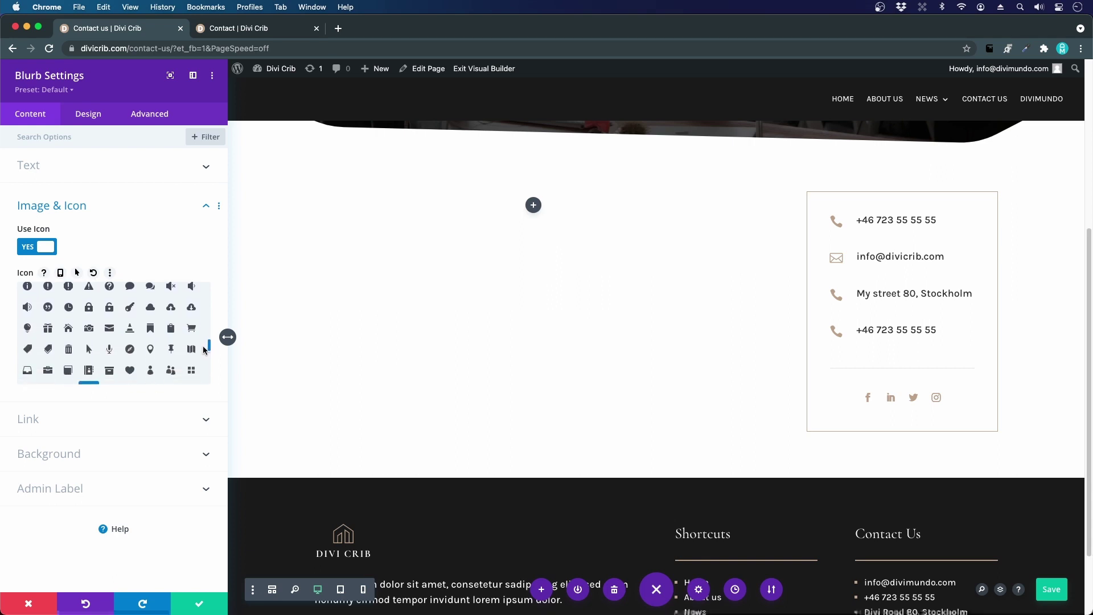
{"action": "left_click", "coordinate": [149, 348]}
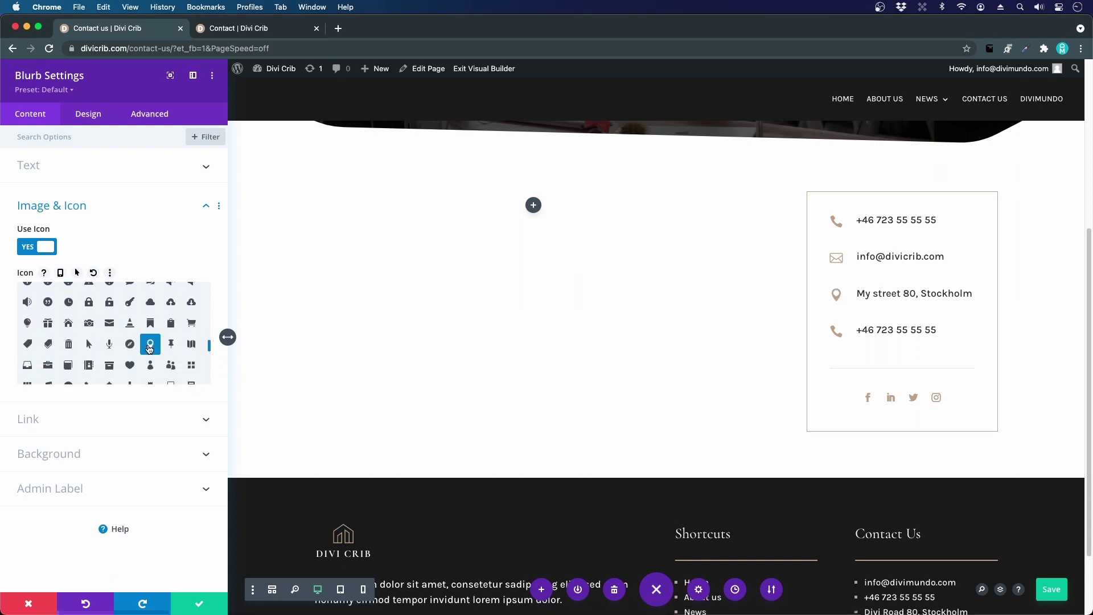
{"action": "left_click", "coordinate": [57, 424]}
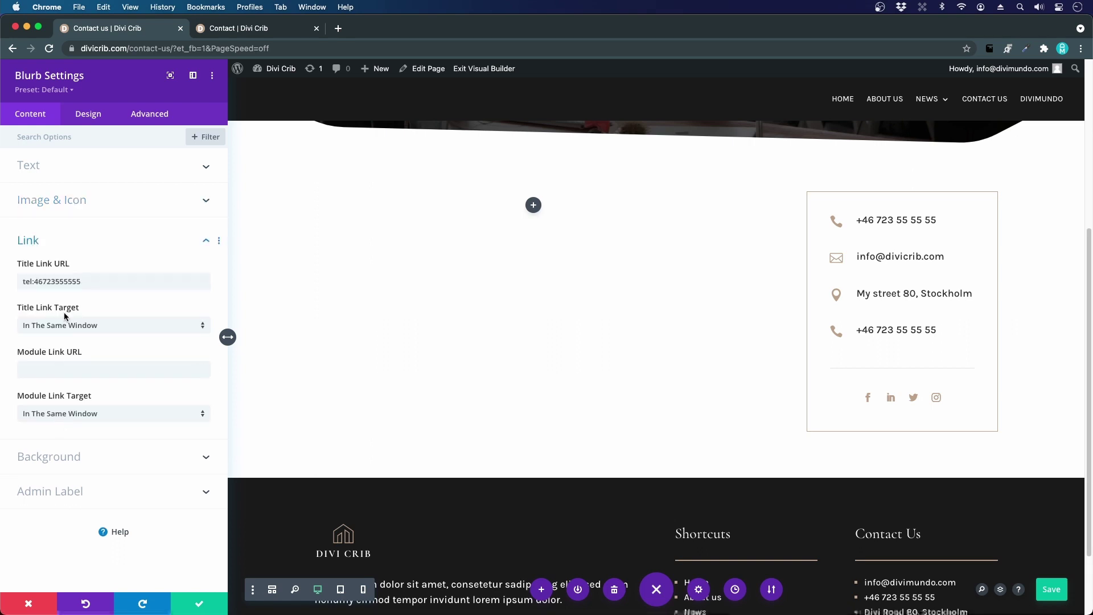
{"action": "triple_click", "coordinate": [60, 280]}
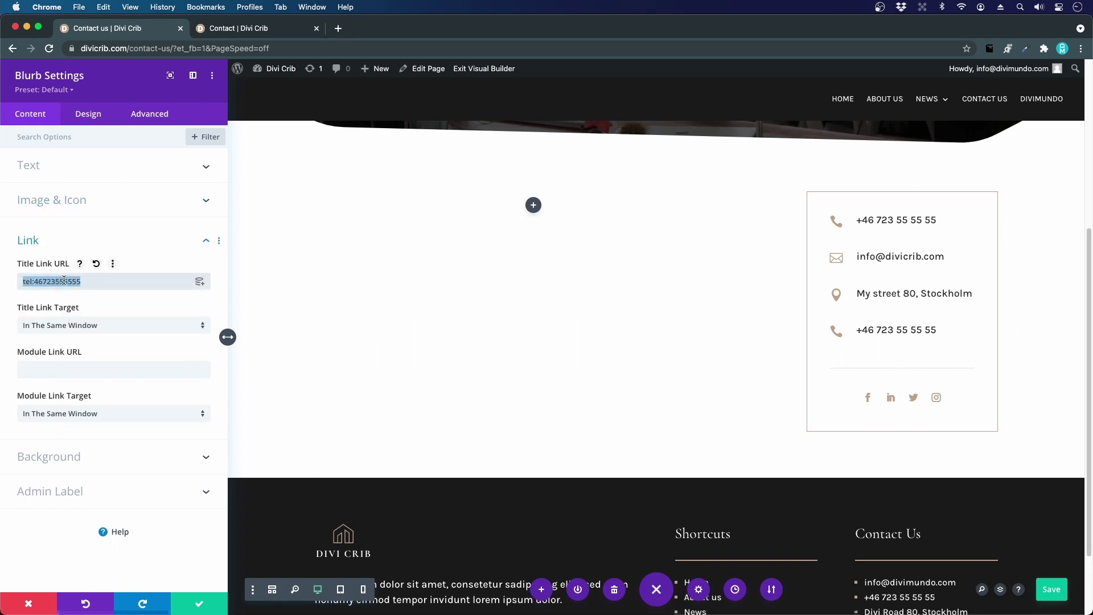
{"action": "type", "text": "#"}
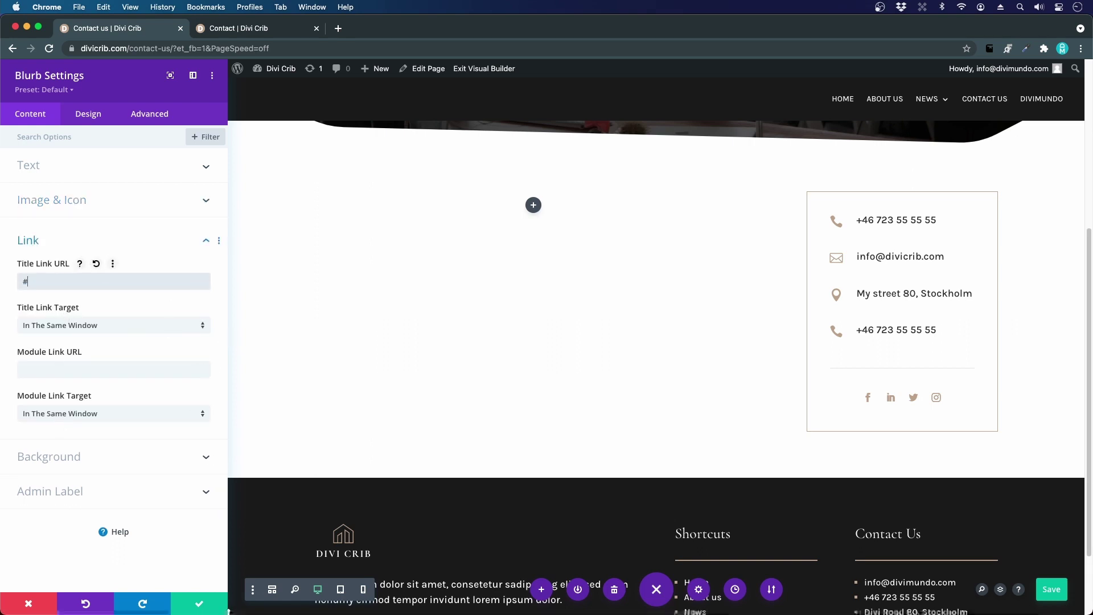
{"action": "left_click", "coordinate": [198, 603]}
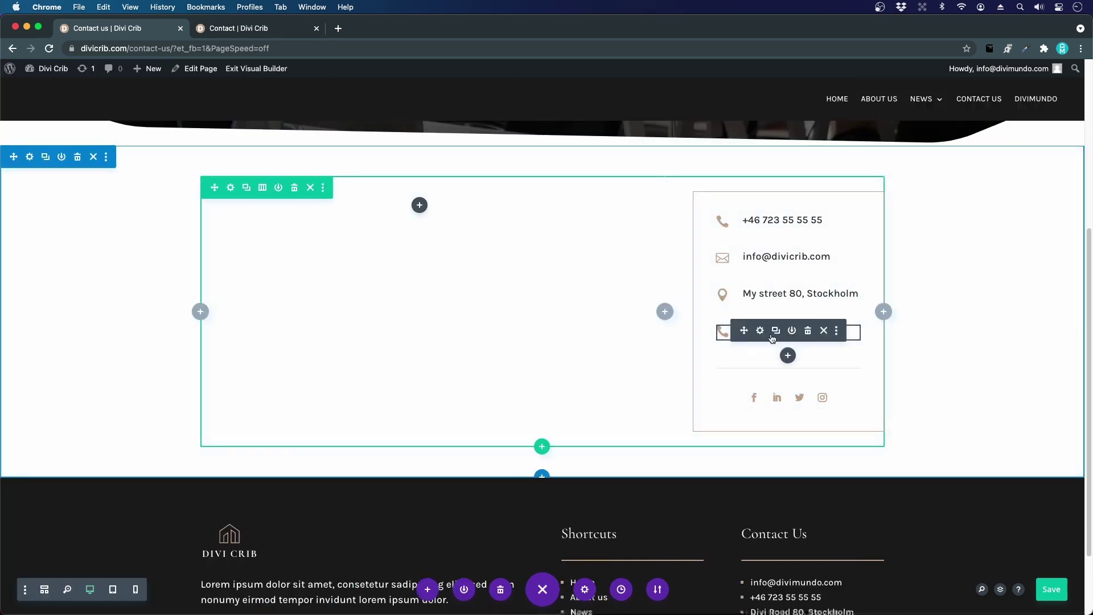
- Change the duplicate phone entry's title to 'Find your way'
{"action": "left_click", "coordinate": [282, 27]}
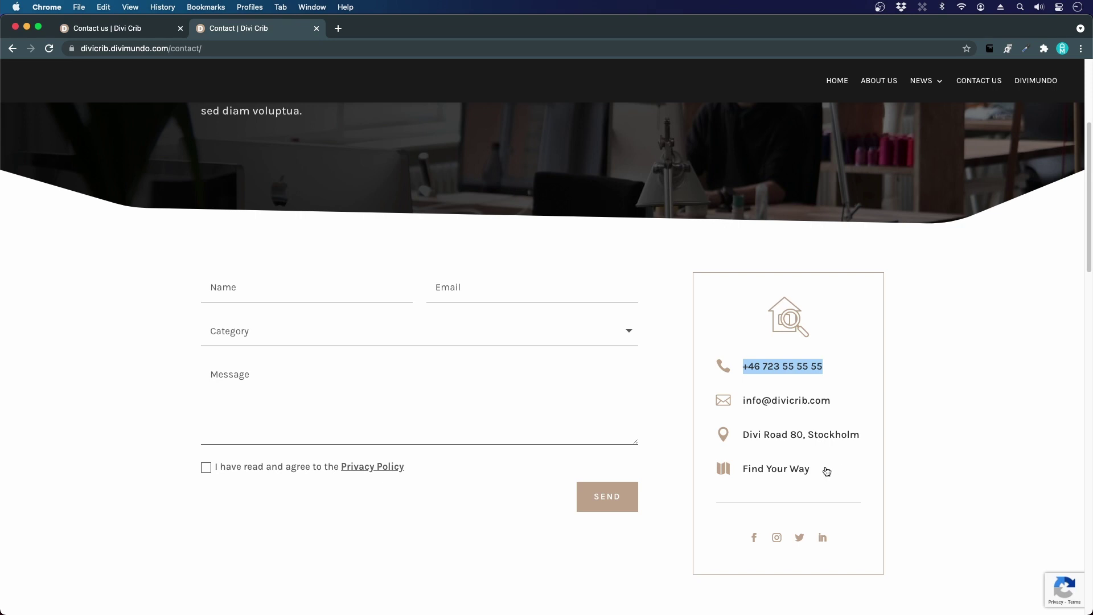
{"action": "left_click", "coordinate": [103, 33]}
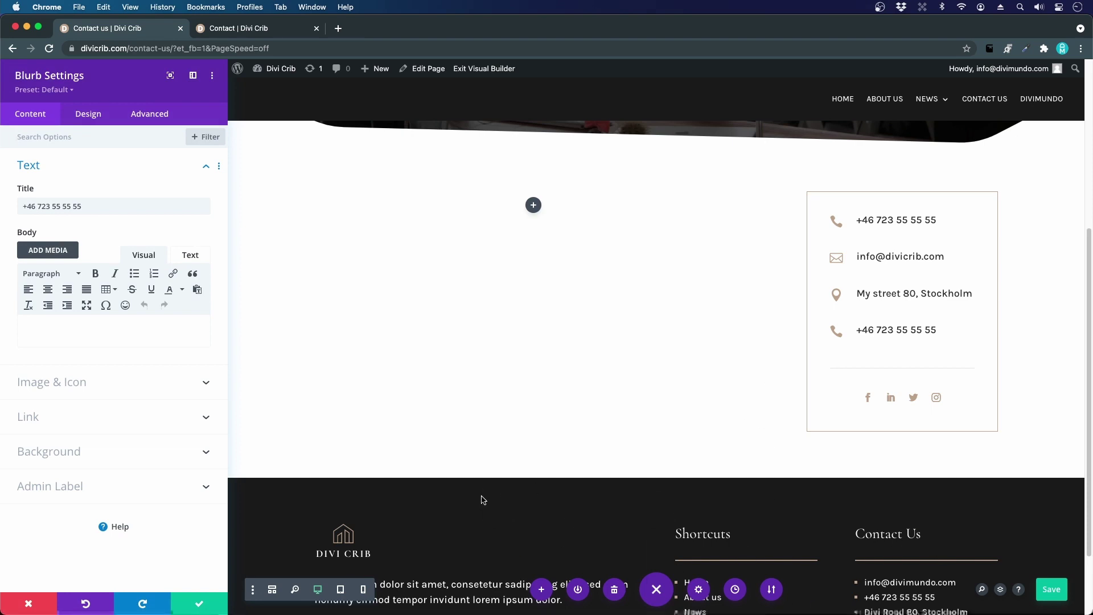
{"action": "left_click", "coordinate": [67, 208]}
{"action": "key", "text": "super+a"}
{"action": "type", "text": "Find your way"}
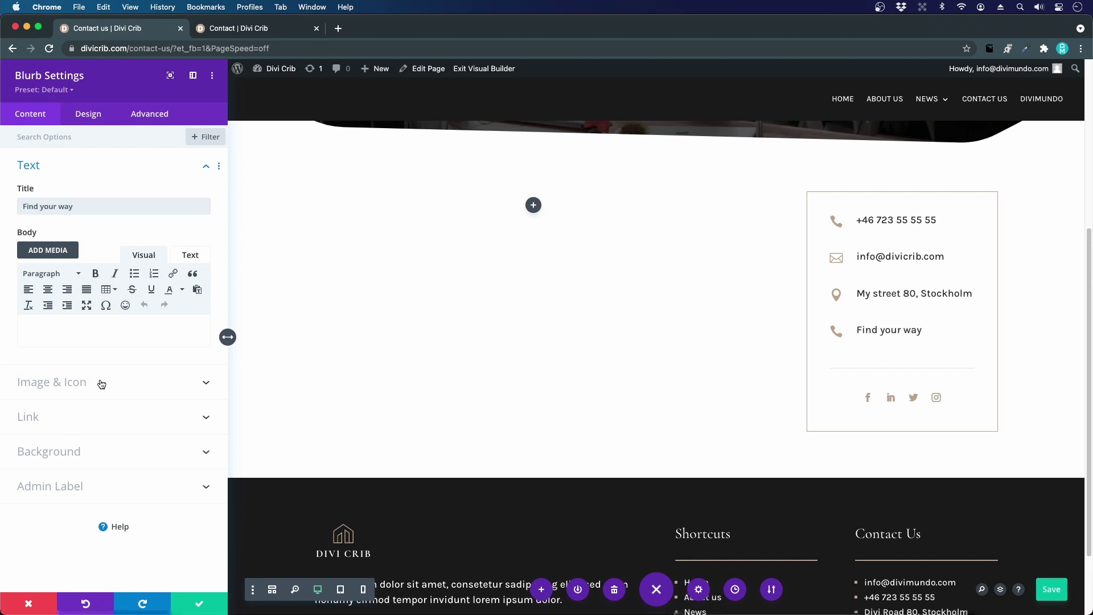
- Give the entry a map icon, set its Title Link URL to #map, and save
{"action": "left_click", "coordinate": [101, 384]}
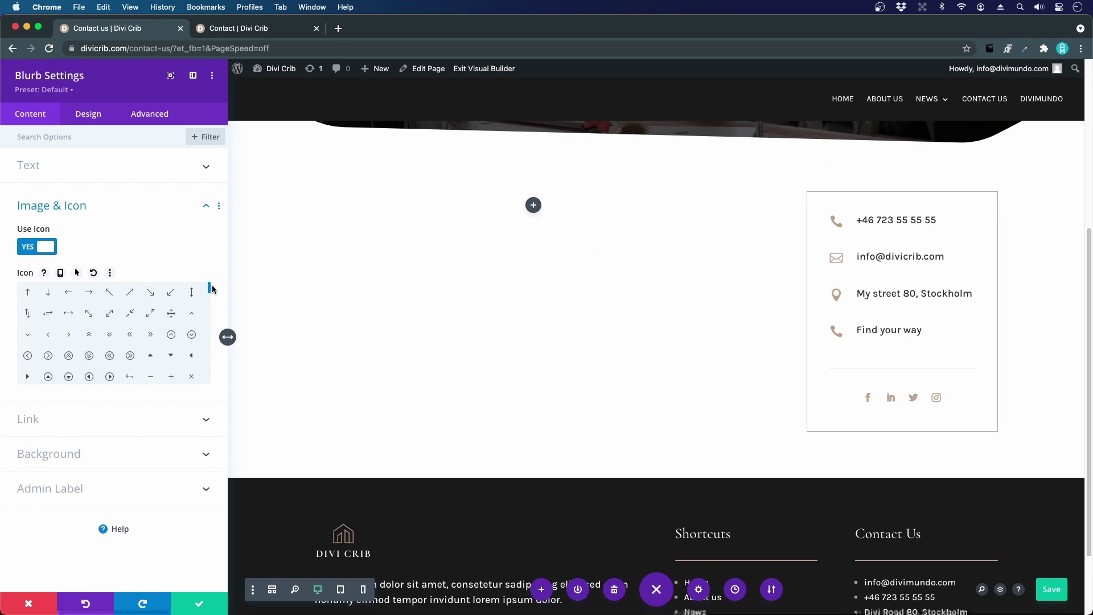
{"action": "left_click_drag", "start_coordinate": [211, 289], "coordinate": [202, 349]}
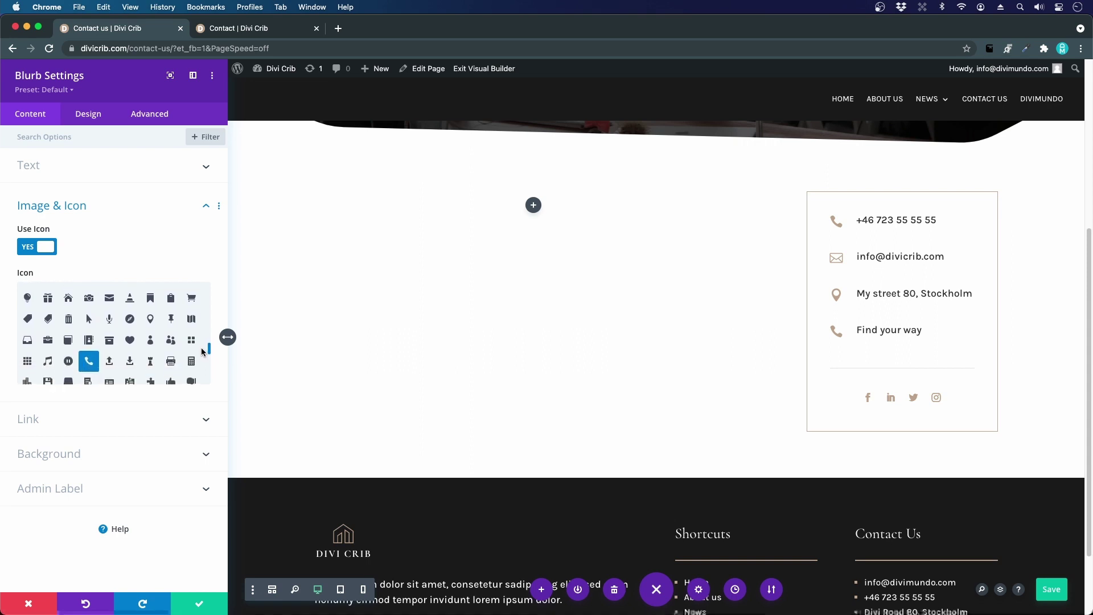
{"action": "left_click", "coordinate": [191, 320]}
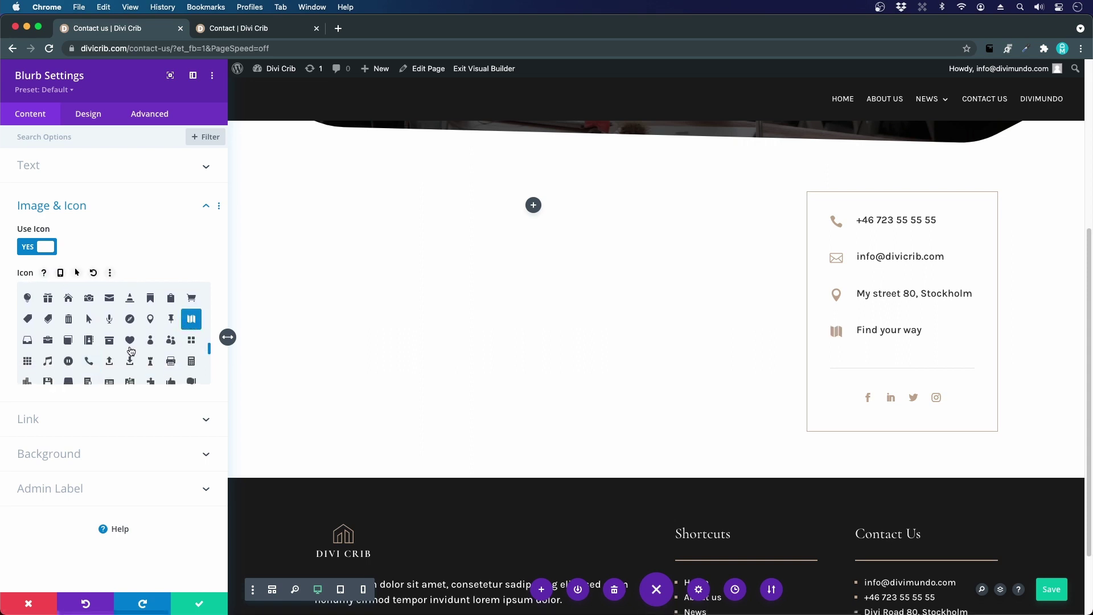
{"action": "left_click", "coordinate": [69, 419]}
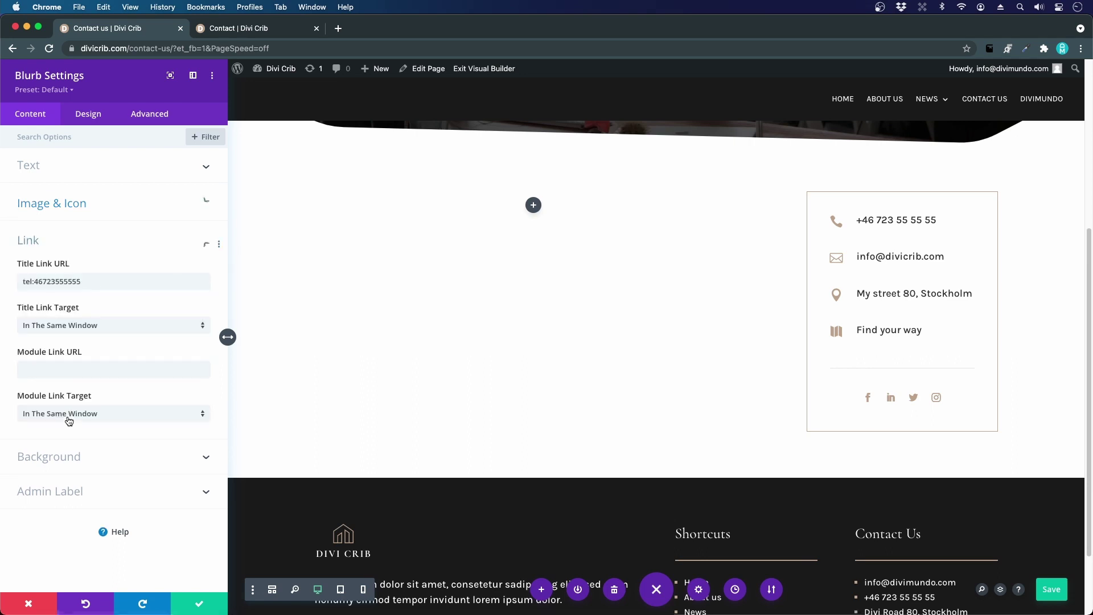
{"action": "triple_click", "coordinate": [59, 283]}
{"action": "type", "text": "#map"}
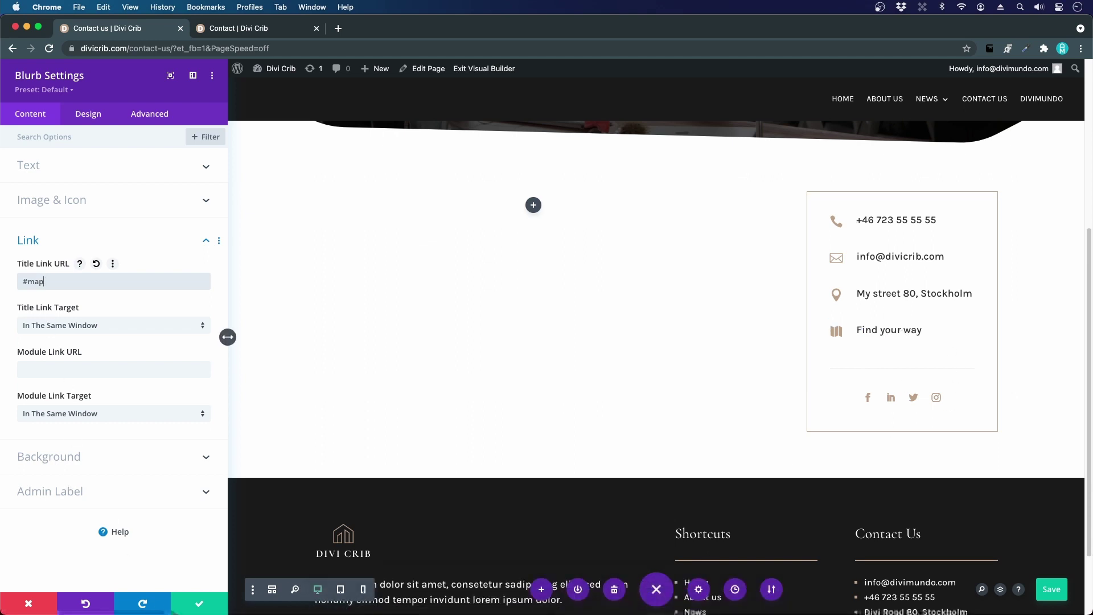
{"action": "left_click", "coordinate": [206, 606]}
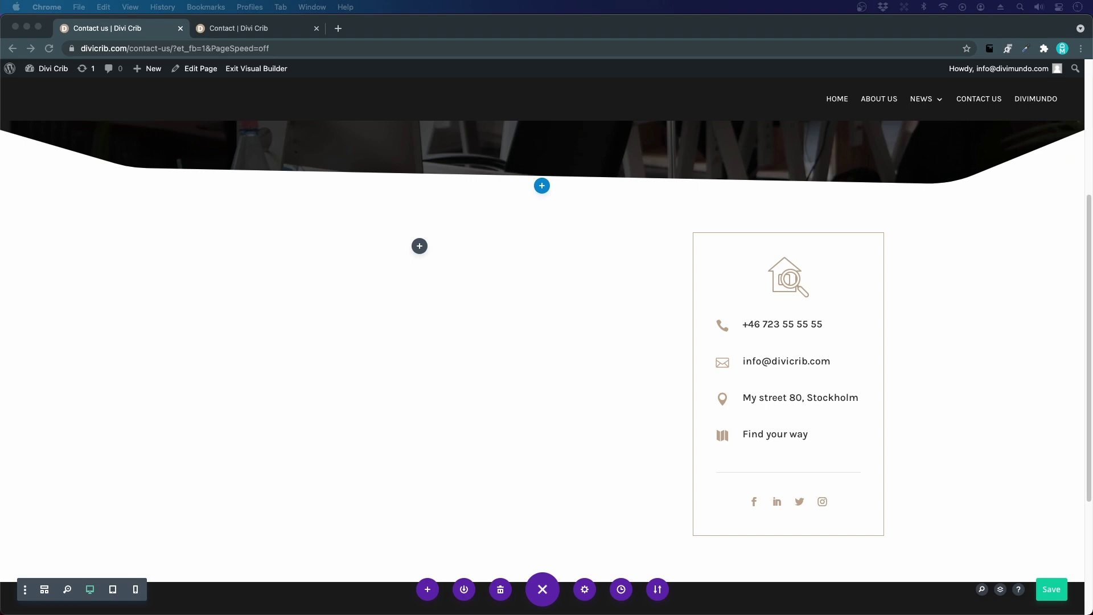
{"action": "left_click", "coordinate": [274, 25]}
{"action": "scroll", "coordinate": [281, 228], "scroll_direction": "down", "scroll_amount": 2}
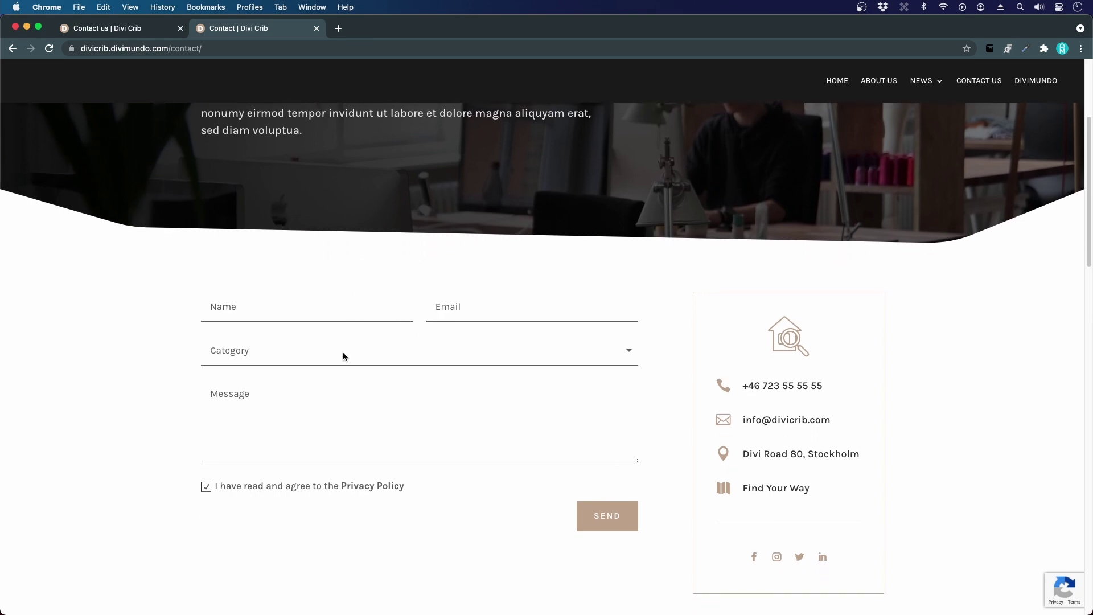
- On the demo contact form, view the Category dropdown's choices without selecting one
{"action": "left_click", "coordinate": [224, 310]}
{"action": "left_click", "coordinate": [625, 357]}
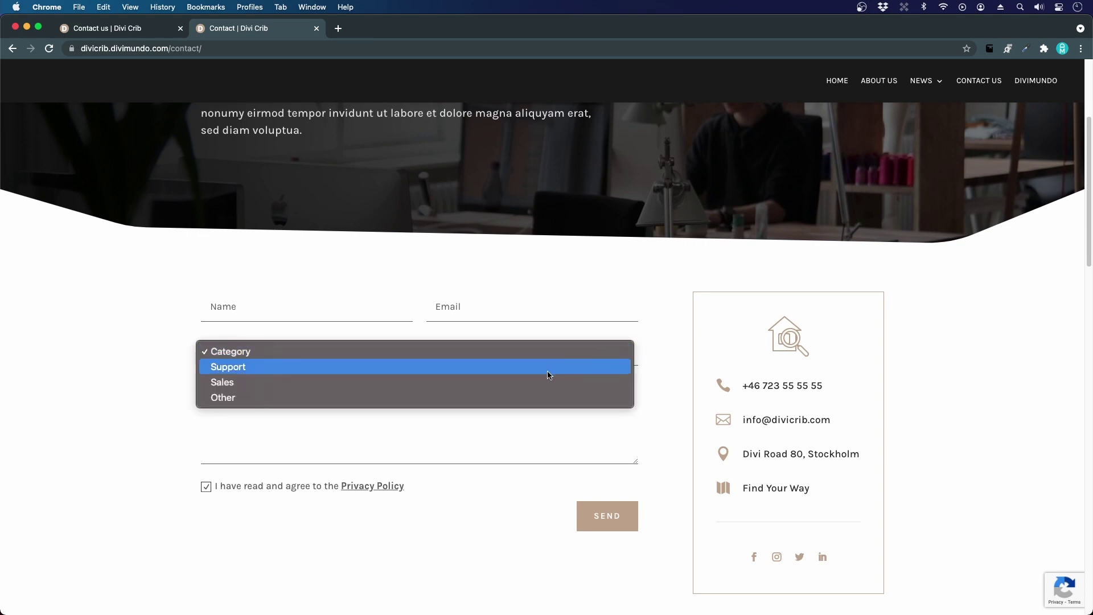
{"action": "left_click", "coordinate": [523, 350]}
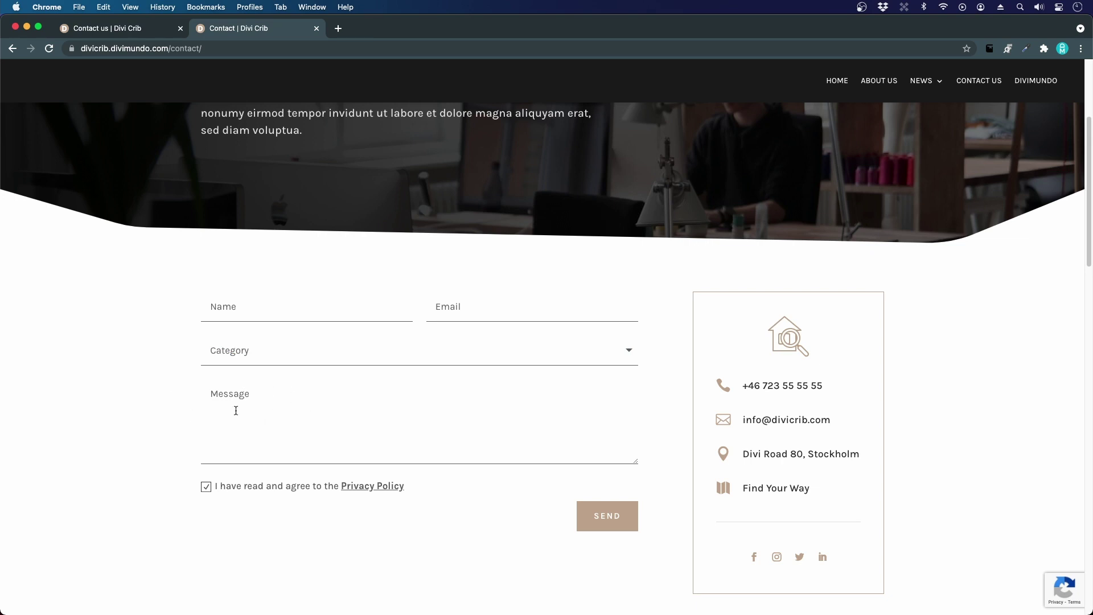
{"action": "scroll", "coordinate": [168, 381], "scroll_direction": "down", "scroll_amount": 3}
- Toggle the privacy consent box, check the Privacy Policy link, and return to the builder
{"action": "left_click", "coordinate": [206, 388]}
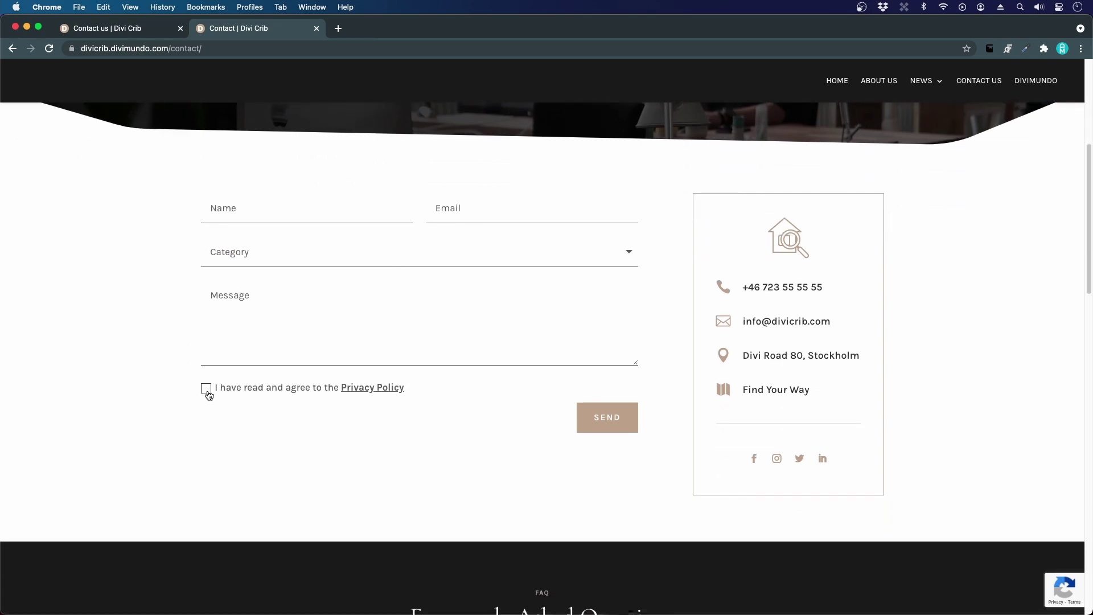
{"action": "left_click", "coordinate": [254, 392]}
{"action": "left_click", "coordinate": [255, 389]}
{"action": "left_click", "coordinate": [358, 390]}
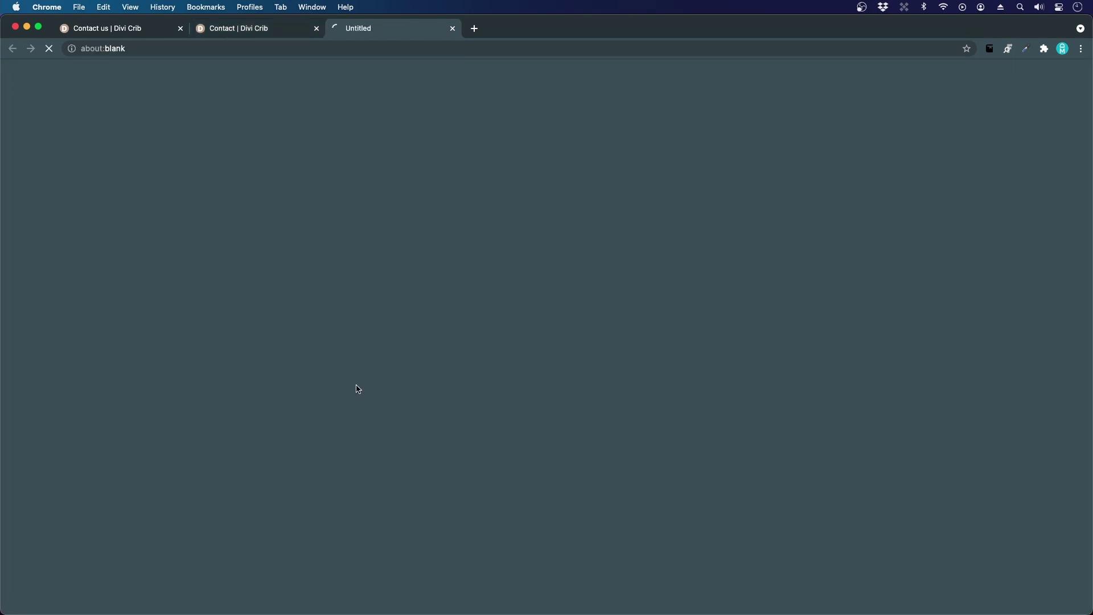
{"action": "left_click", "coordinate": [453, 29]}
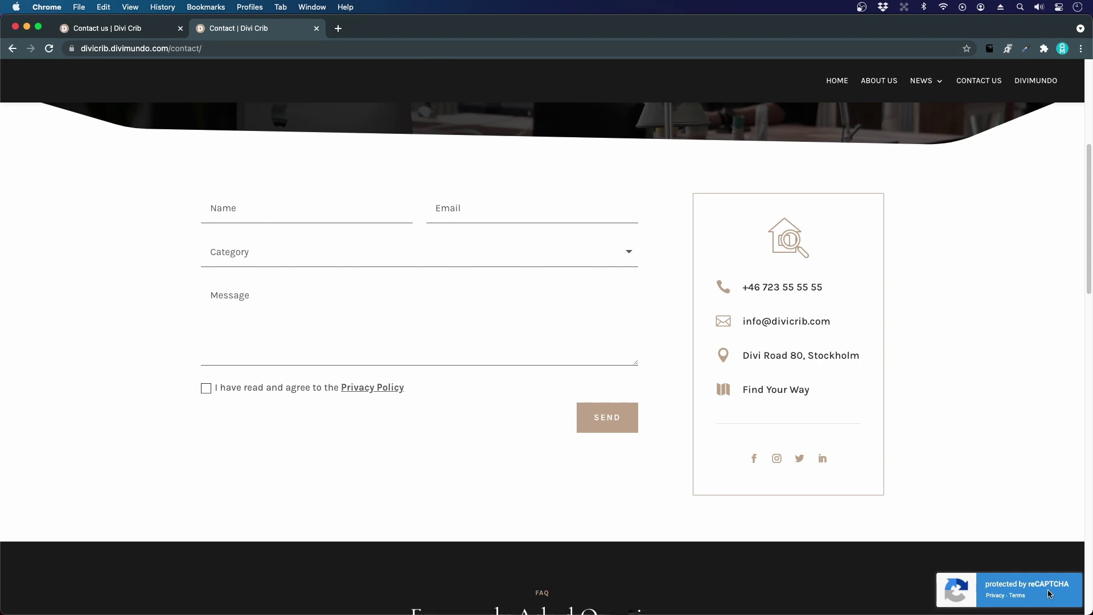
{"action": "left_click", "coordinate": [121, 32]}
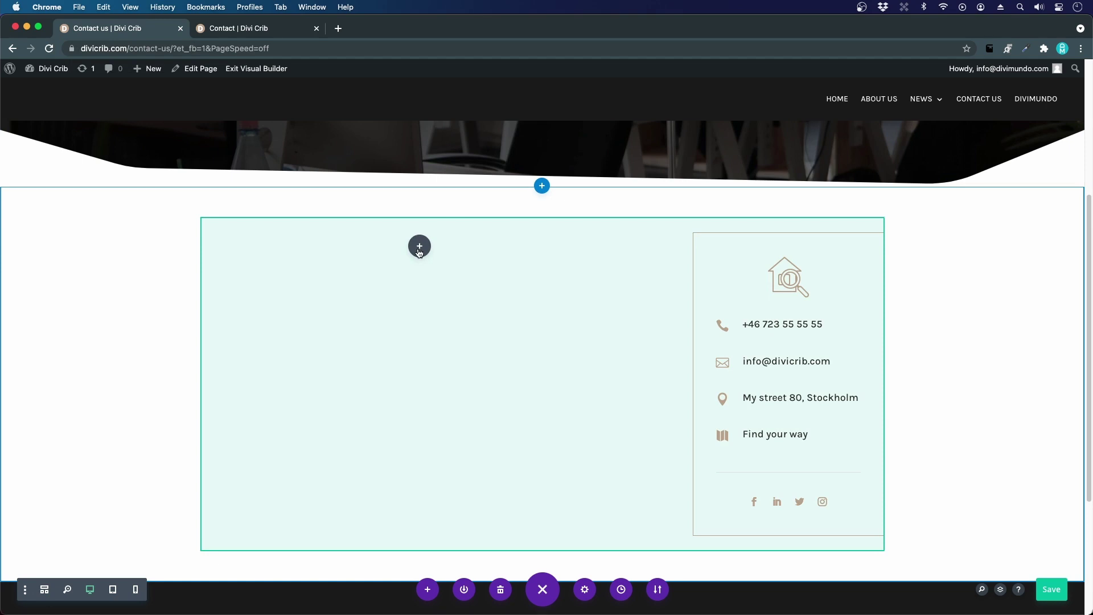
- Insert a Contact Form module into the empty left column by searching 'con'
{"action": "left_click", "coordinate": [420, 248]}
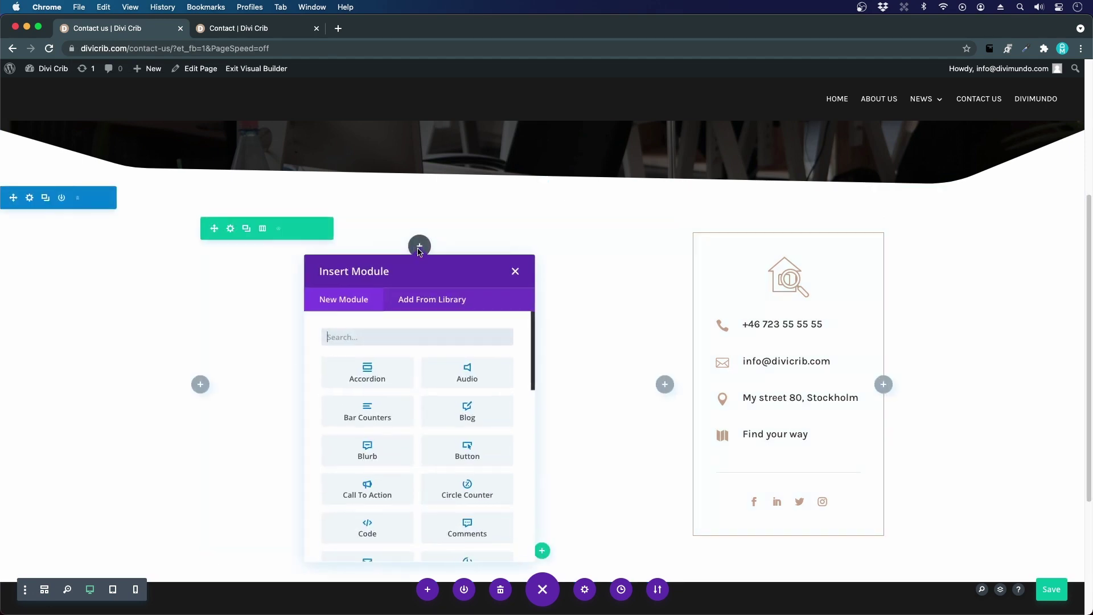
{"action": "type", "text": "contact"}
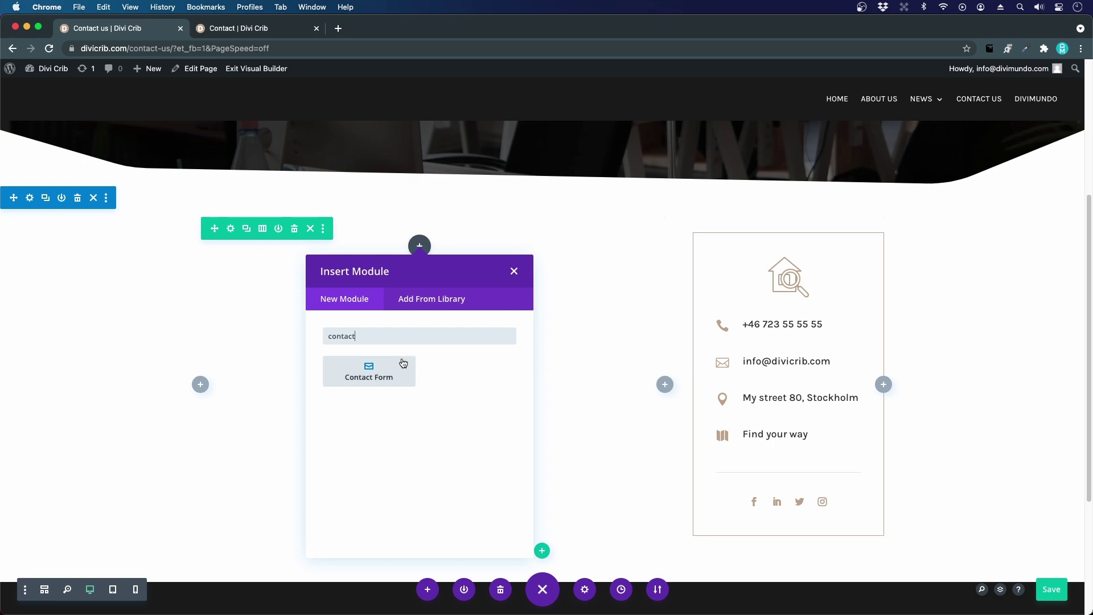
{"action": "left_click", "coordinate": [402, 360]}
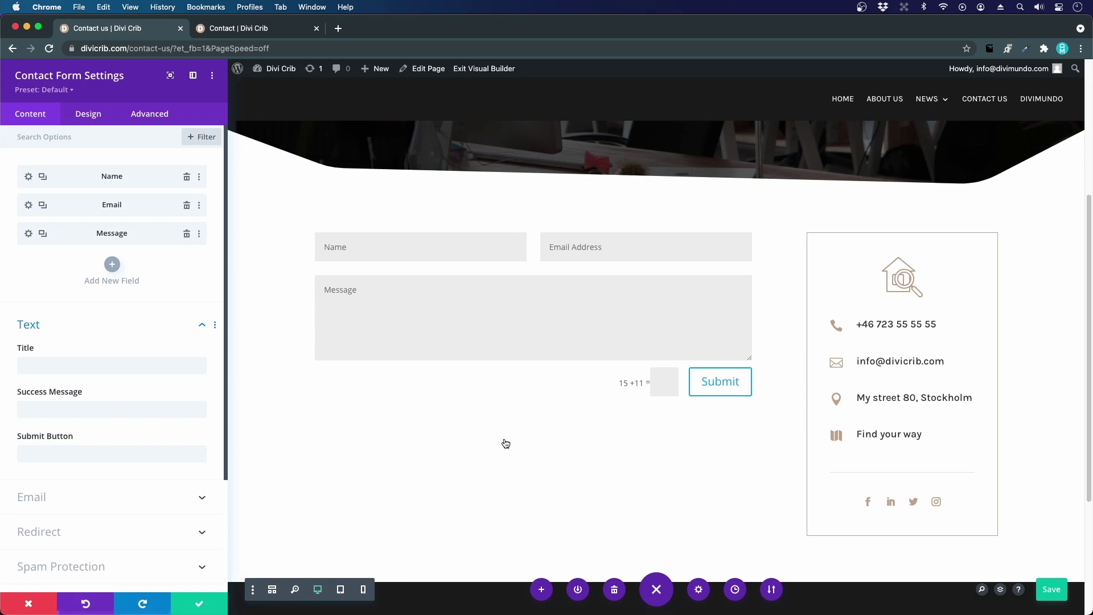
- Add a fourth form field titled 'Category' and expand its Field Options
{"action": "left_click", "coordinate": [112, 265]}
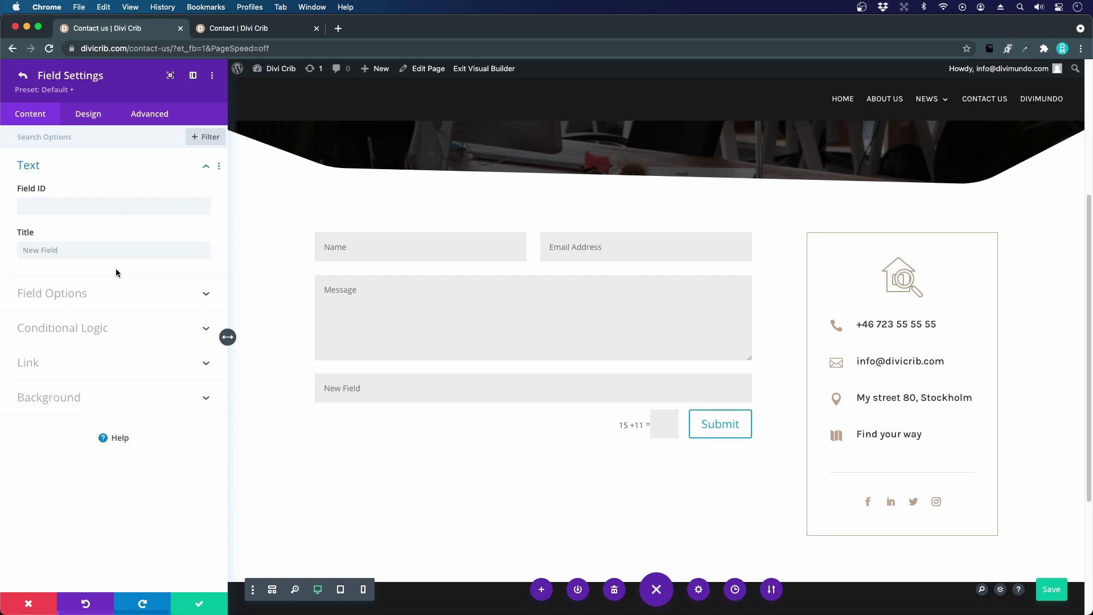
{"action": "left_click", "coordinate": [71, 200]}
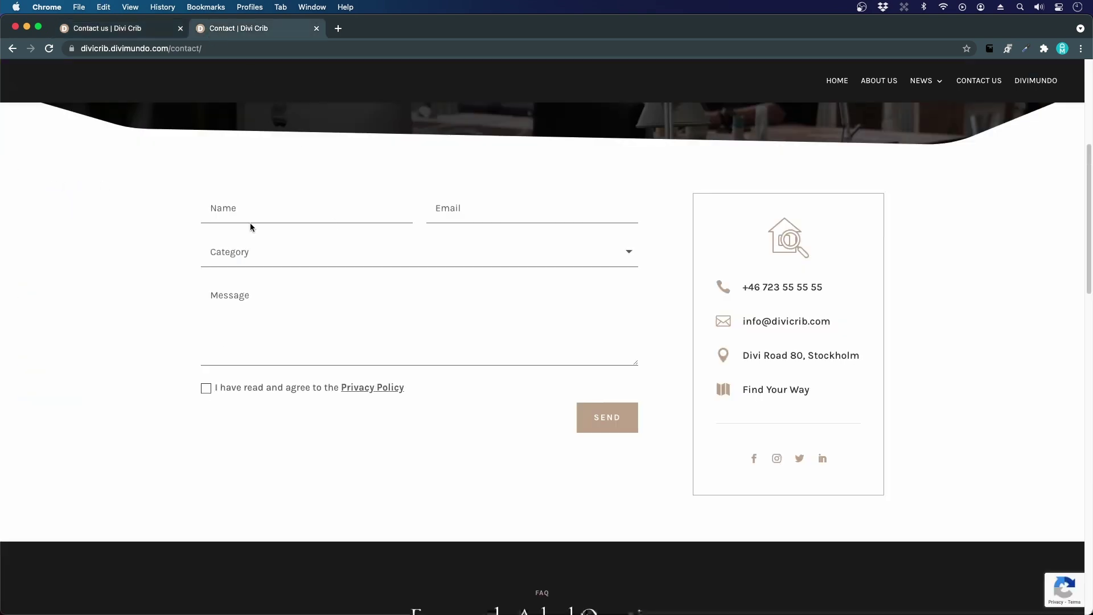
{"action": "left_click", "coordinate": [149, 30]}
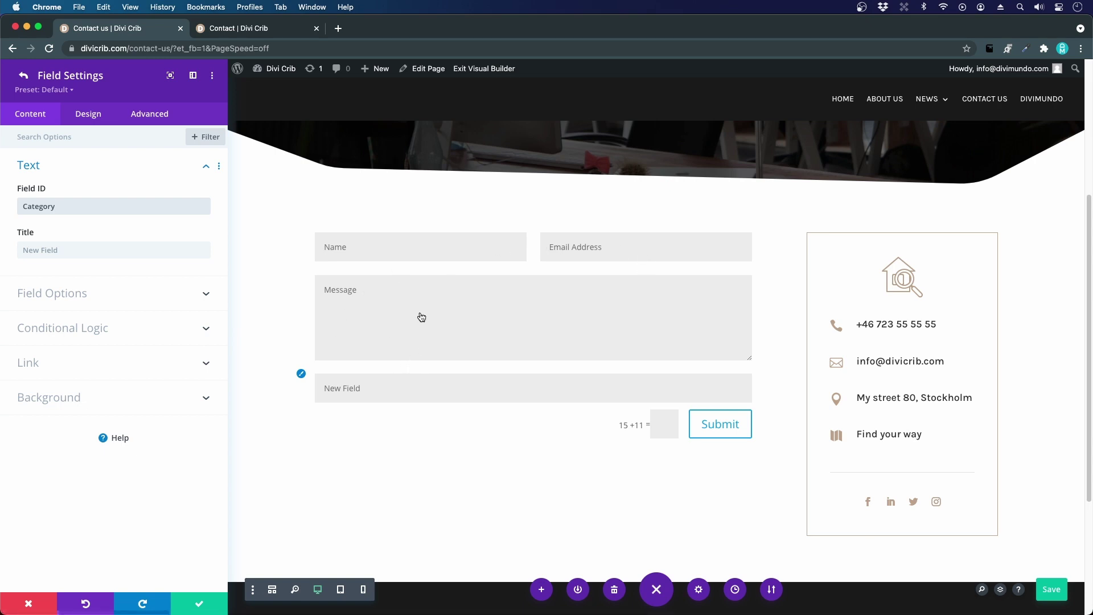
{"action": "left_click", "coordinate": [64, 249]}
{"action": "type", "text": "Category"}
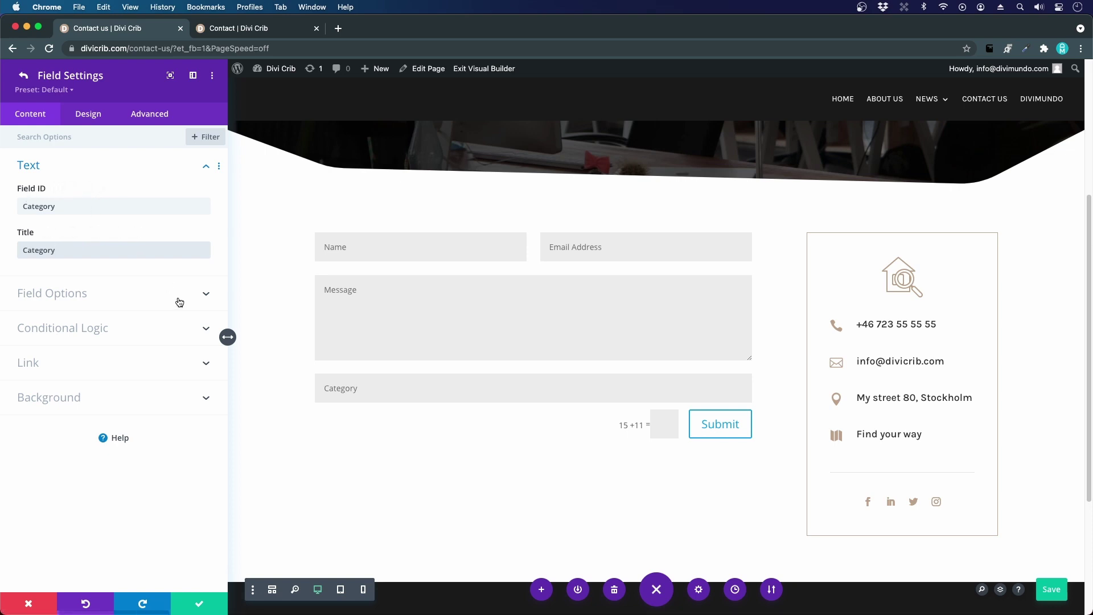
{"action": "left_click", "coordinate": [79, 297]}
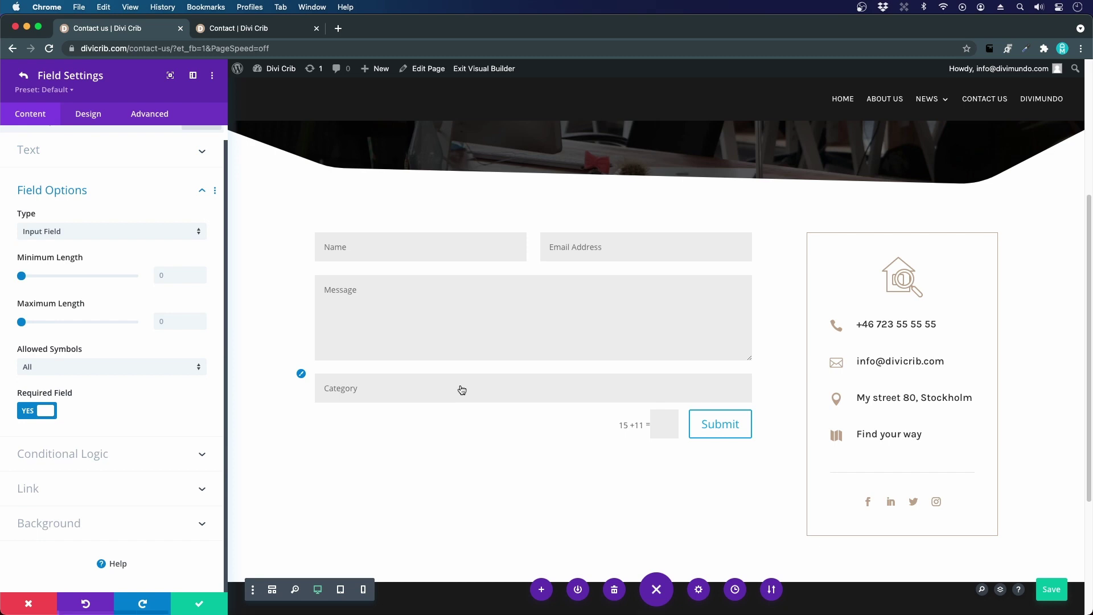
- Make Category a non-required Select Dropdown offering Support, Presale and Other
{"action": "left_click", "coordinate": [61, 233]}
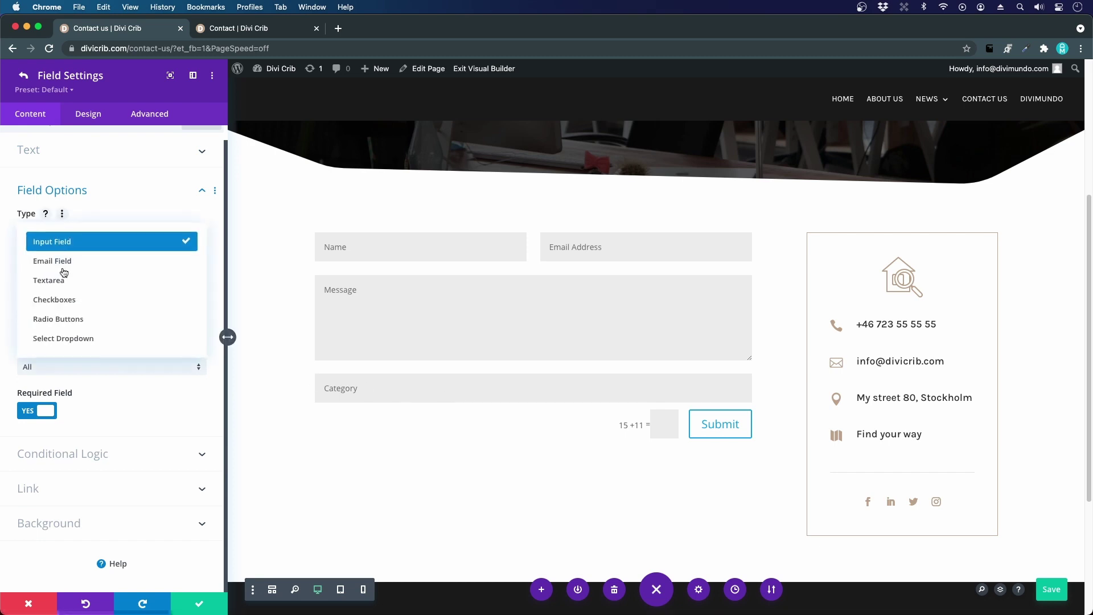
{"action": "left_click", "coordinate": [75, 338]}
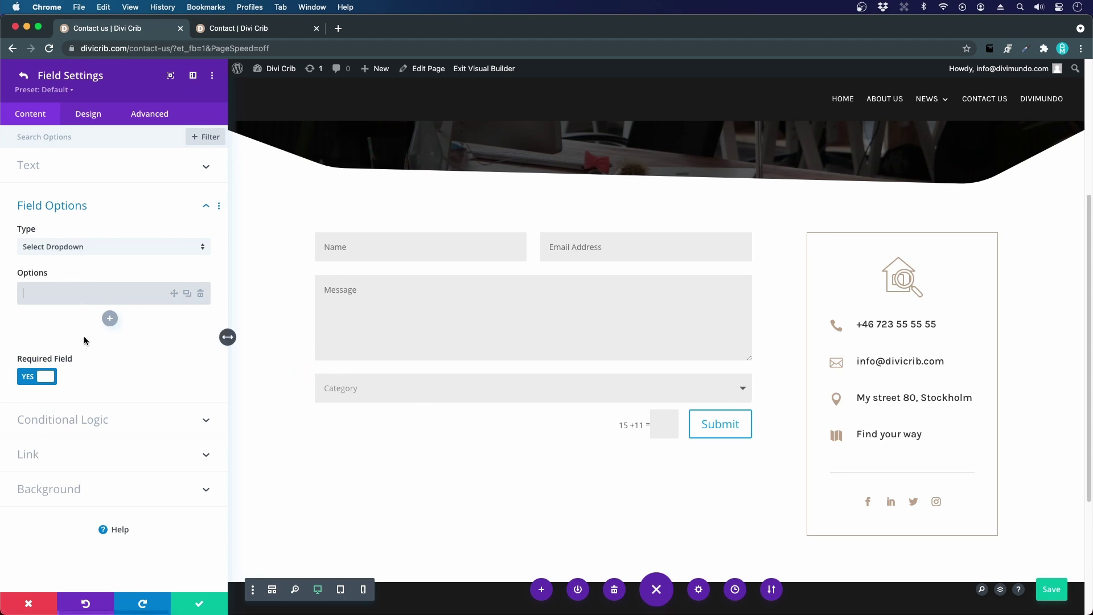
{"action": "type", "text": "Support"}
{"action": "left_click", "coordinate": [110, 318]}
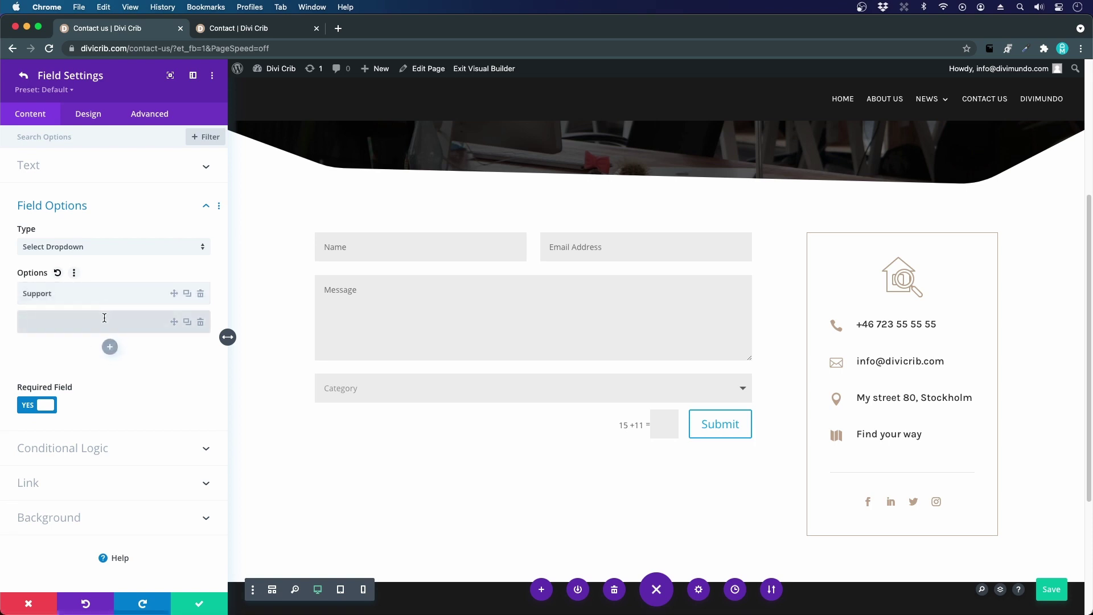
{"action": "type", "text": "Presale"}
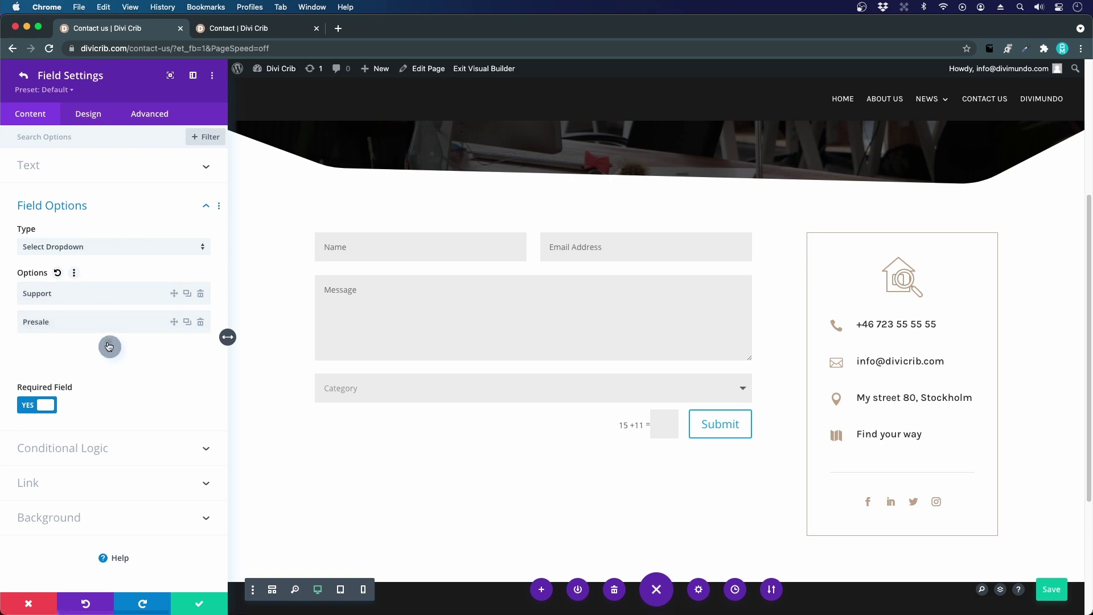
{"action": "left_click", "coordinate": [108, 345]}
{"action": "type", "text": "Other"}
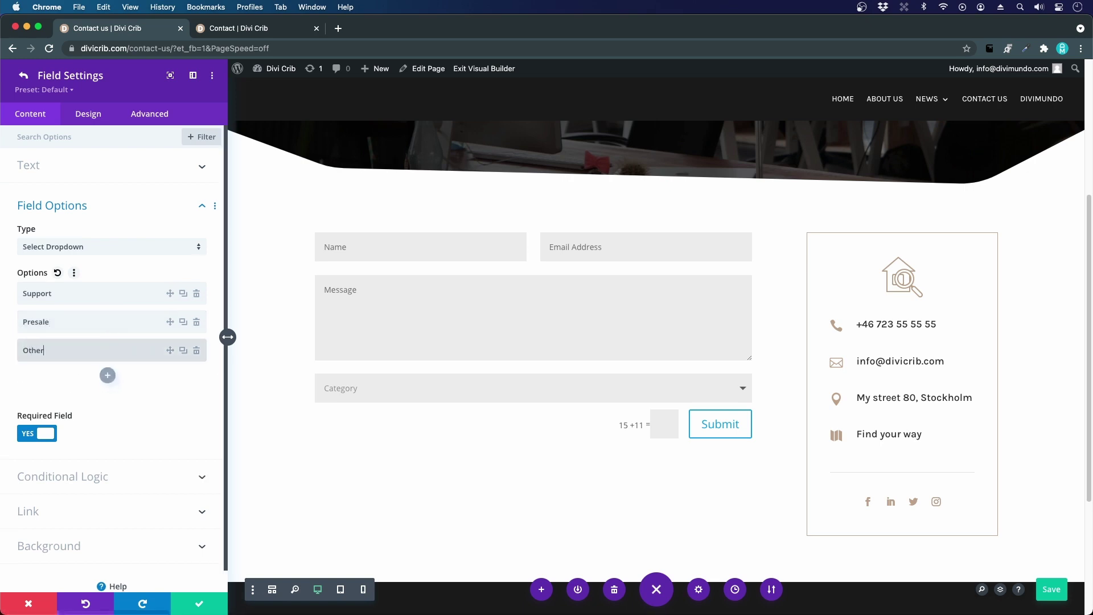
{"action": "left_click", "coordinate": [190, 395]}
{"action": "scroll", "coordinate": [190, 395], "scroll_direction": "down", "scroll_amount": 1}
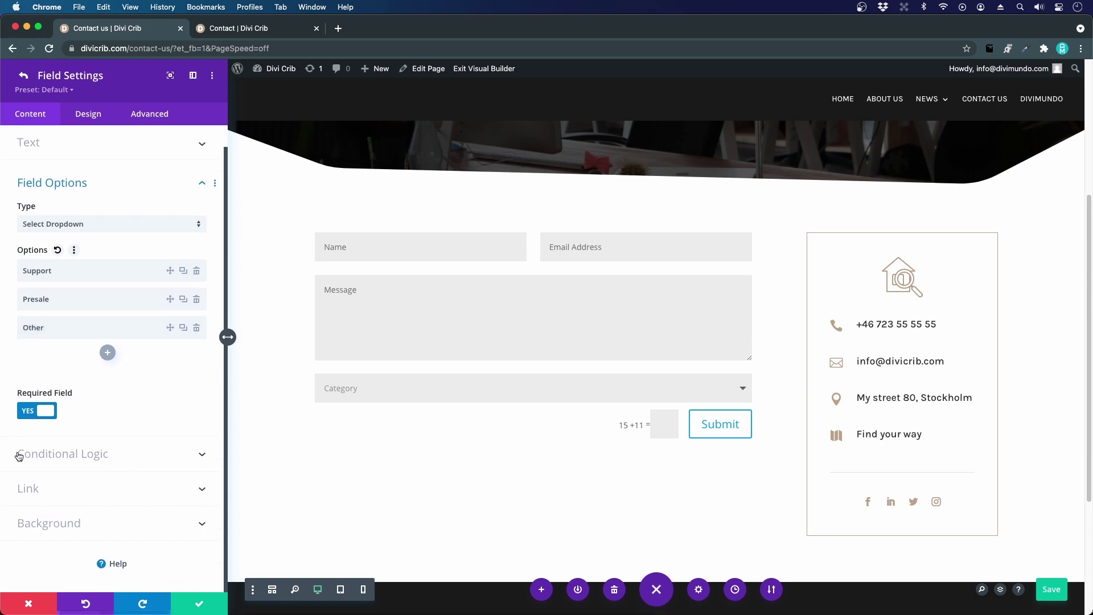
{"action": "left_click", "coordinate": [44, 417]}
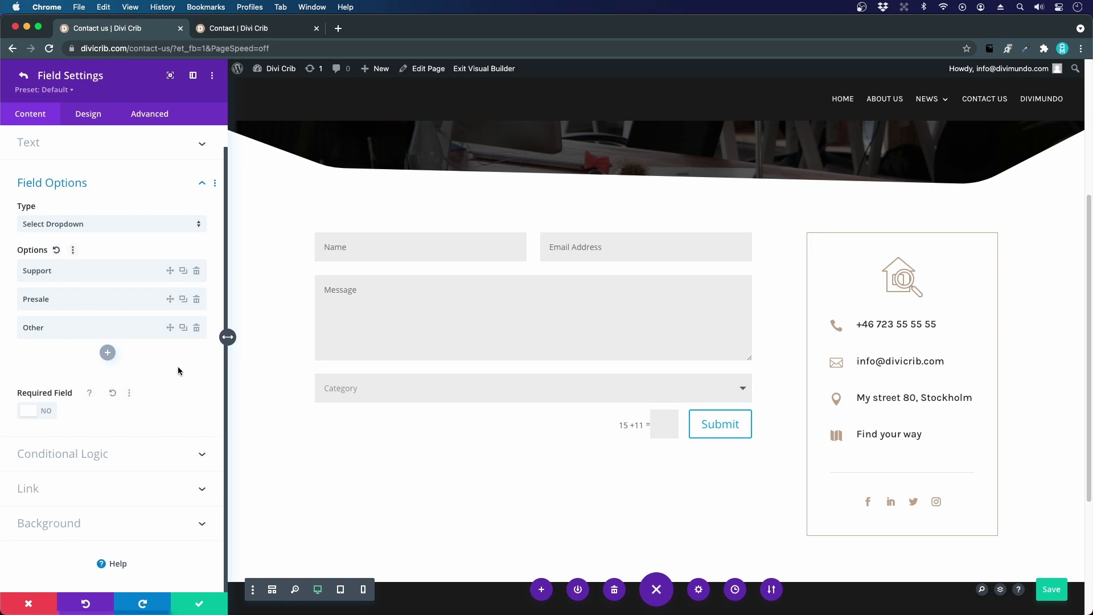
{"action": "left_click", "coordinate": [23, 76]}
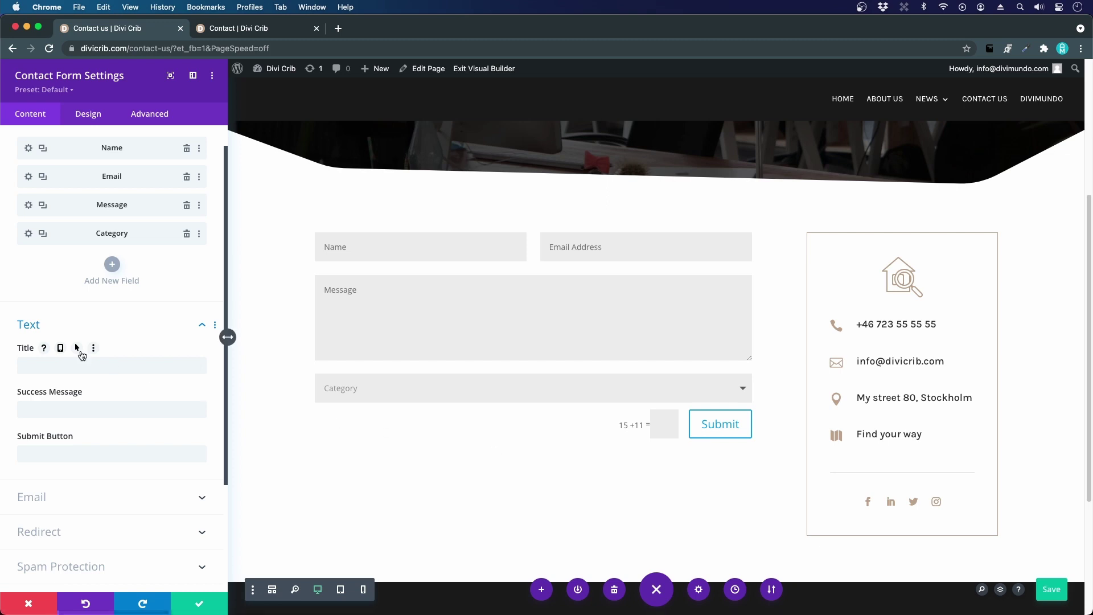
- In the form's Text settings, enter 'Thank you!' as success message and 'Send' as button label
{"action": "scroll", "coordinate": [85, 359], "scroll_direction": "down", "scroll_amount": 3}
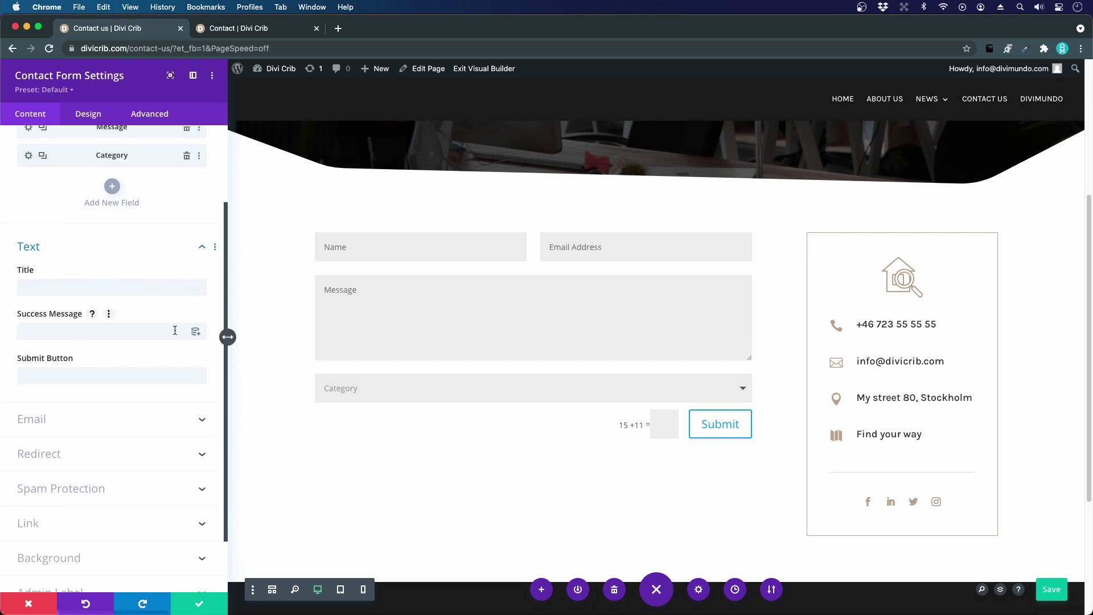
{"action": "left_click", "coordinate": [68, 329]}
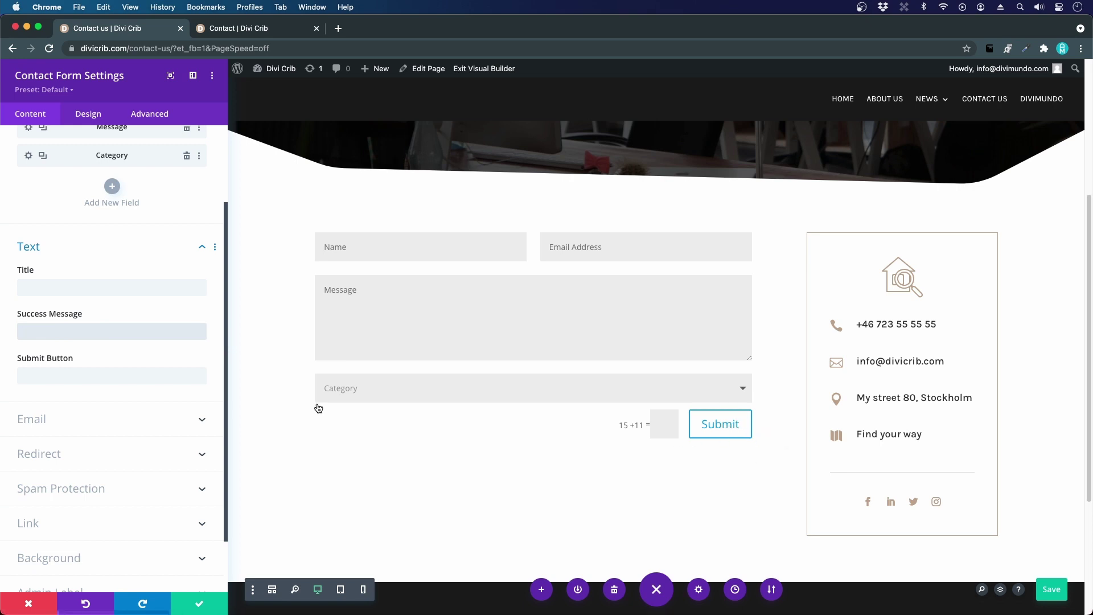
{"action": "type", "text": "Thank you!"}
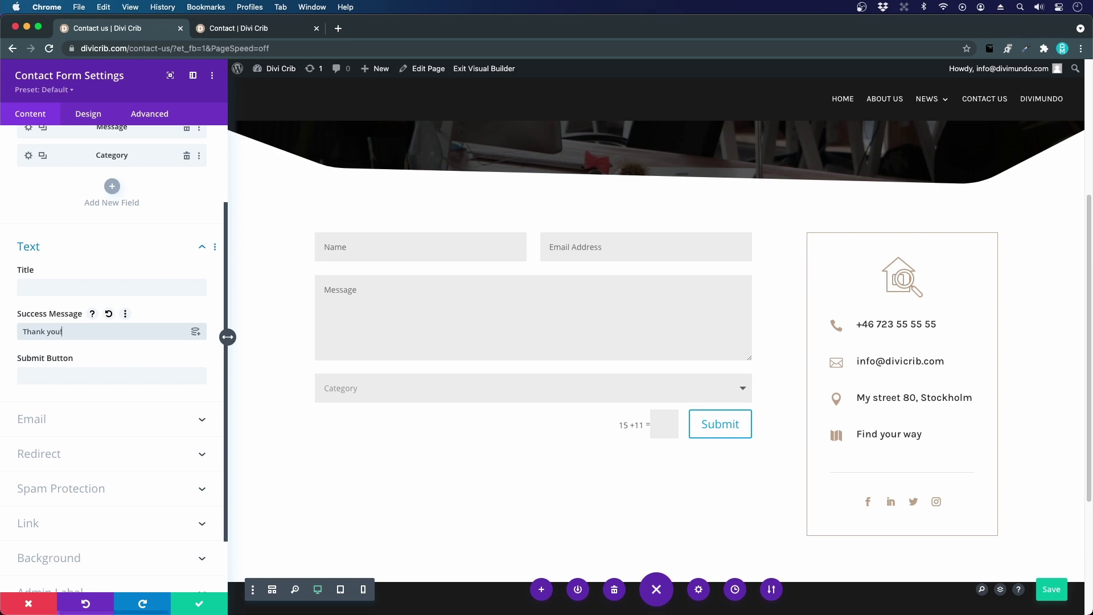
{"action": "left_click", "coordinate": [90, 376]}
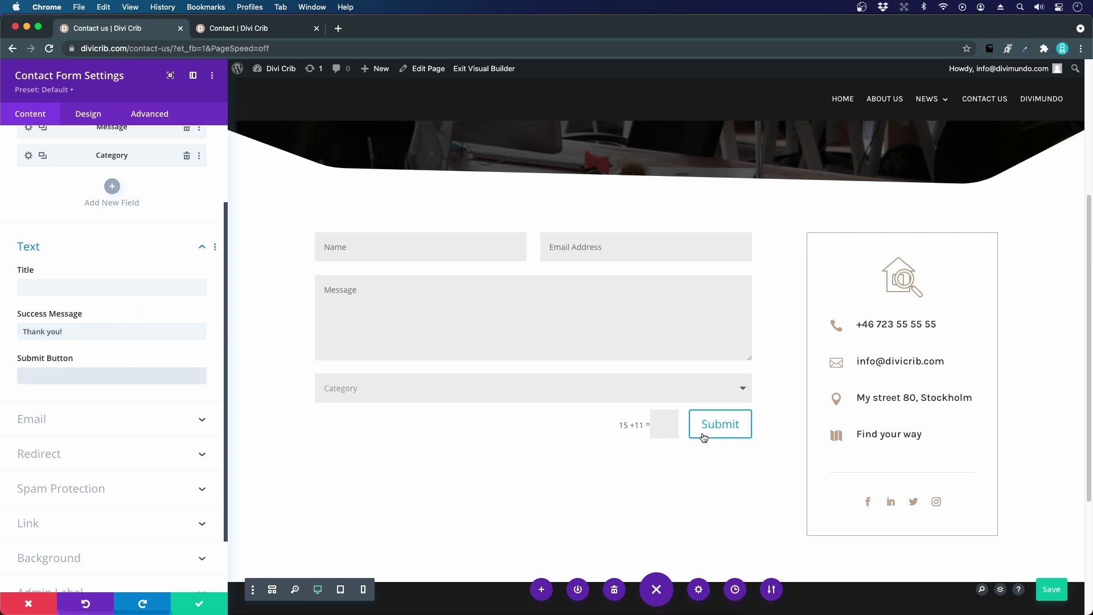
{"action": "type", "text": "Send"}
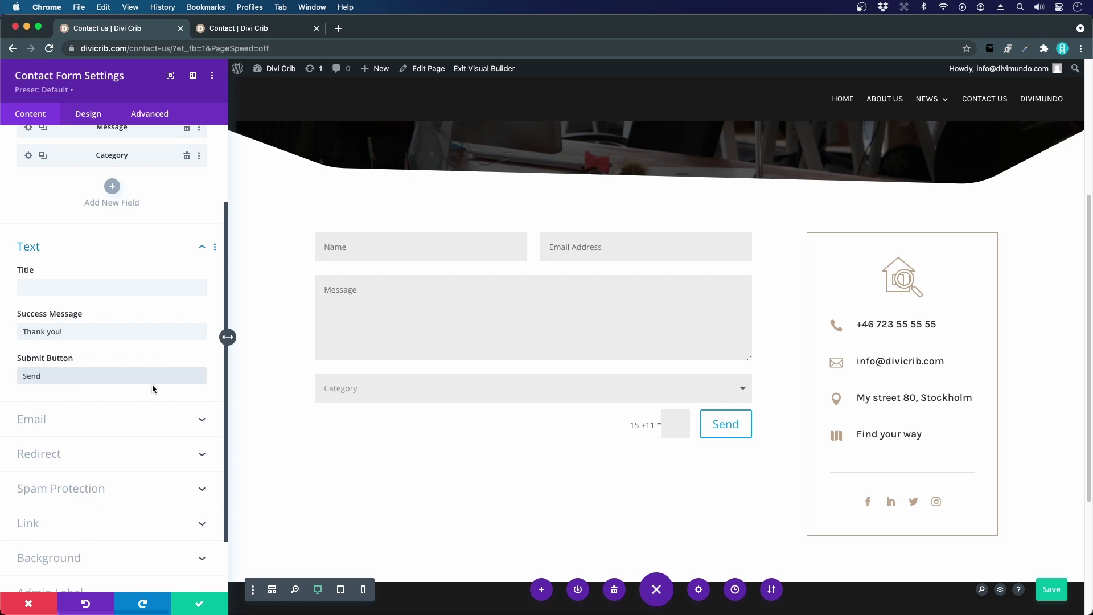
{"action": "scroll", "coordinate": [80, 375], "scroll_direction": "down", "scroll_amount": 1}
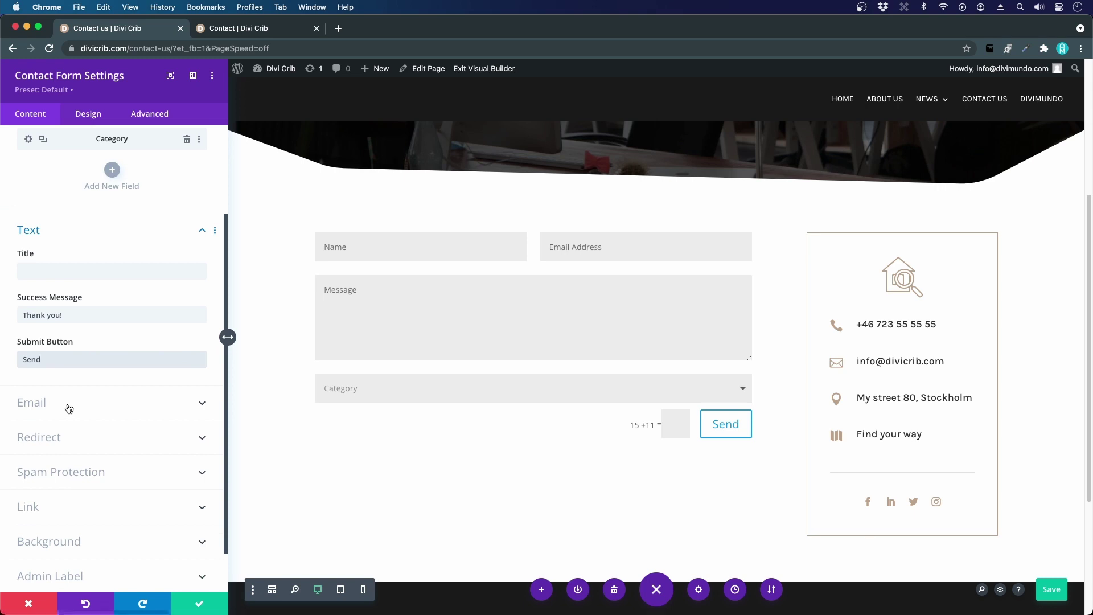
- Expand the Redirect section and switch Enable Redirect URL to YES, then back to NO
{"action": "left_click", "coordinate": [45, 433]}
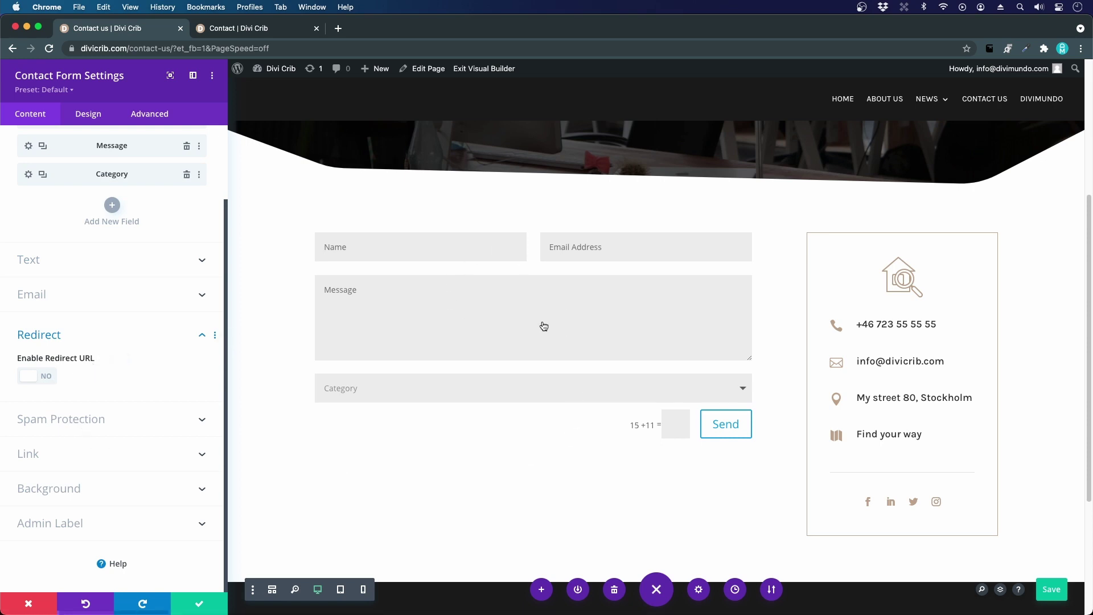
{"action": "left_click", "coordinate": [40, 376]}
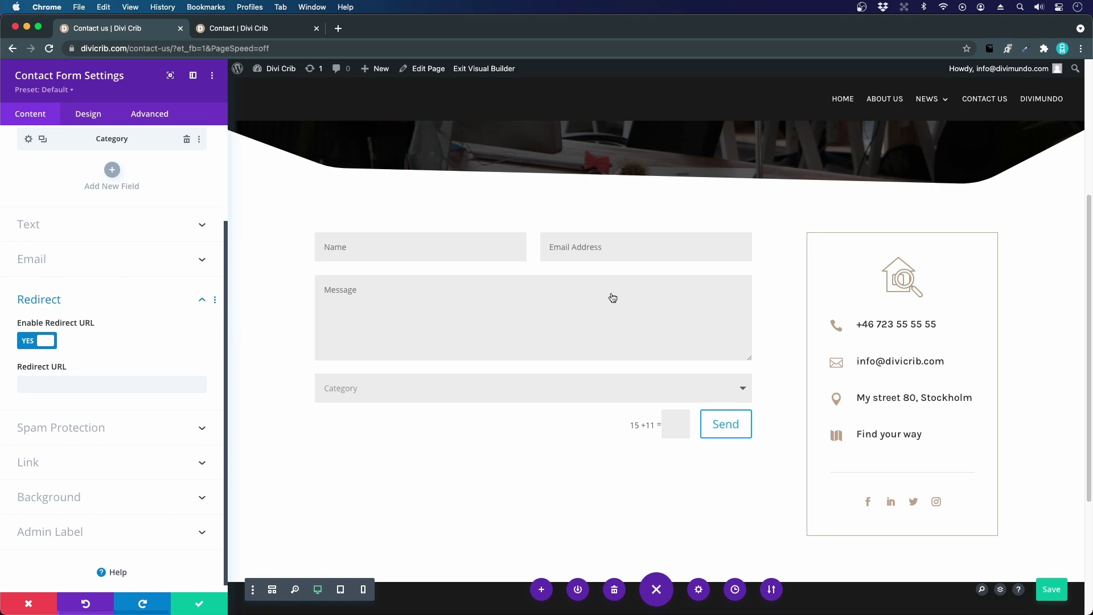
{"action": "left_click", "coordinate": [47, 340]}
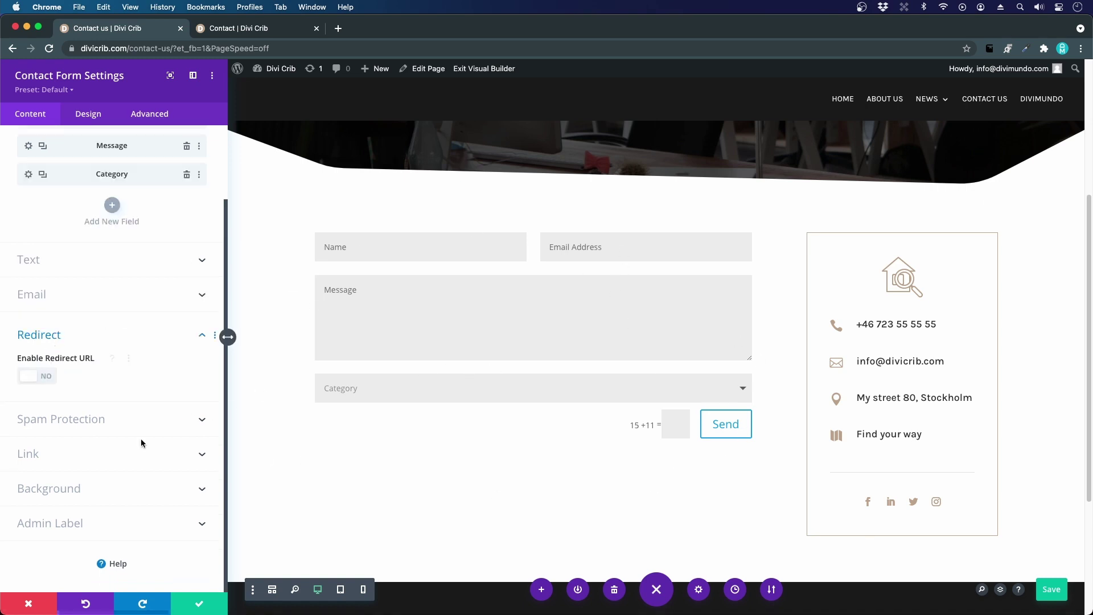
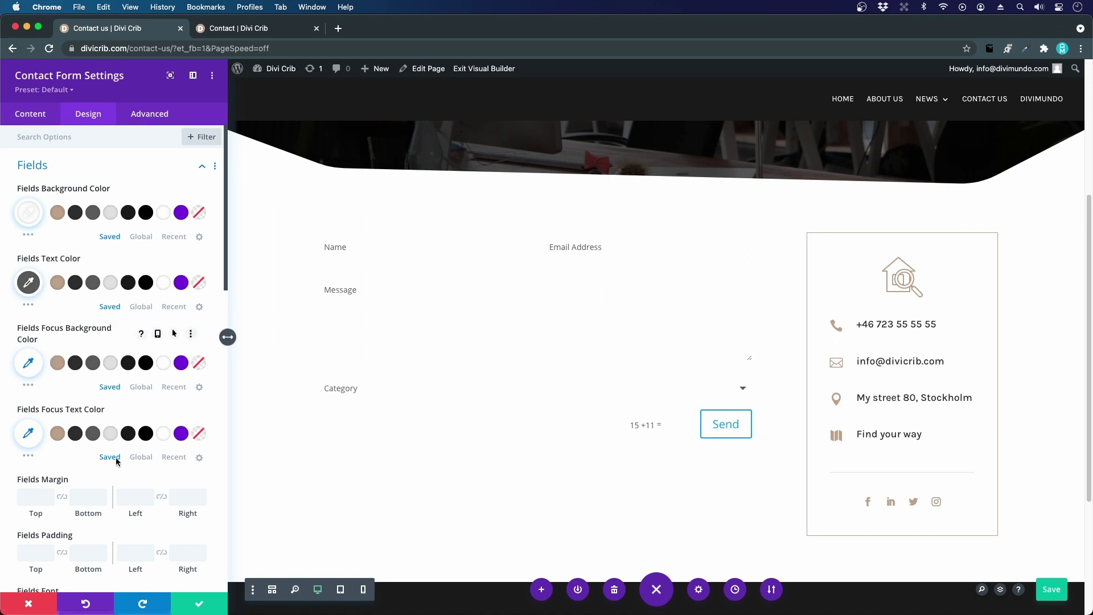
- Set the fields' Focus Text Color to #333333 and the Fields Font to Karla
{"action": "scroll", "coordinate": [87, 458], "scroll_direction": "down", "scroll_amount": 2}
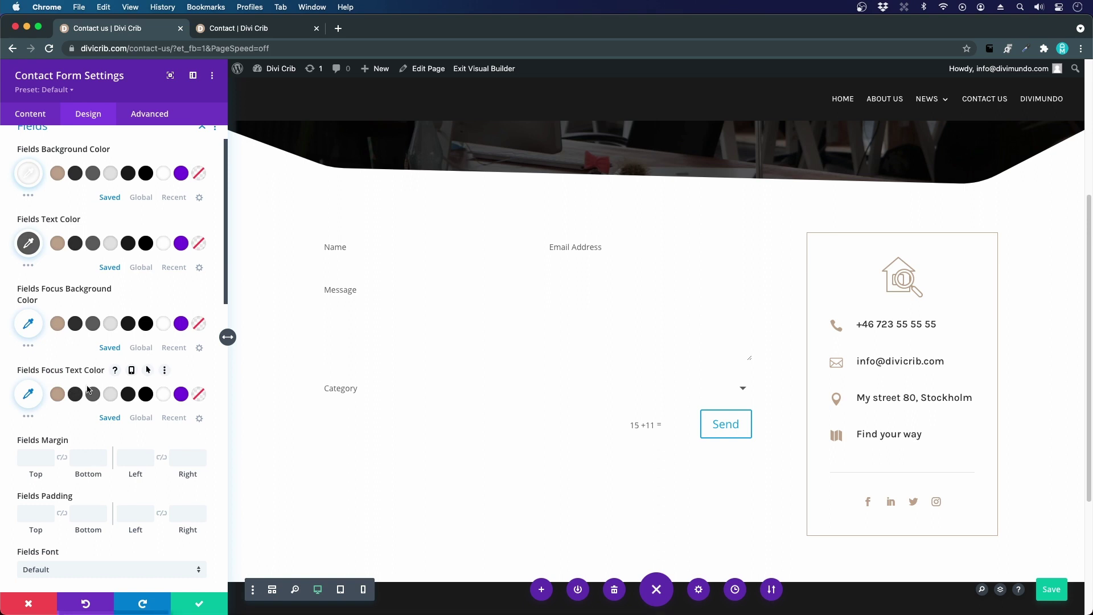
{"action": "left_click", "coordinate": [76, 395]}
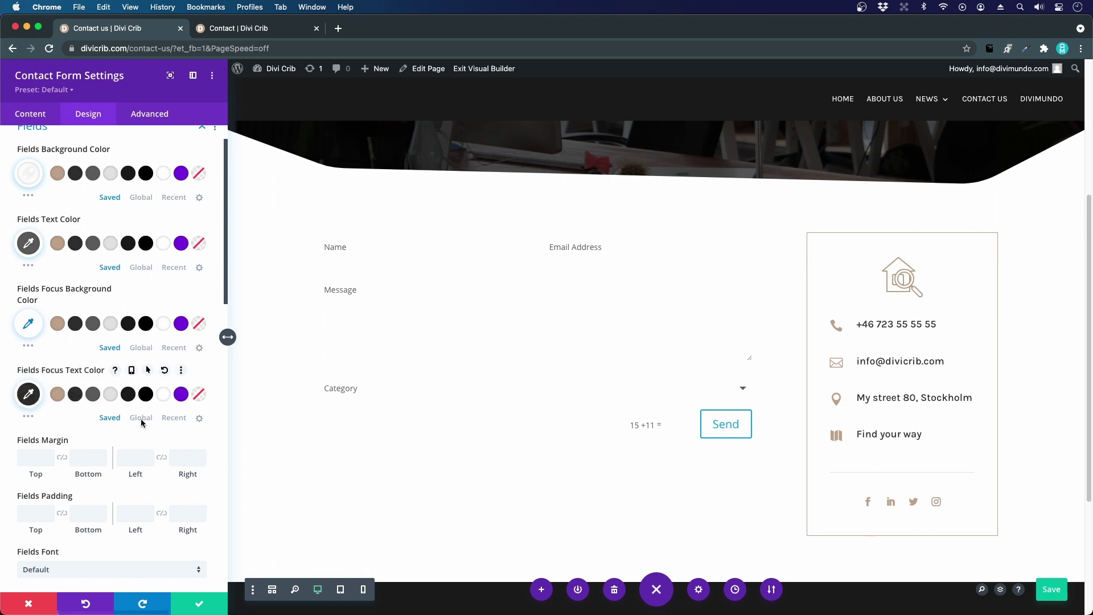
{"action": "scroll", "coordinate": [136, 411], "scroll_direction": "down", "scroll_amount": 4}
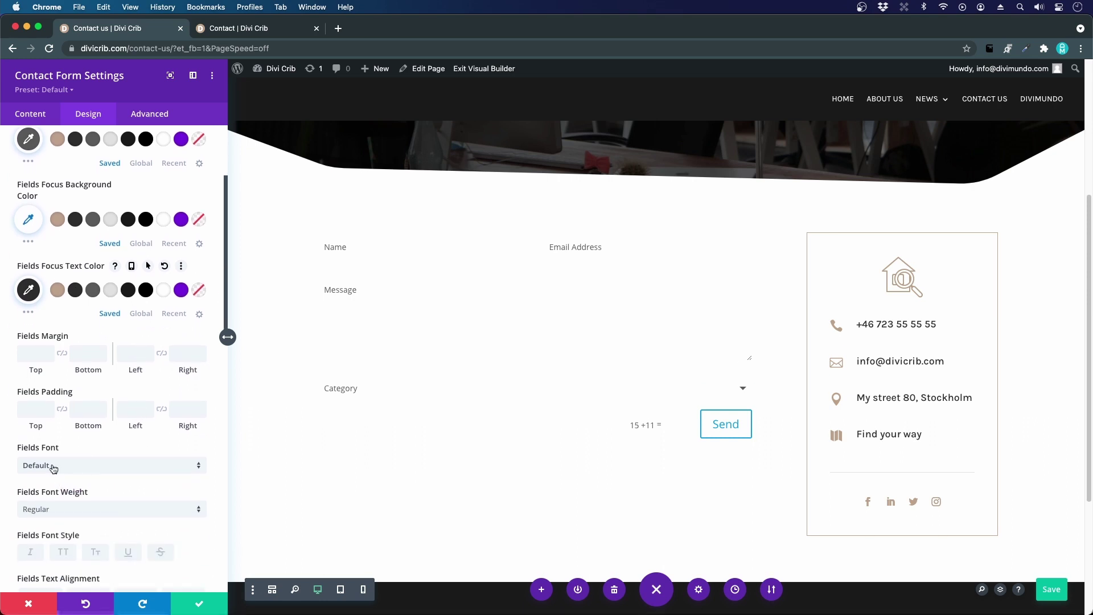
{"action": "scroll", "coordinate": [53, 469], "scroll_direction": "down", "scroll_amount": 4}
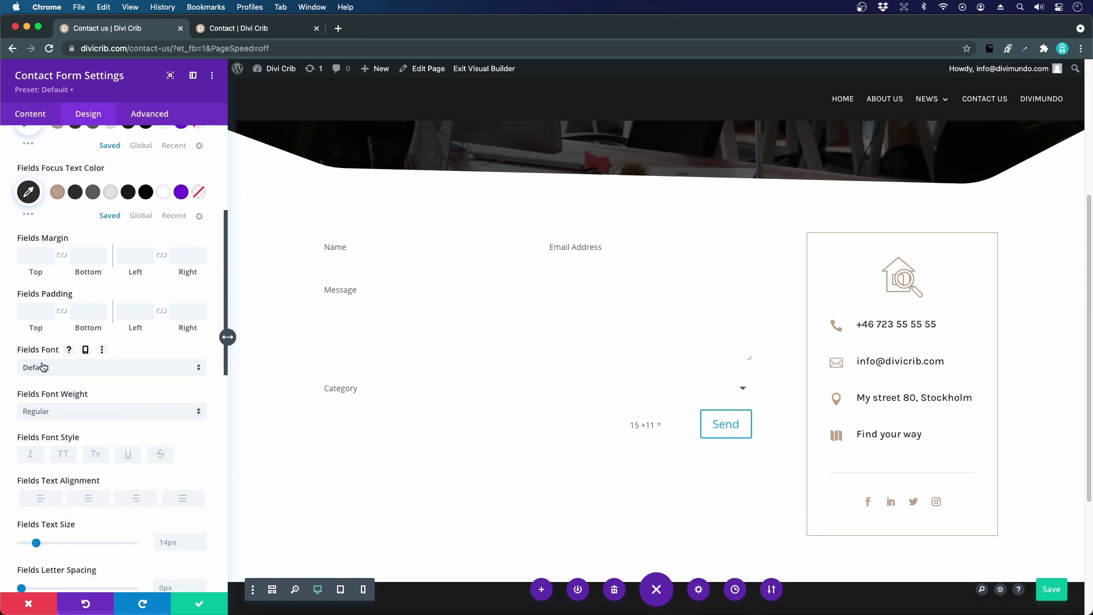
{"action": "left_click", "coordinate": [43, 367]}
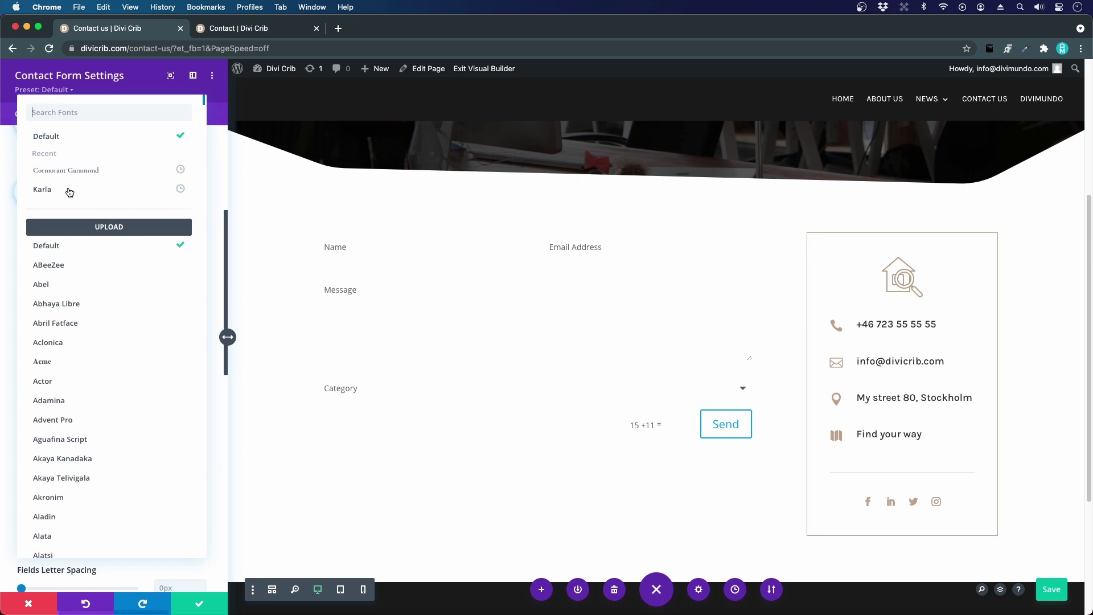
{"action": "left_click", "coordinate": [70, 191]}
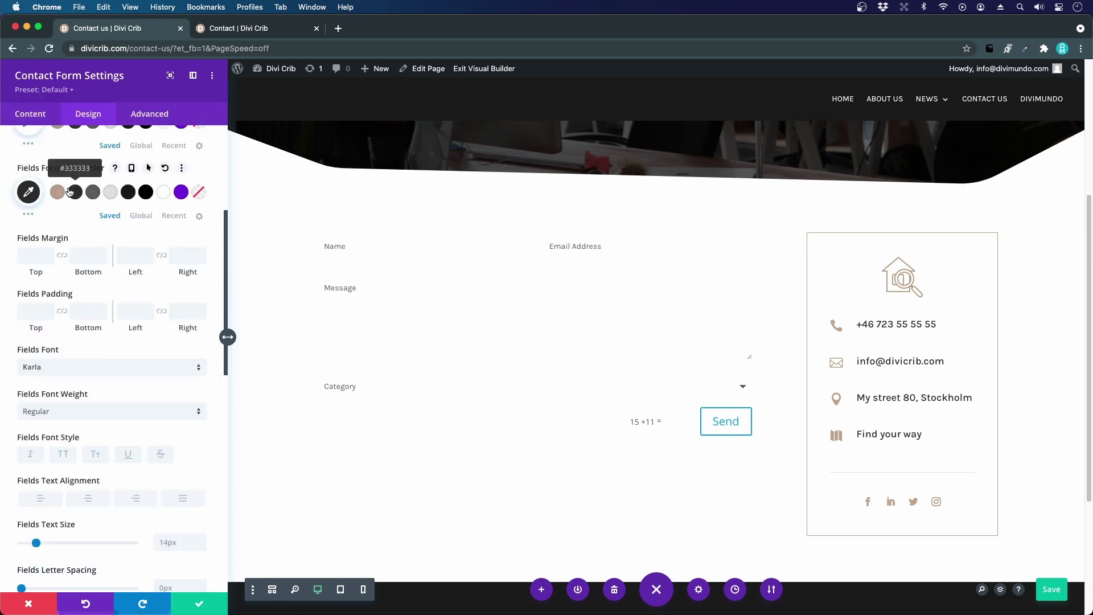
- Set the Fields Text Size to 17px, checking it against the reference contact page
{"action": "scroll", "coordinate": [118, 410], "scroll_direction": "down", "scroll_amount": 3}
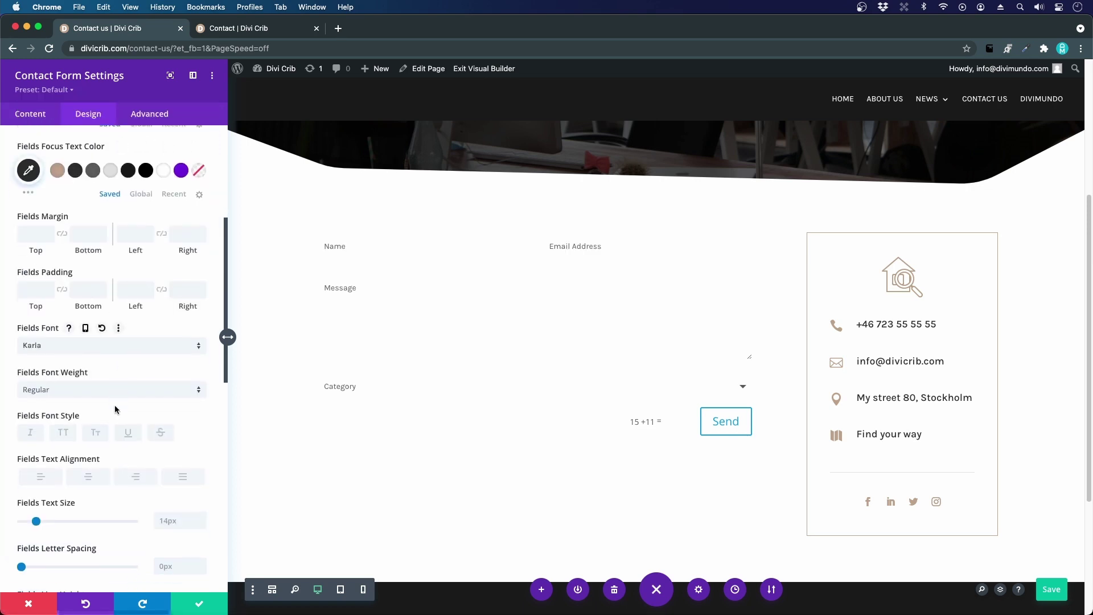
{"action": "left_click", "coordinate": [244, 36]}
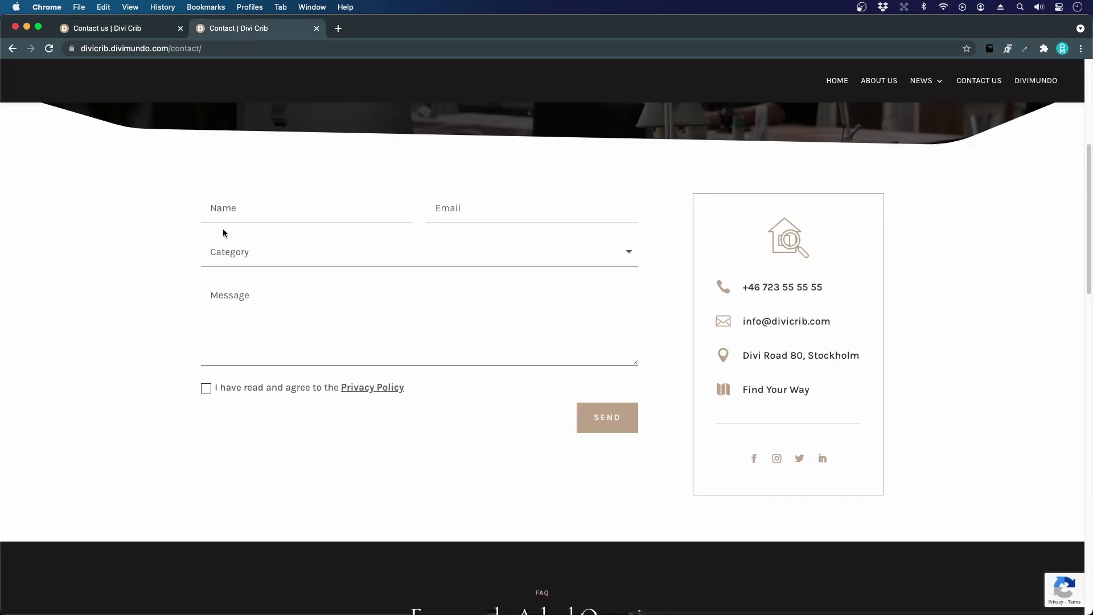
{"action": "left_click", "coordinate": [153, 34]}
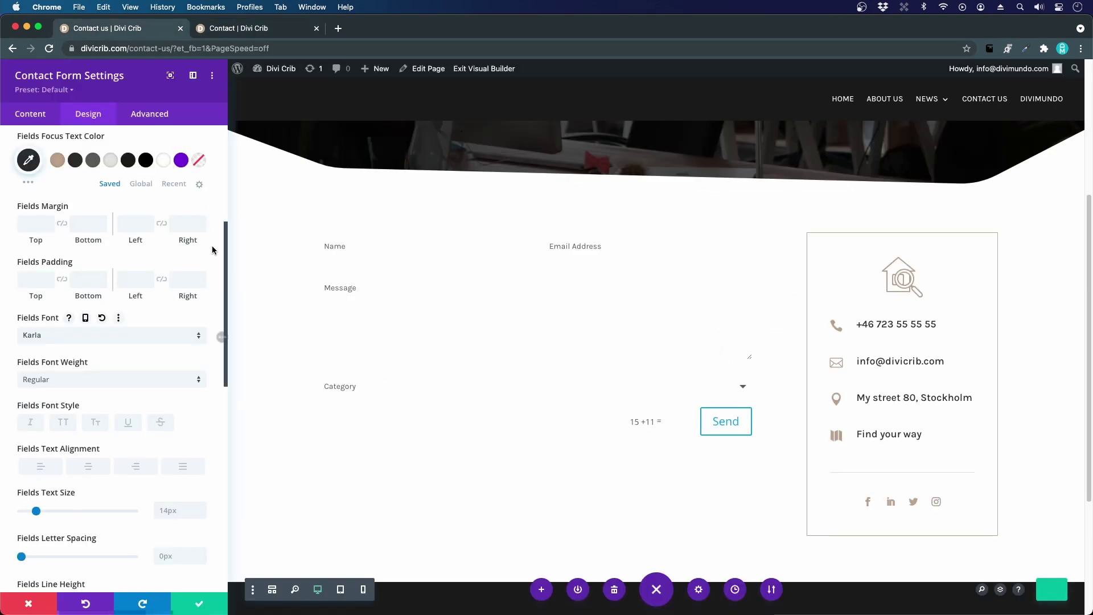
{"action": "scroll", "coordinate": [130, 342], "scroll_direction": "down", "scroll_amount": 3}
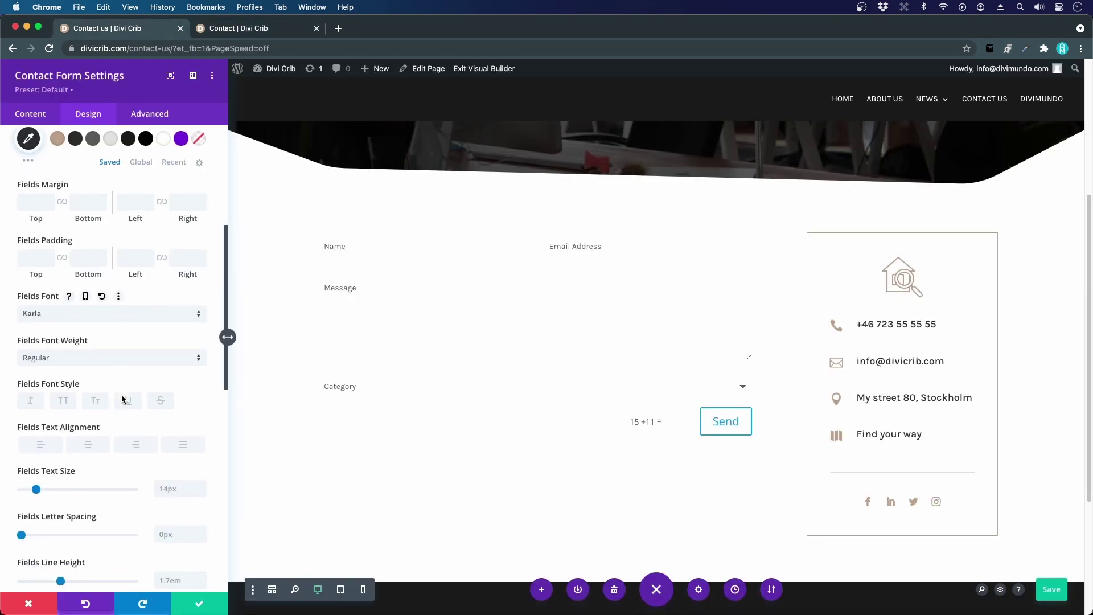
{"action": "left_click", "coordinate": [201, 413]}
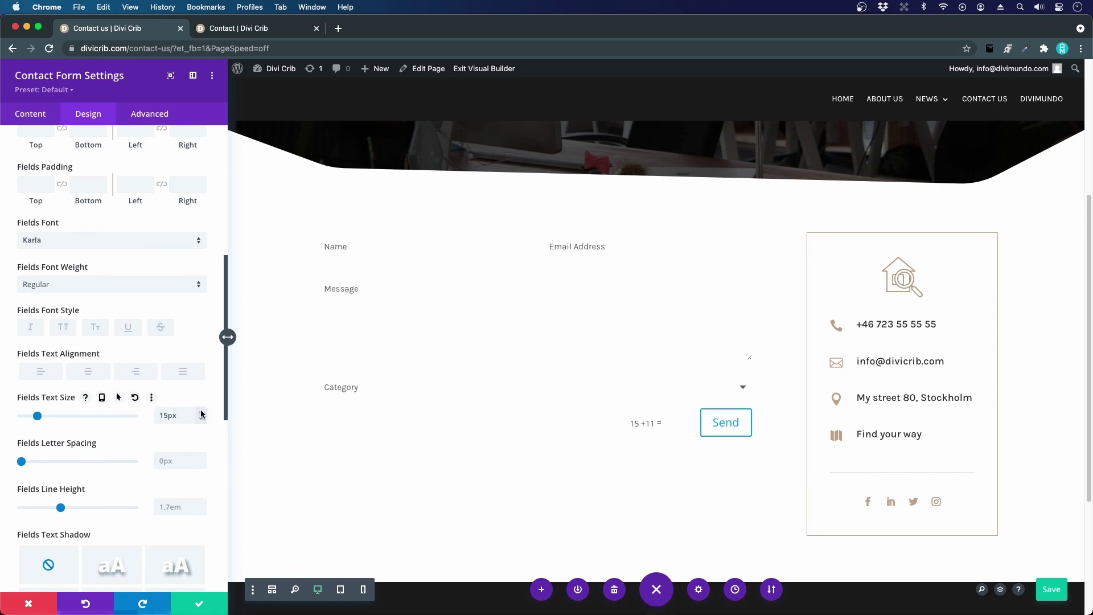
{"action": "left_click", "coordinate": [204, 414]}
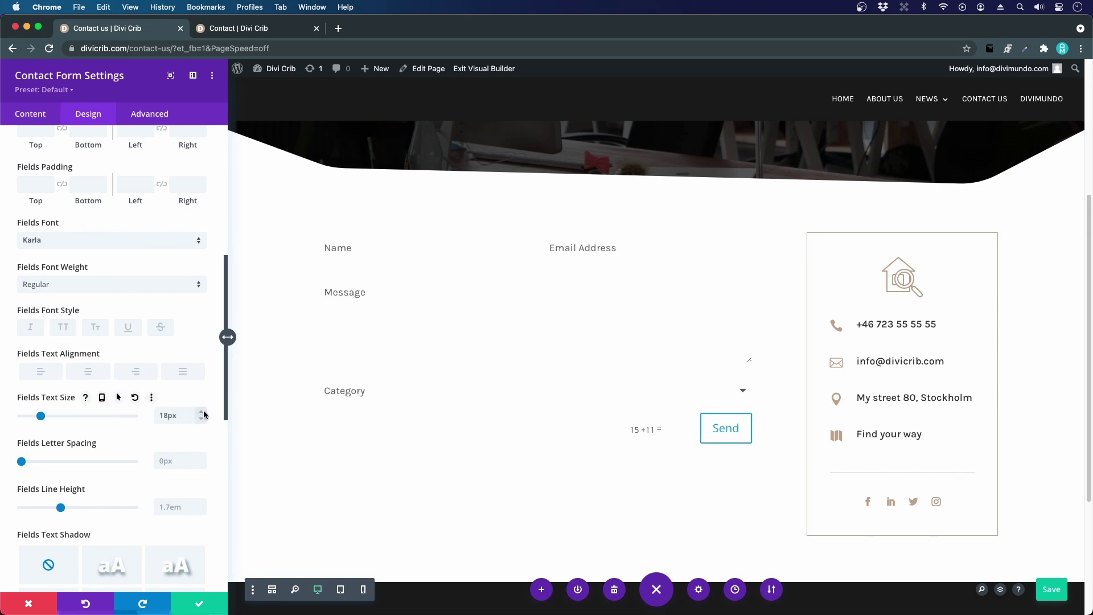
{"action": "left_click", "coordinate": [200, 35]}
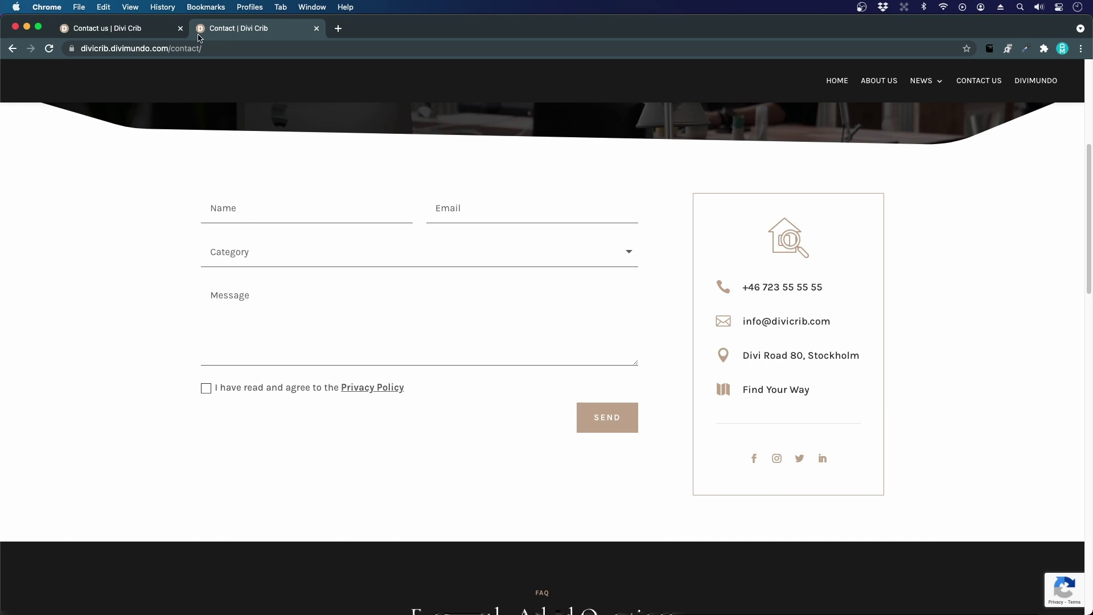
{"action": "left_click", "coordinate": [155, 31]}
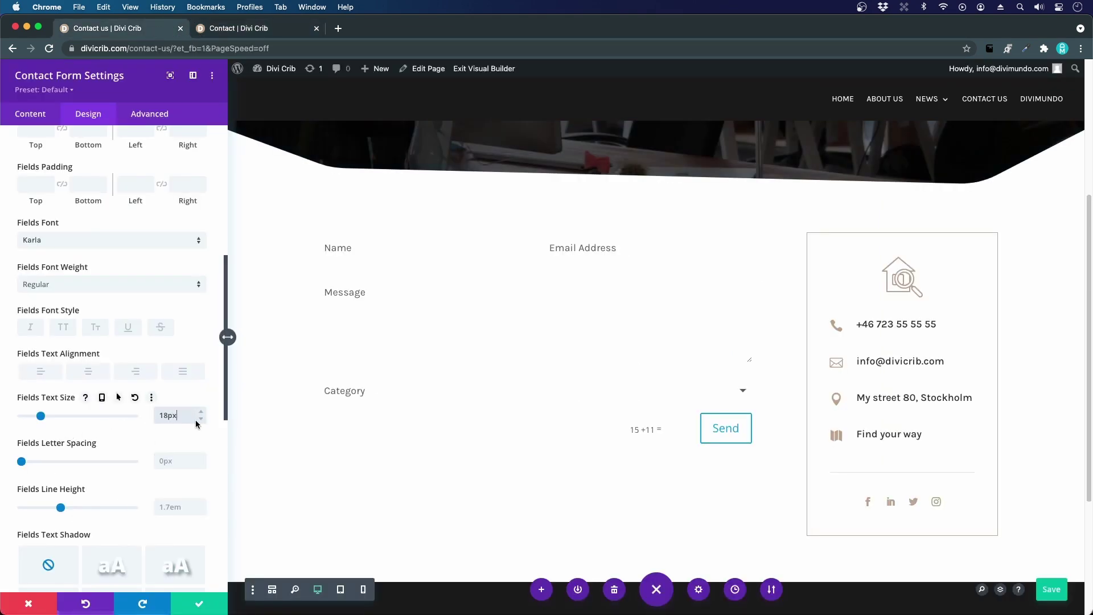
{"action": "left_click", "coordinate": [201, 421]}
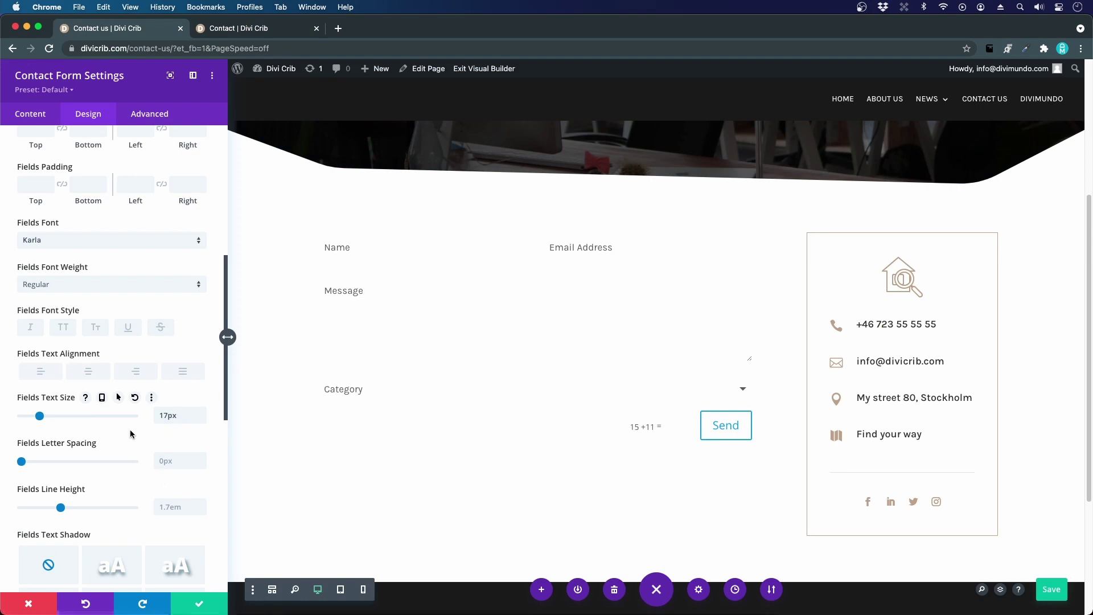
{"action": "scroll", "coordinate": [130, 434], "scroll_direction": "down", "scroll_amount": 5}
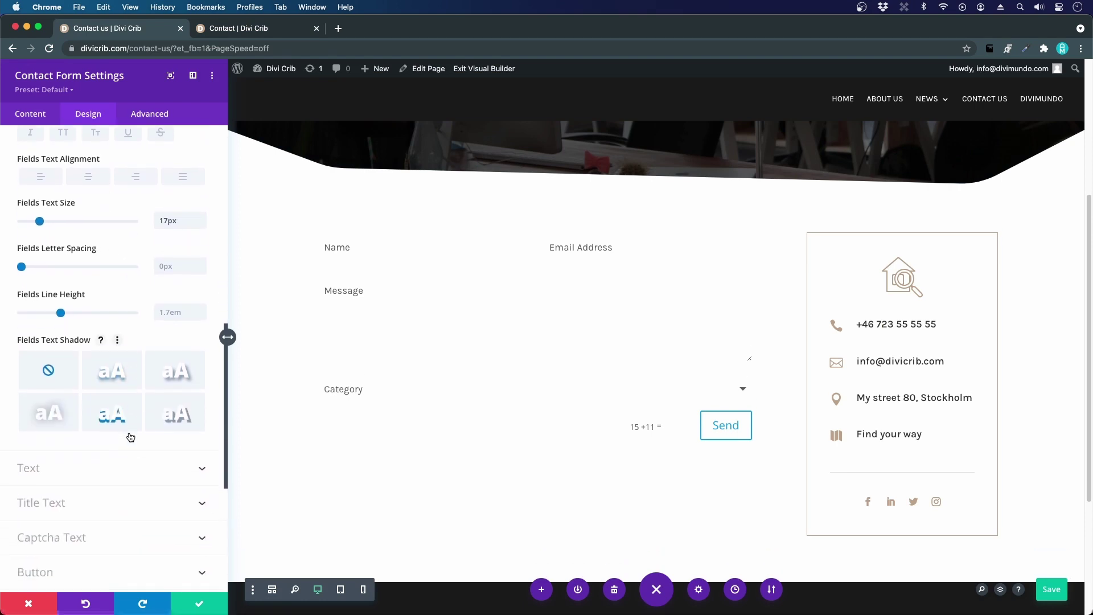
- In the Design tab's Button group, switch Use Custom Styles For Button to YES
{"action": "left_click", "coordinate": [37, 467]}
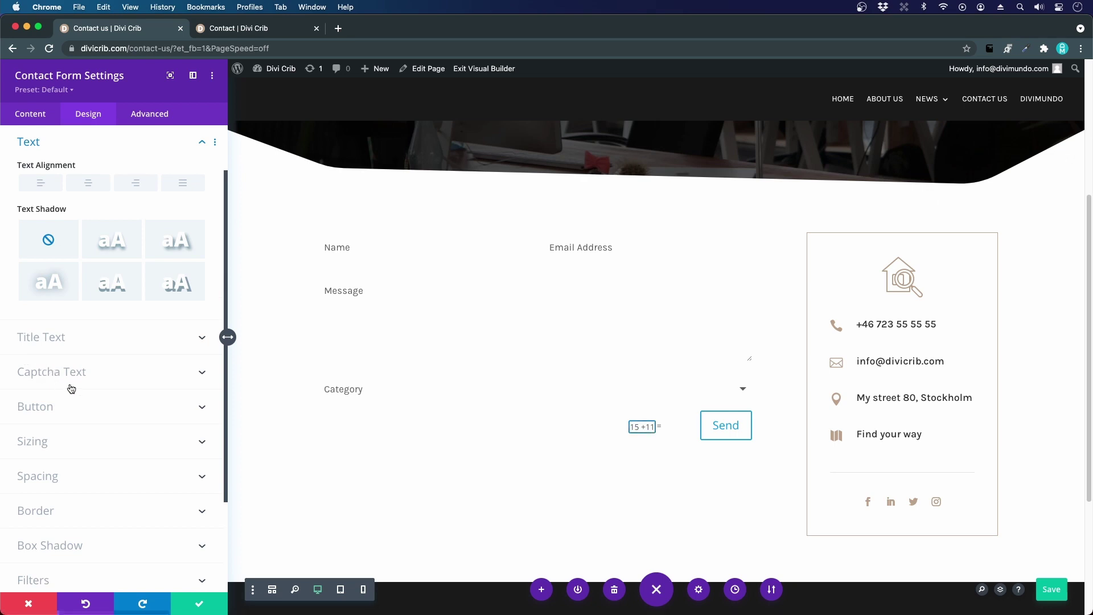
{"action": "scroll", "coordinate": [89, 385], "scroll_direction": "down", "scroll_amount": 1}
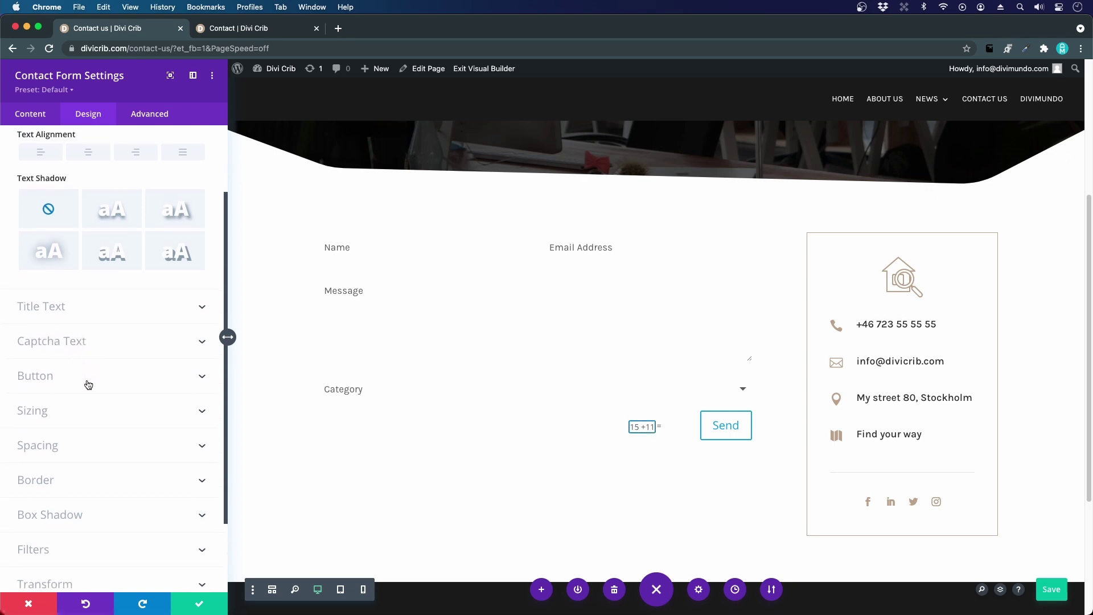
{"action": "left_click", "coordinate": [44, 379]}
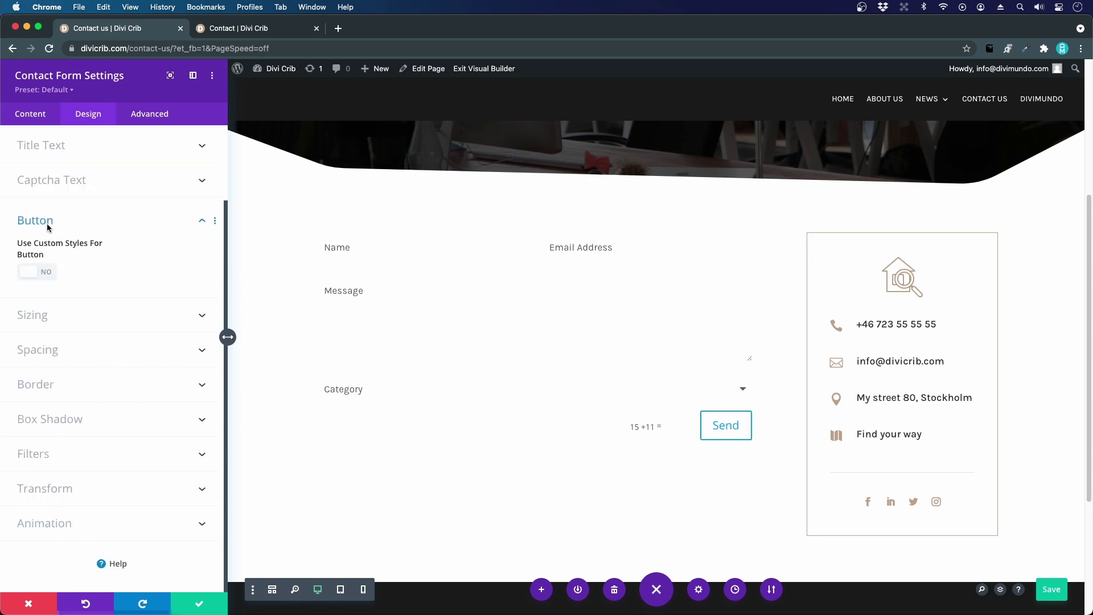
{"action": "scroll", "coordinate": [673, 435], "scroll_direction": "down", "scroll_amount": 5}
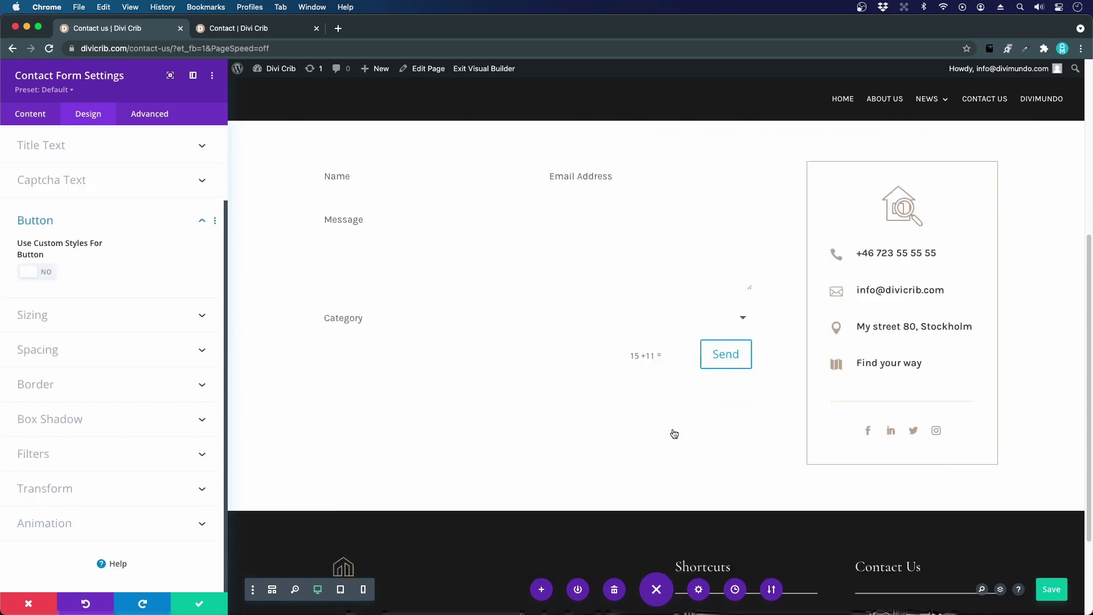
{"action": "scroll", "coordinate": [673, 435], "scroll_direction": "up", "scroll_amount": 3}
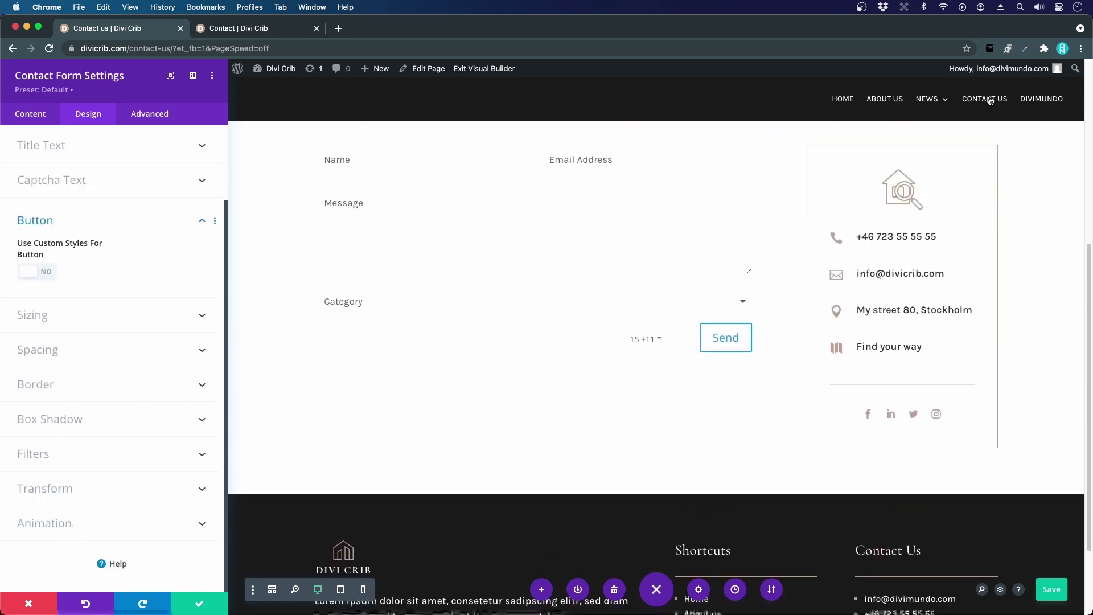
{"action": "scroll", "coordinate": [673, 435], "scroll_direction": "up", "scroll_amount": 5}
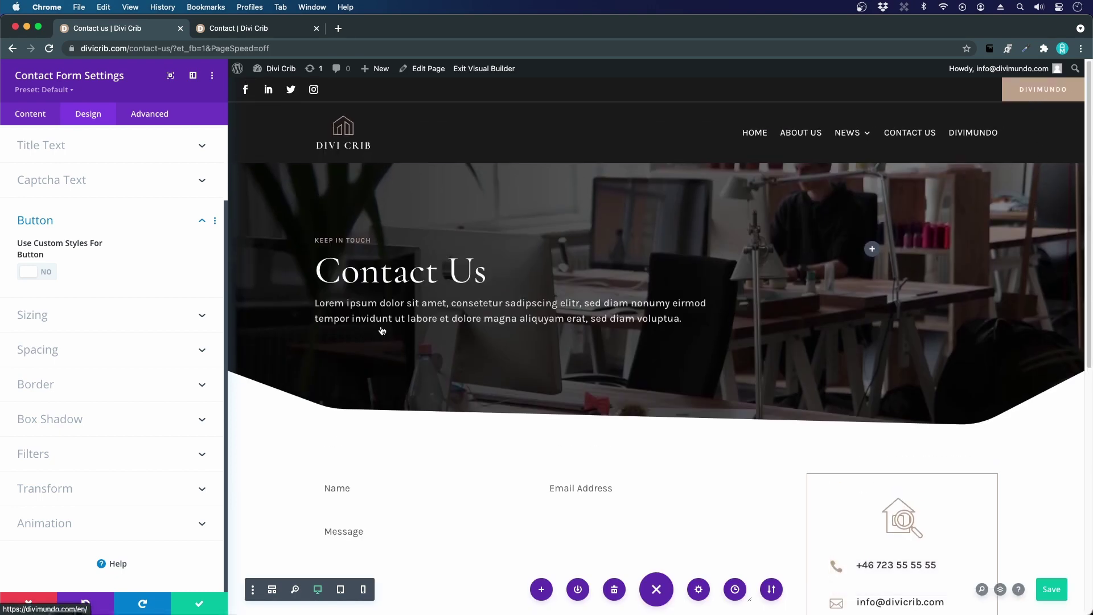
{"action": "scroll", "coordinate": [505, 329], "scroll_direction": "down", "scroll_amount": 5}
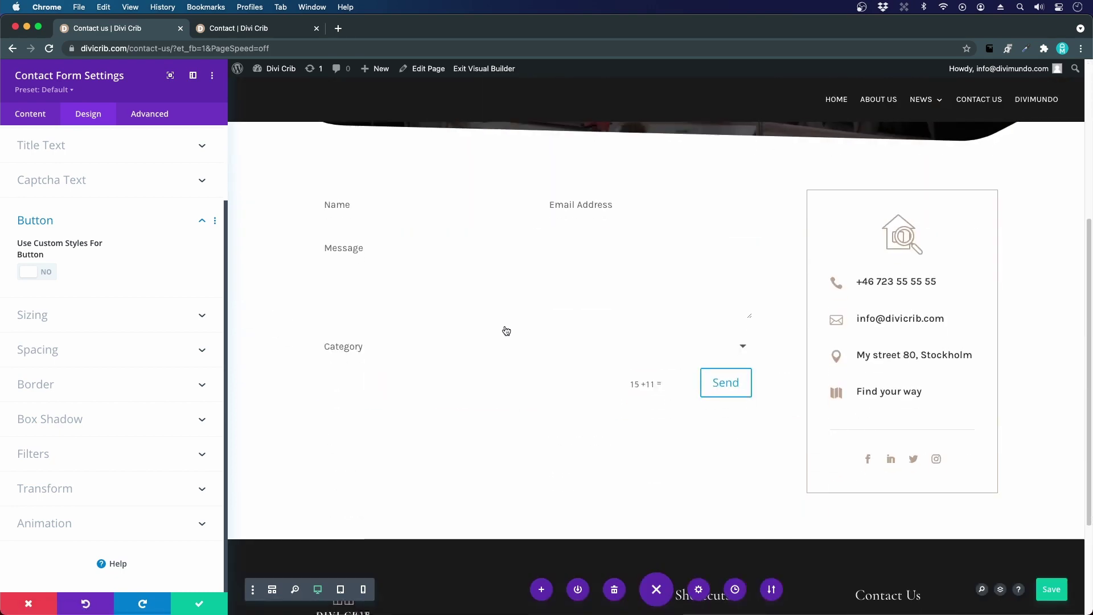
{"action": "left_click", "coordinate": [35, 273]}
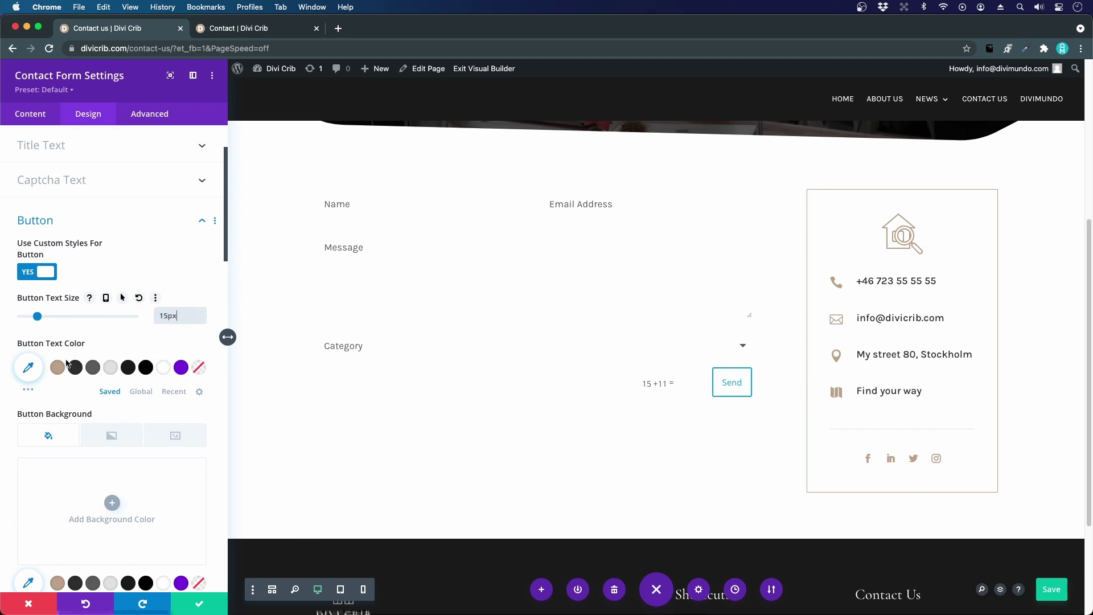
- Give the Send button white text, #c2ab92 background and border colour, and 0px border radius
{"action": "left_click", "coordinate": [162, 368]}
{"action": "scroll", "coordinate": [85, 433], "scroll_direction": "down", "scroll_amount": 2}
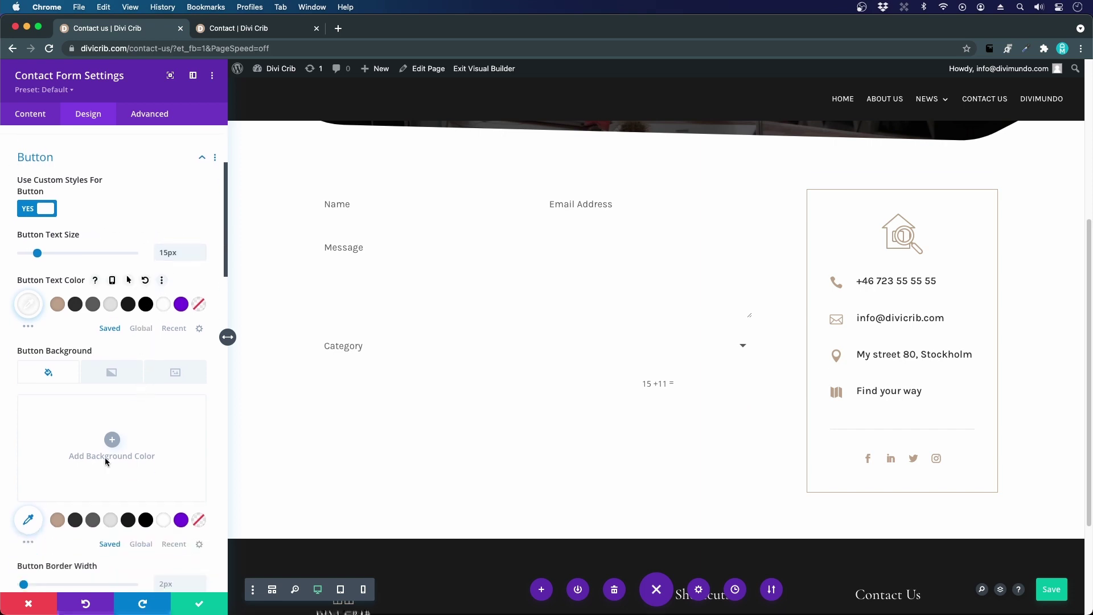
{"action": "left_click", "coordinate": [61, 521]}
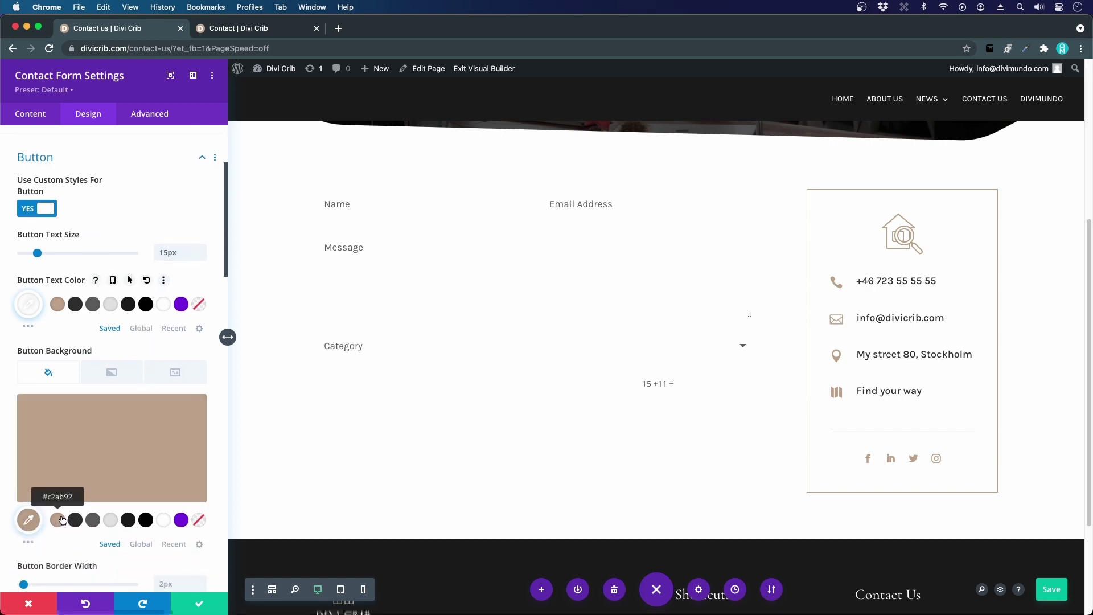
{"action": "scroll", "coordinate": [74, 490], "scroll_direction": "down", "scroll_amount": 7}
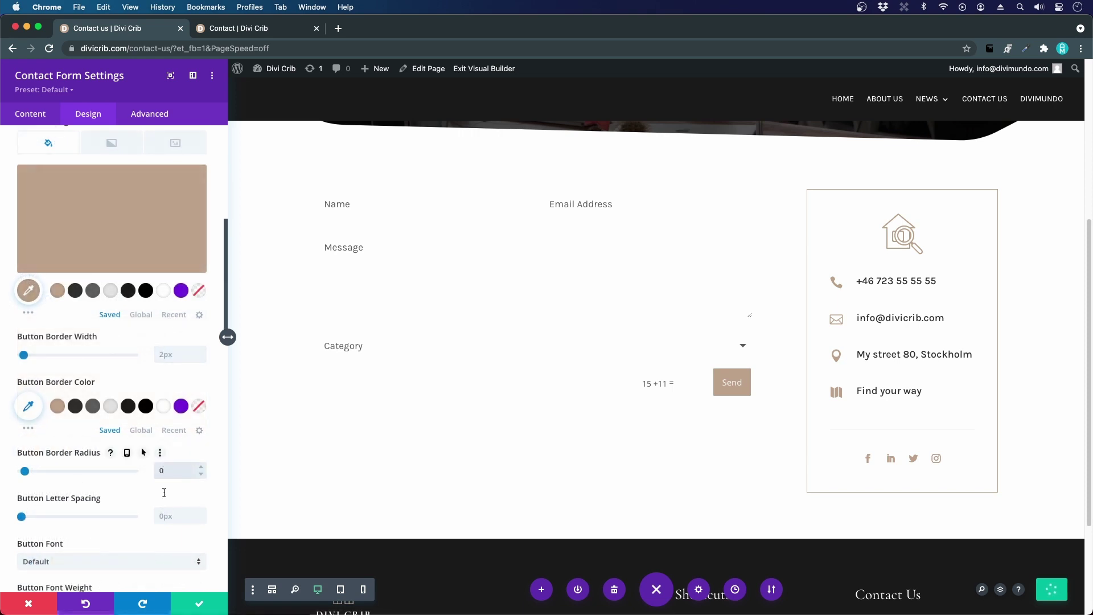
{"action": "left_click", "coordinate": [164, 492]}
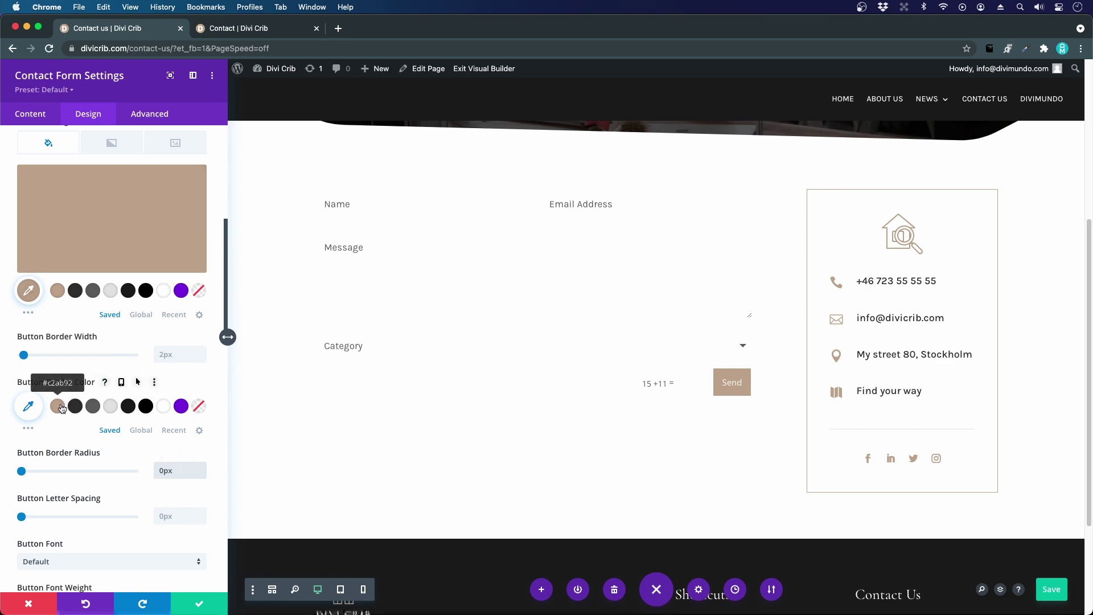
{"action": "left_click", "coordinate": [58, 407]}
- Make the Send button text Karla, uppercase and Bold, with 1px letter spacing
{"action": "scroll", "coordinate": [61, 408], "scroll_direction": "down", "scroll_amount": 3}
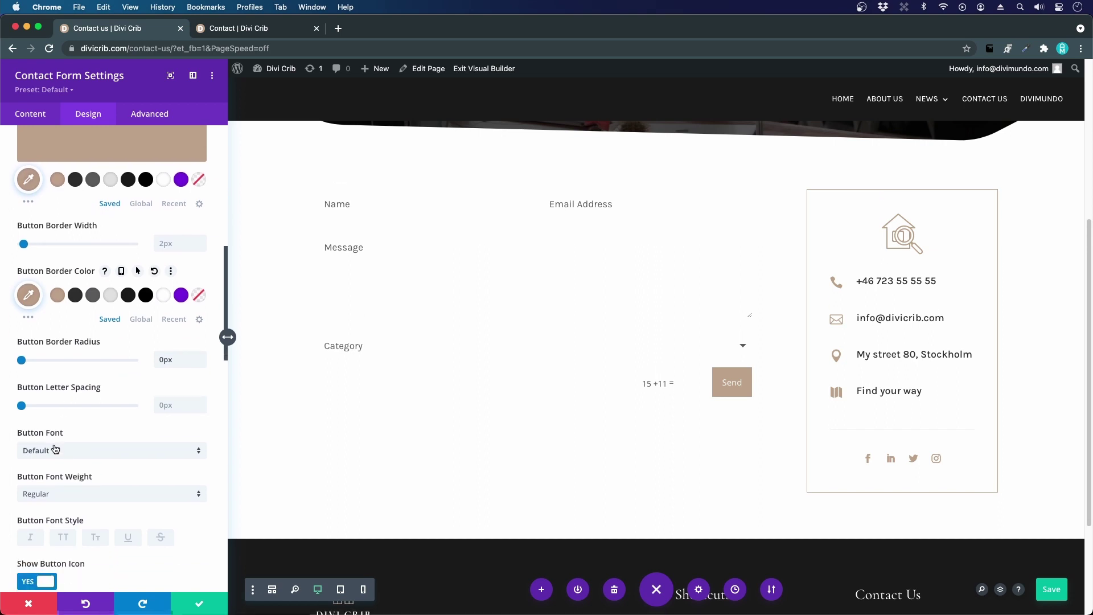
{"action": "left_click", "coordinate": [56, 449]}
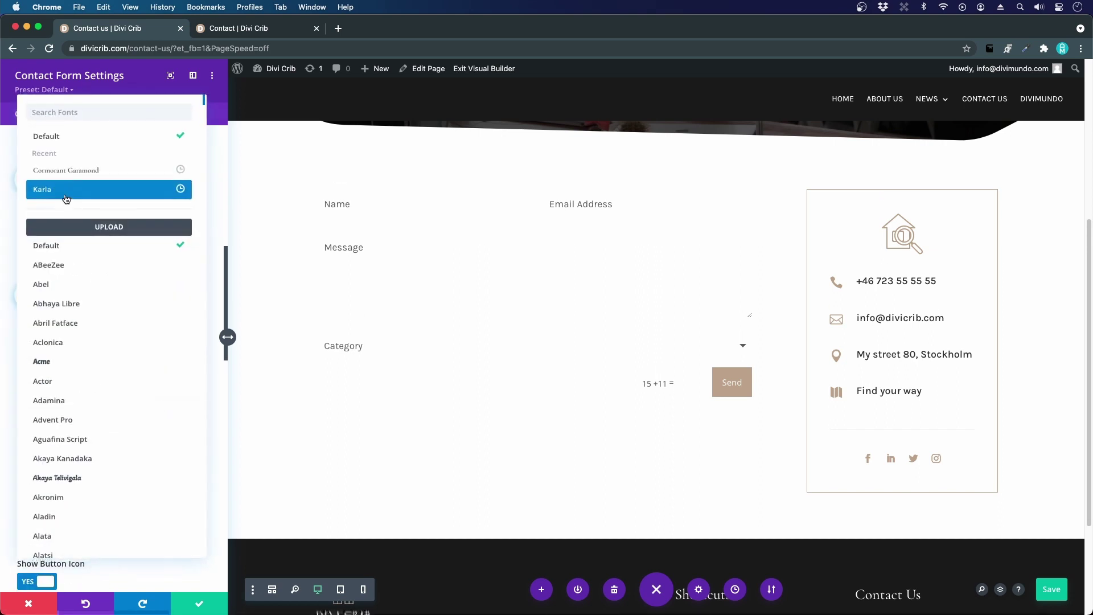
{"action": "left_click", "coordinate": [66, 198]}
{"action": "scroll", "coordinate": [145, 458], "scroll_direction": "down", "scroll_amount": 1}
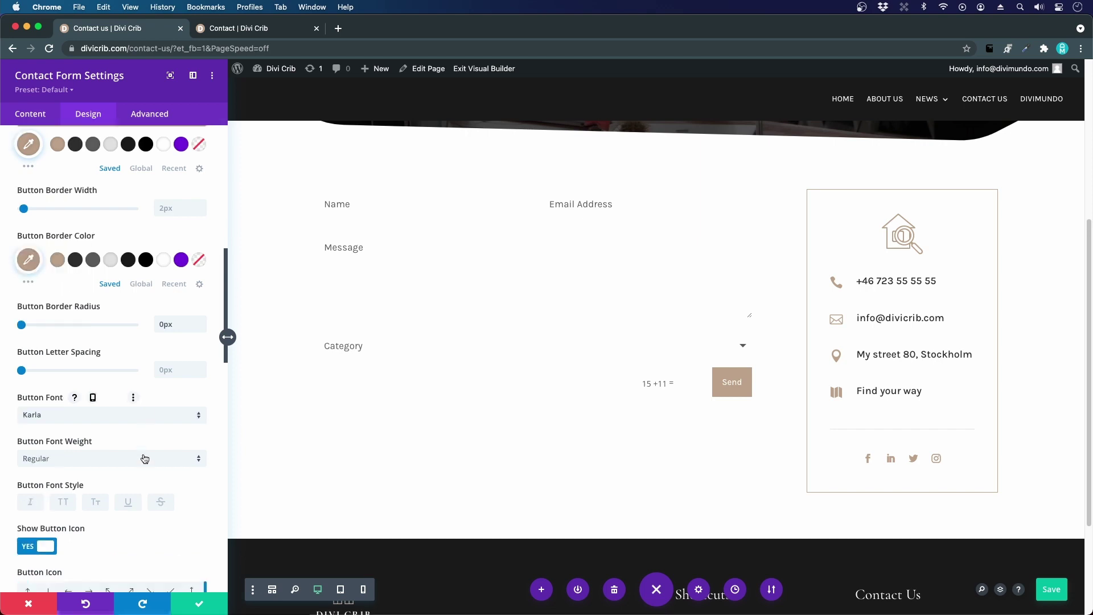
{"action": "scroll", "coordinate": [144, 458], "scroll_direction": "down", "scroll_amount": 4}
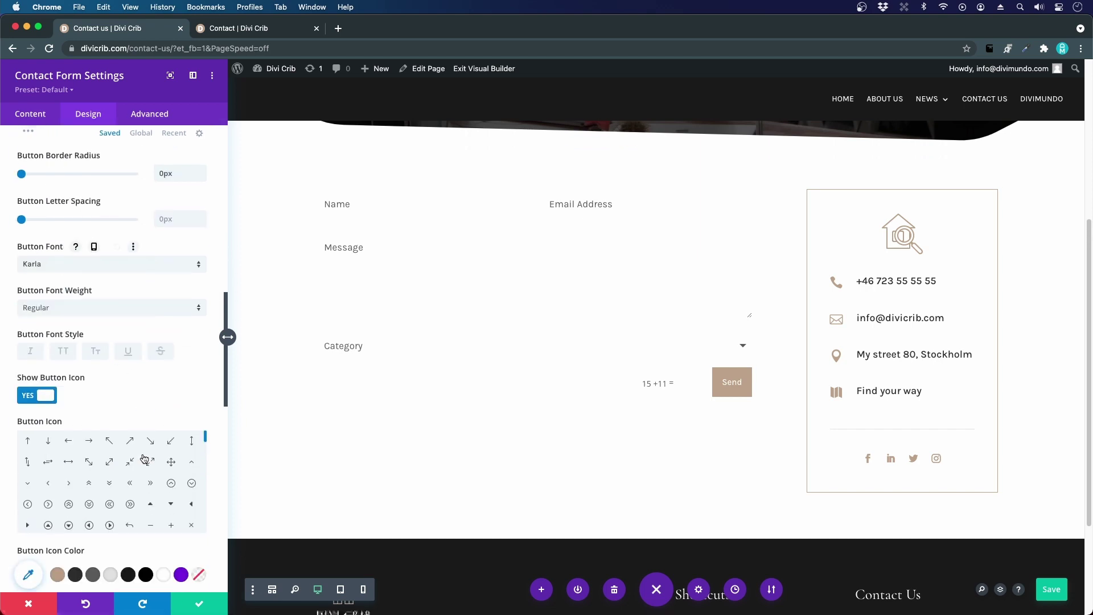
{"action": "left_click", "coordinate": [63, 352]}
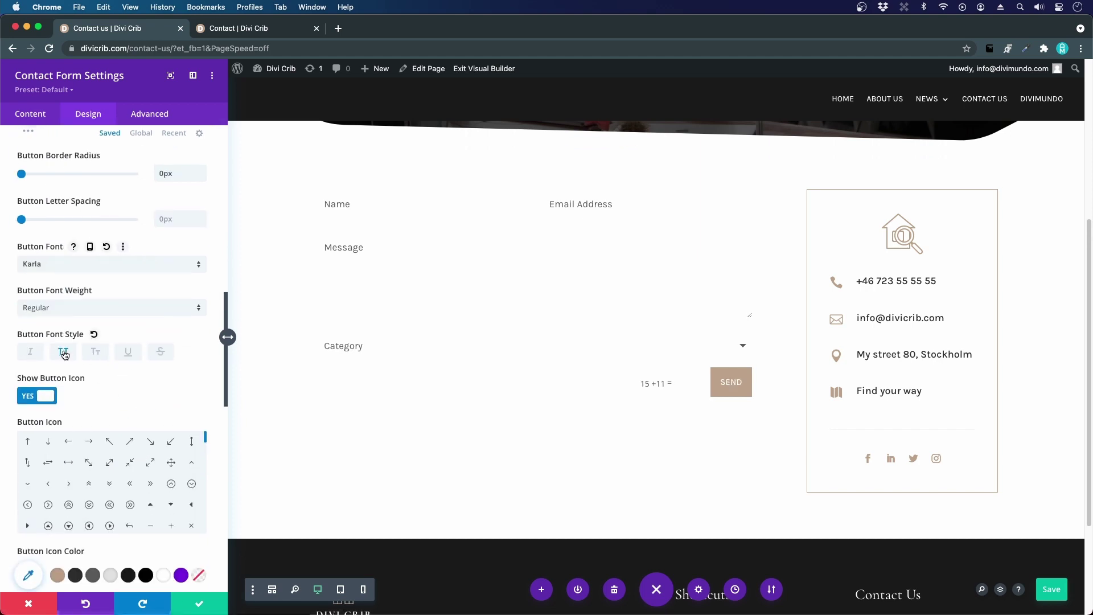
{"action": "scroll", "coordinate": [91, 285], "scroll_direction": "up", "scroll_amount": 1}
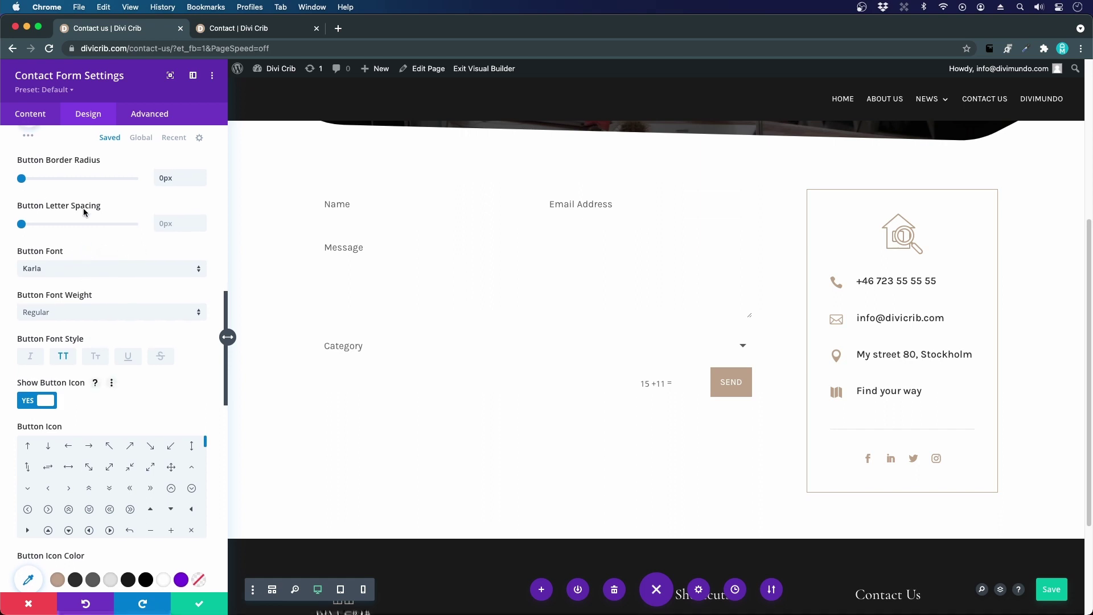
{"action": "left_click_drag", "start_coordinate": [23, 225], "coordinate": [23, 227]}
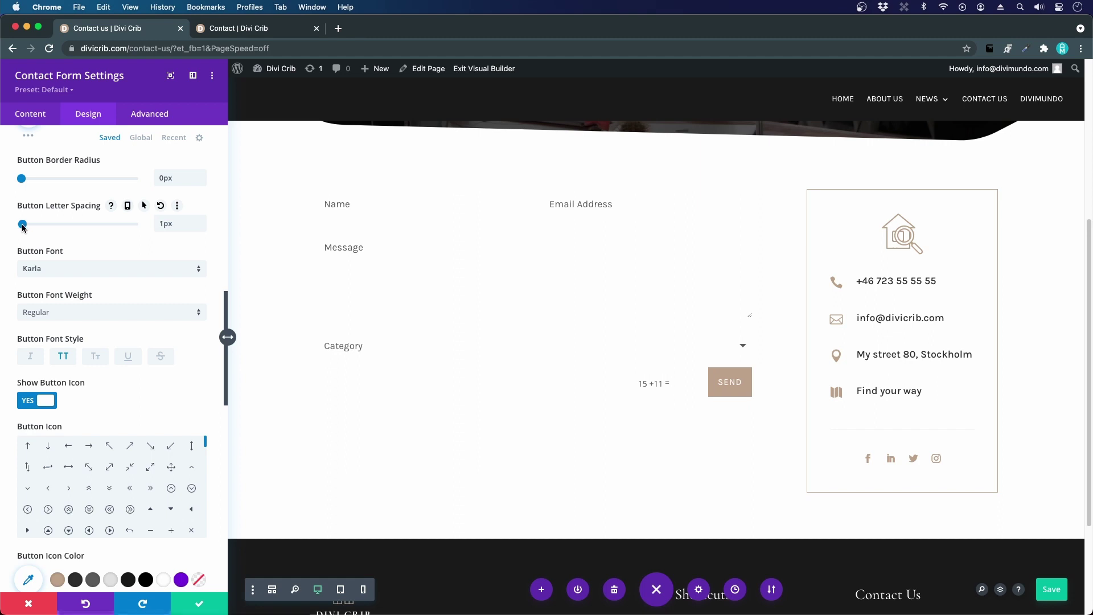
{"action": "left_click", "coordinate": [61, 313]}
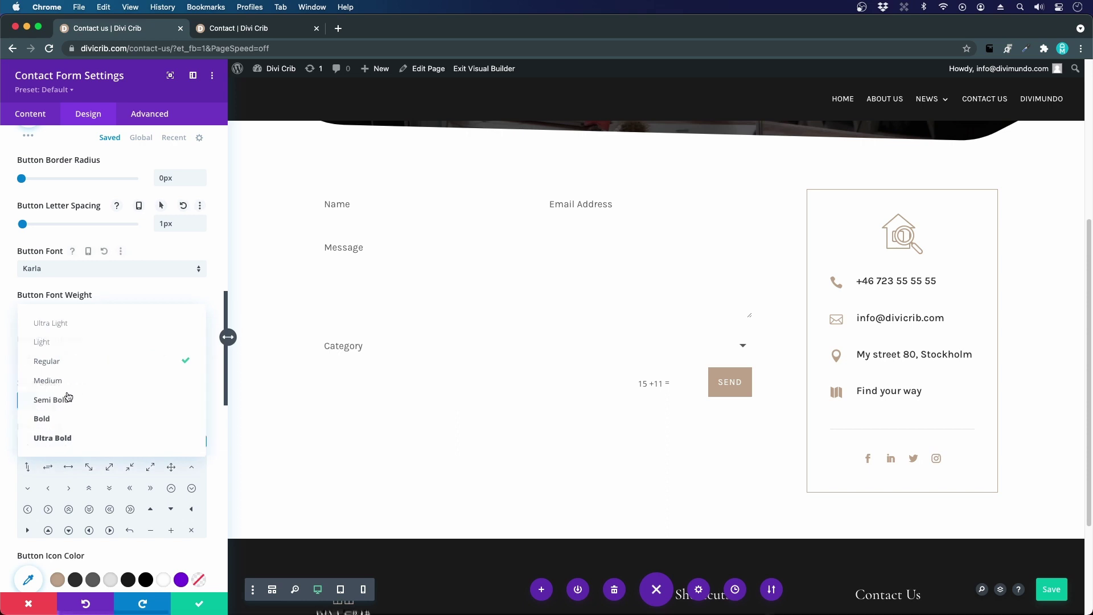
{"action": "left_click", "coordinate": [61, 418]}
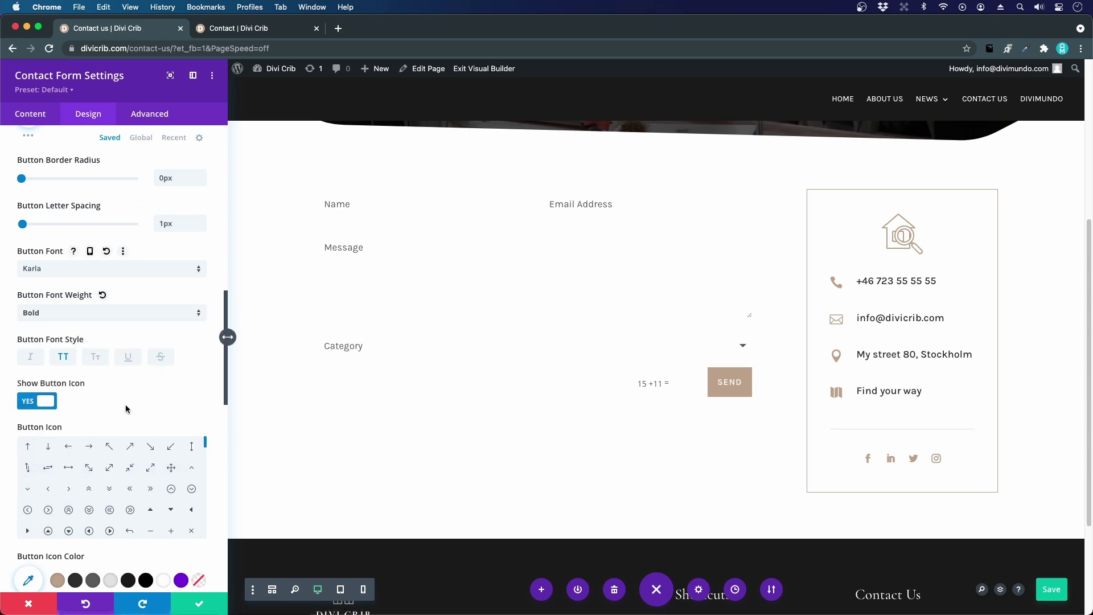
{"action": "scroll", "coordinate": [126, 408], "scroll_direction": "down", "scroll_amount": 4}
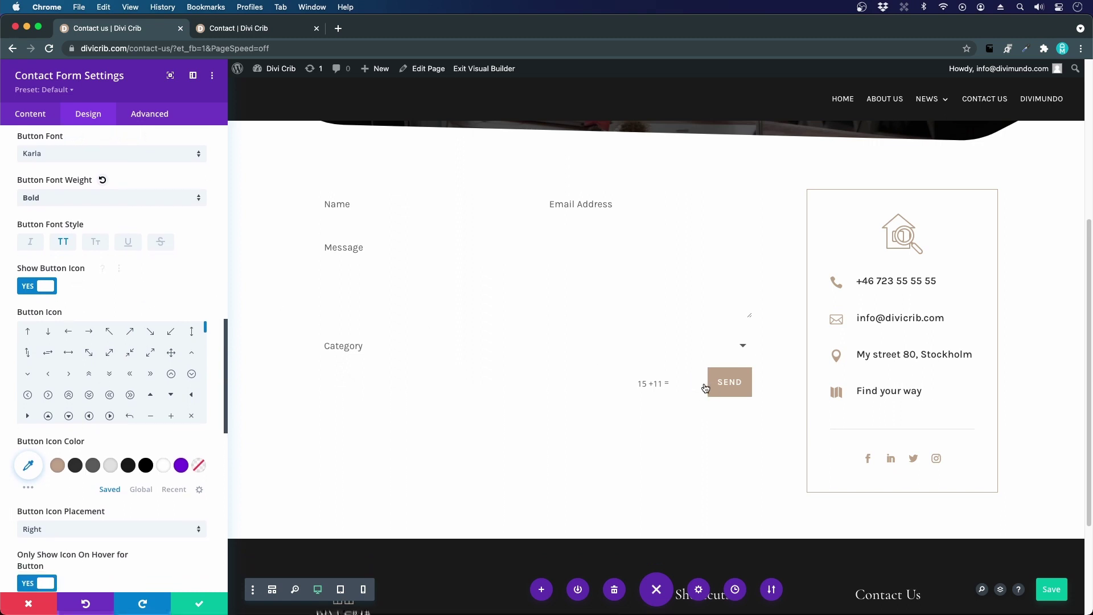
- Choose the right-pointing '>' arrow as the Send button's icon
{"action": "scroll", "coordinate": [887, 237], "scroll_direction": "down", "scroll_amount": 3}
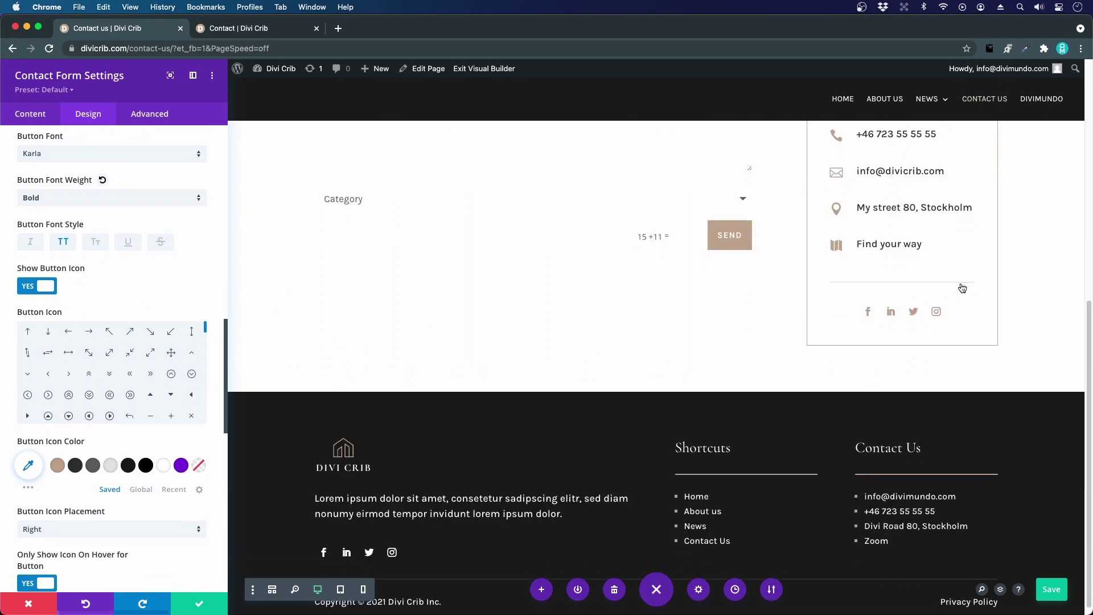
{"action": "scroll", "coordinate": [997, 195], "scroll_direction": "up", "scroll_amount": 10}
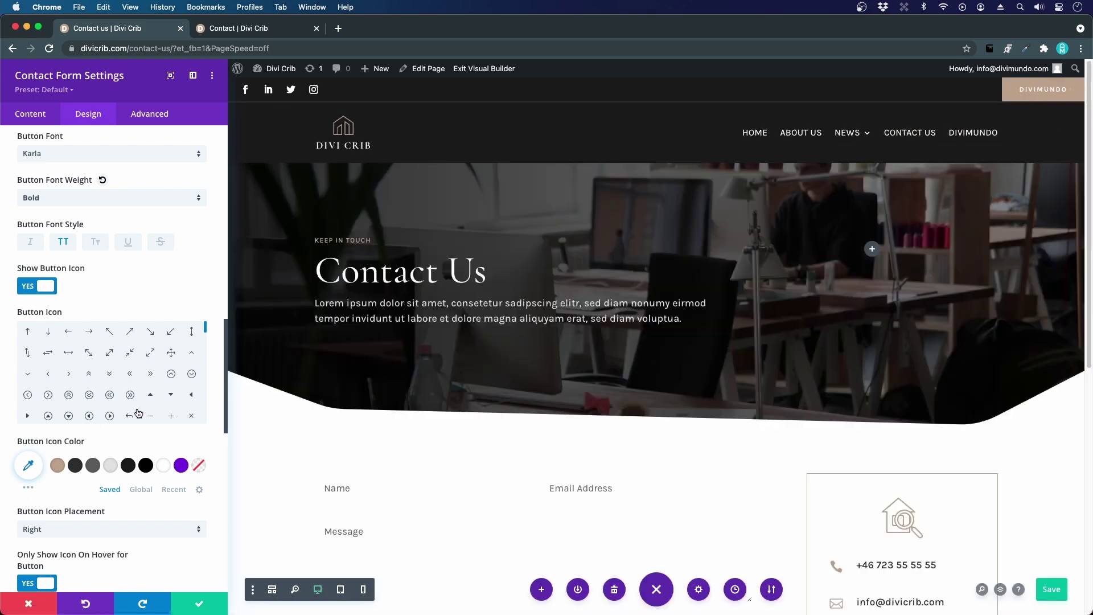
{"action": "left_click", "coordinate": [67, 374]}
- Set the button padding to 12px top and bottom, 28px left and right
{"action": "scroll", "coordinate": [117, 473], "scroll_direction": "down", "scroll_amount": 4}
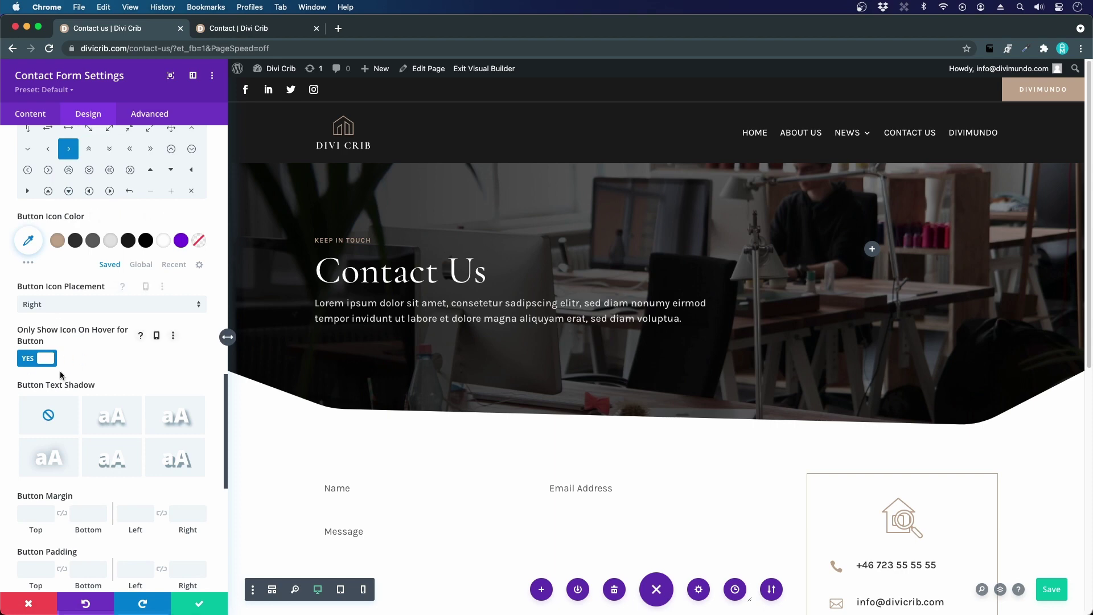
{"action": "scroll", "coordinate": [517, 436], "scroll_direction": "down", "scroll_amount": 6}
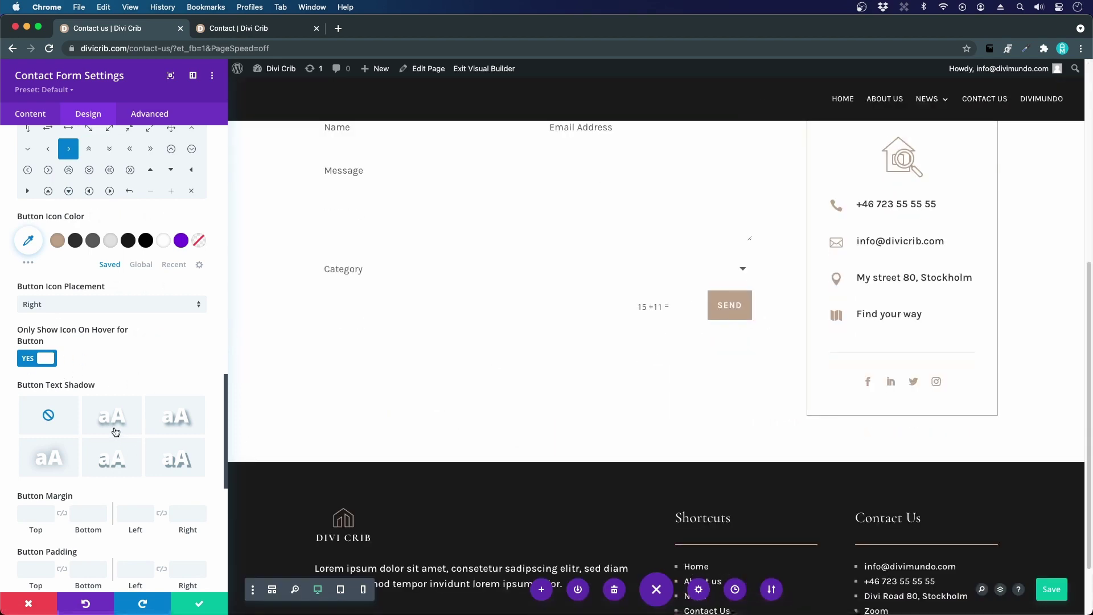
{"action": "scroll", "coordinate": [116, 432], "scroll_direction": "down", "scroll_amount": 2}
{"action": "left_click", "coordinate": [35, 507]}
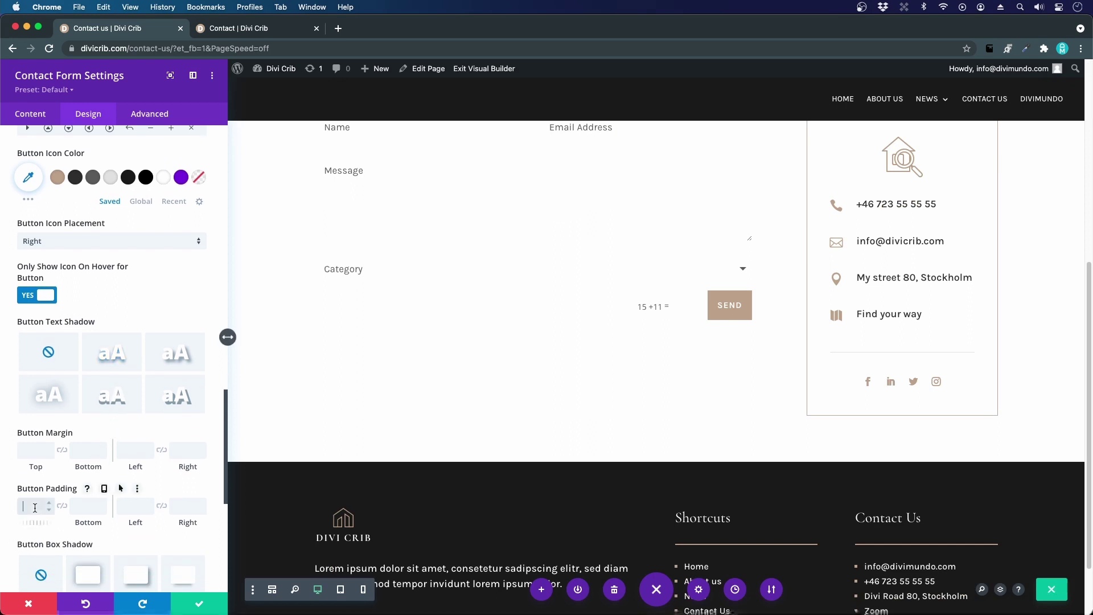
{"action": "type", "text": "12"}
{"action": "left_click", "coordinate": [62, 505]}
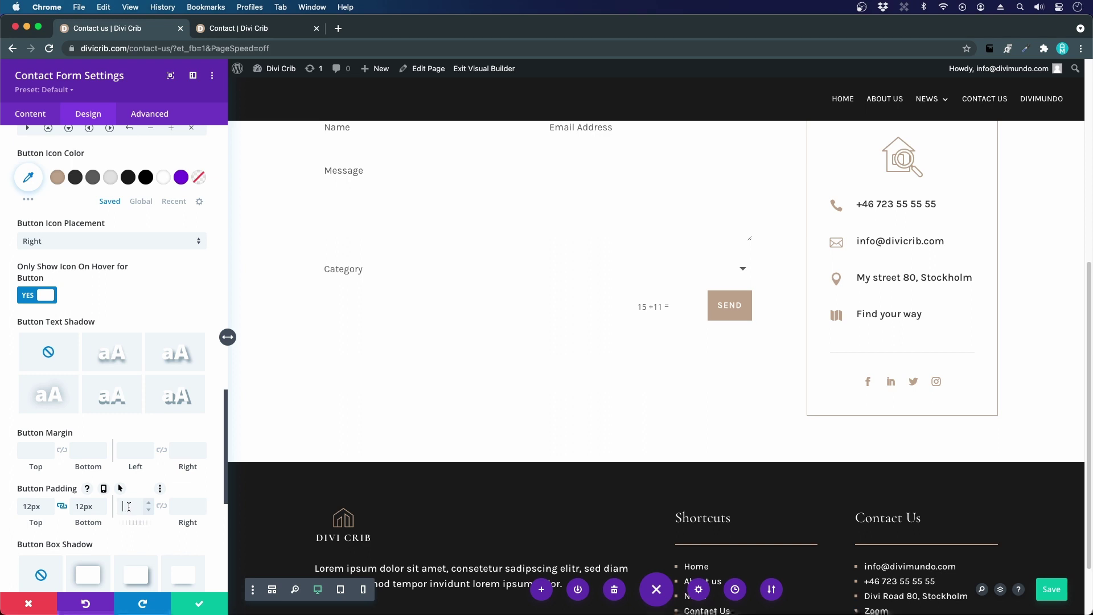
{"action": "left_click", "coordinate": [132, 506]}
{"action": "type", "text": "28"}
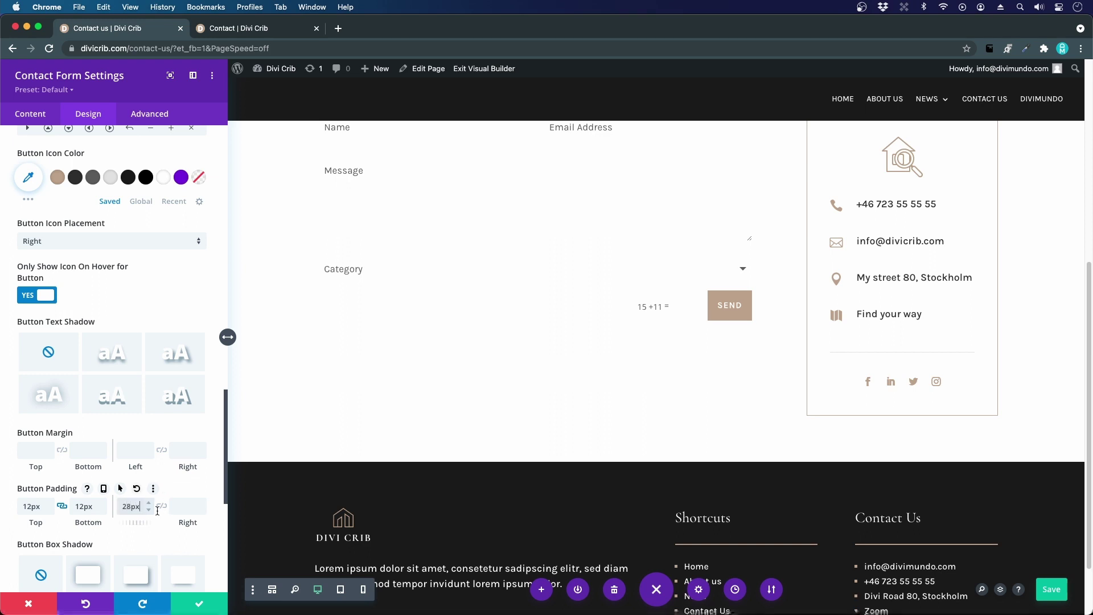
{"action": "left_click", "coordinate": [161, 506]}
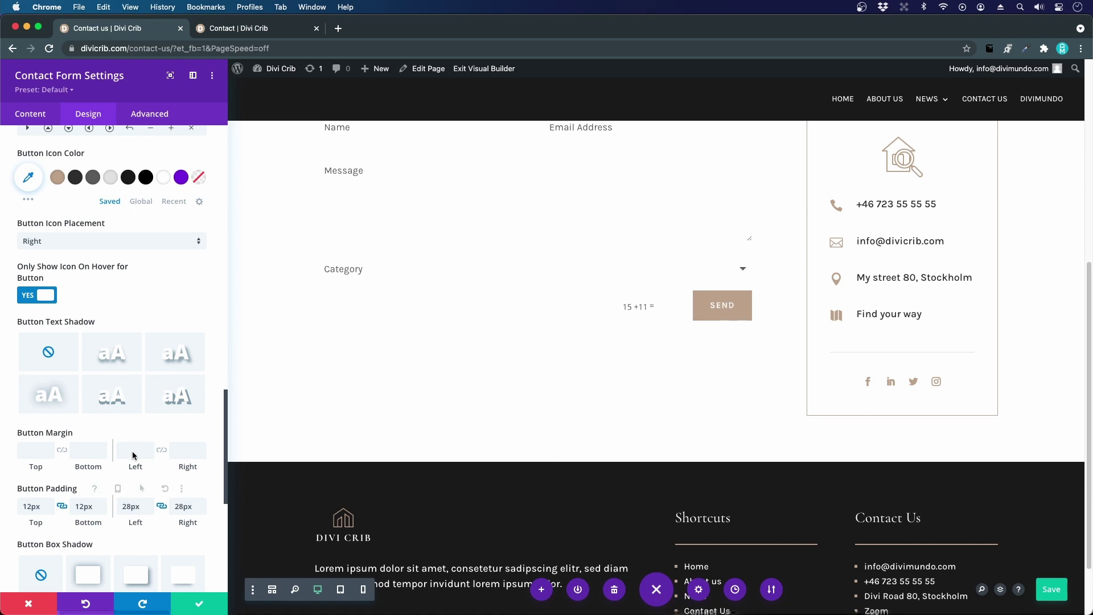
{"action": "scroll", "coordinate": [133, 456], "scroll_direction": "up", "scroll_amount": 10}
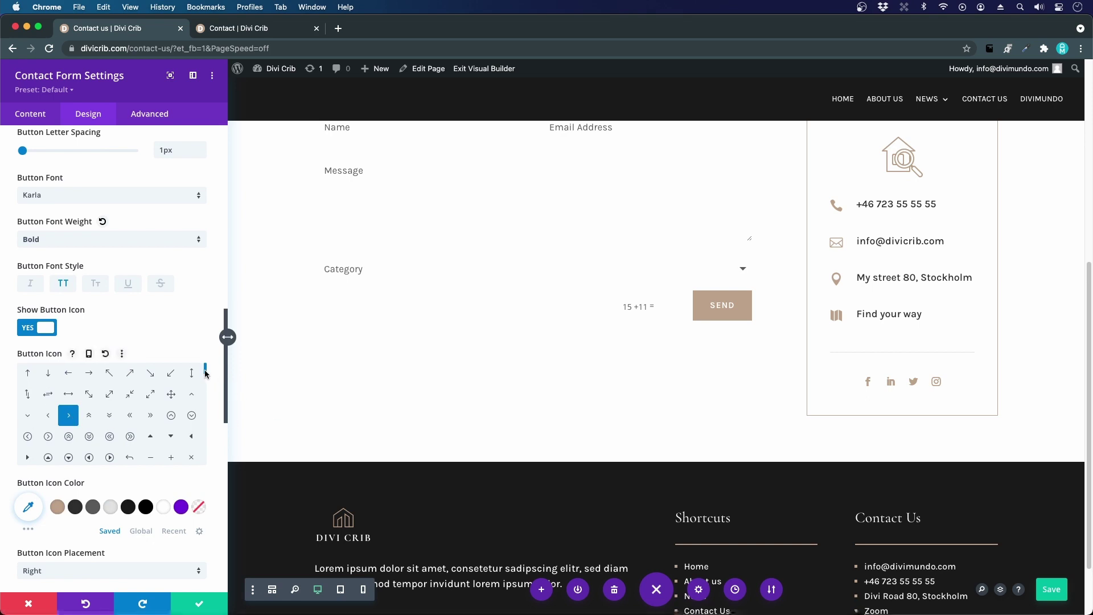
- Compare the form with the live reference Contact page, then return to the builder's Content settings
{"action": "left_click_drag", "start_coordinate": [206, 373], "coordinate": [204, 383]}
{"action": "scroll", "coordinate": [204, 386], "scroll_direction": "down", "scroll_amount": 2}
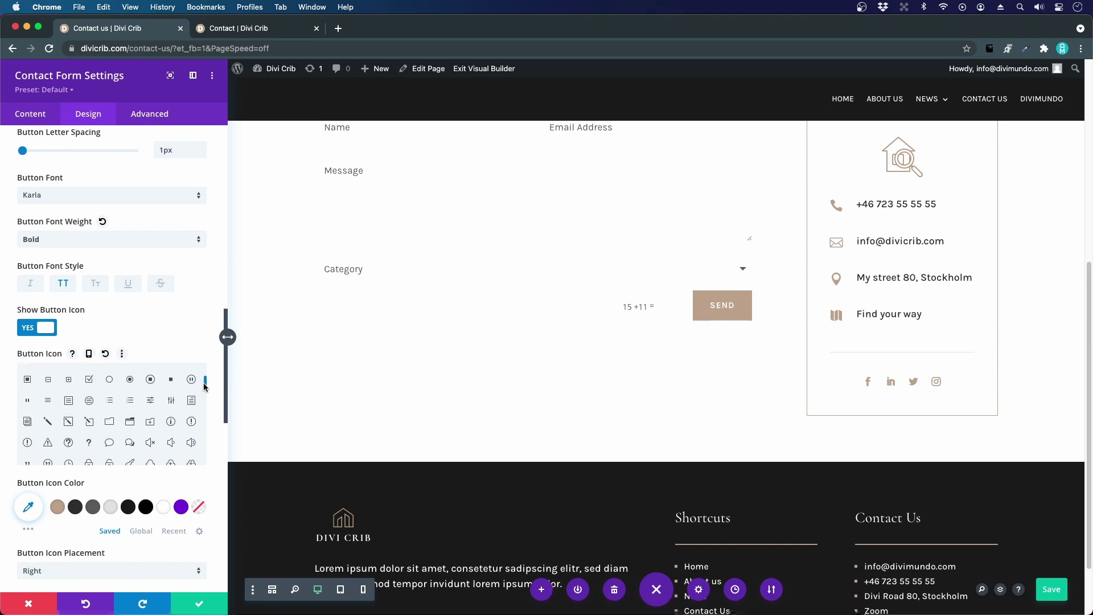
{"action": "scroll", "coordinate": [204, 386], "scroll_direction": "down", "scroll_amount": 2}
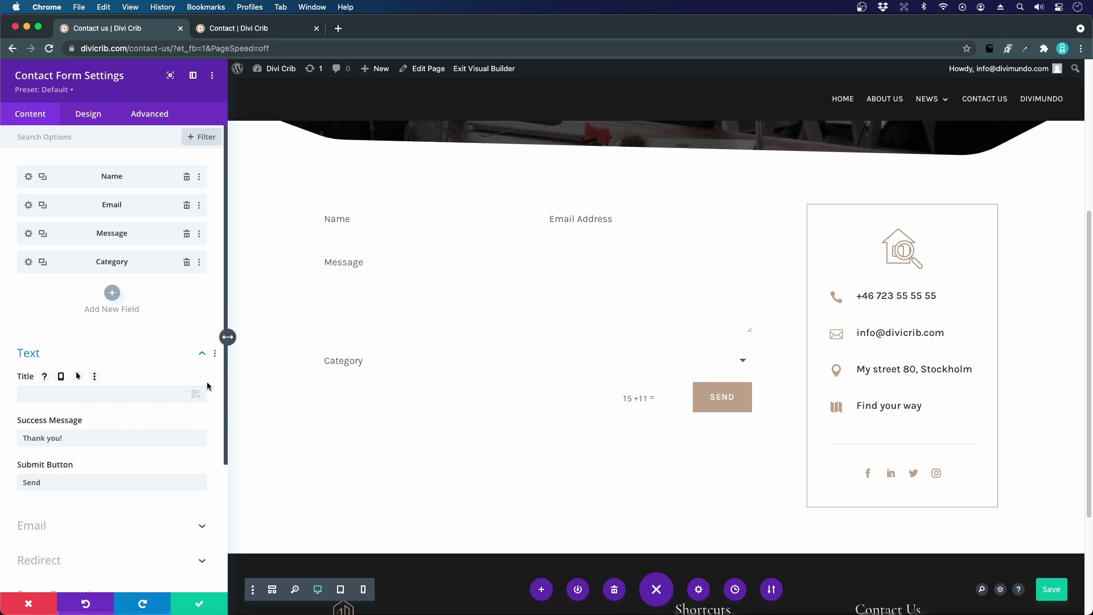
{"action": "left_click", "coordinate": [249, 29]}
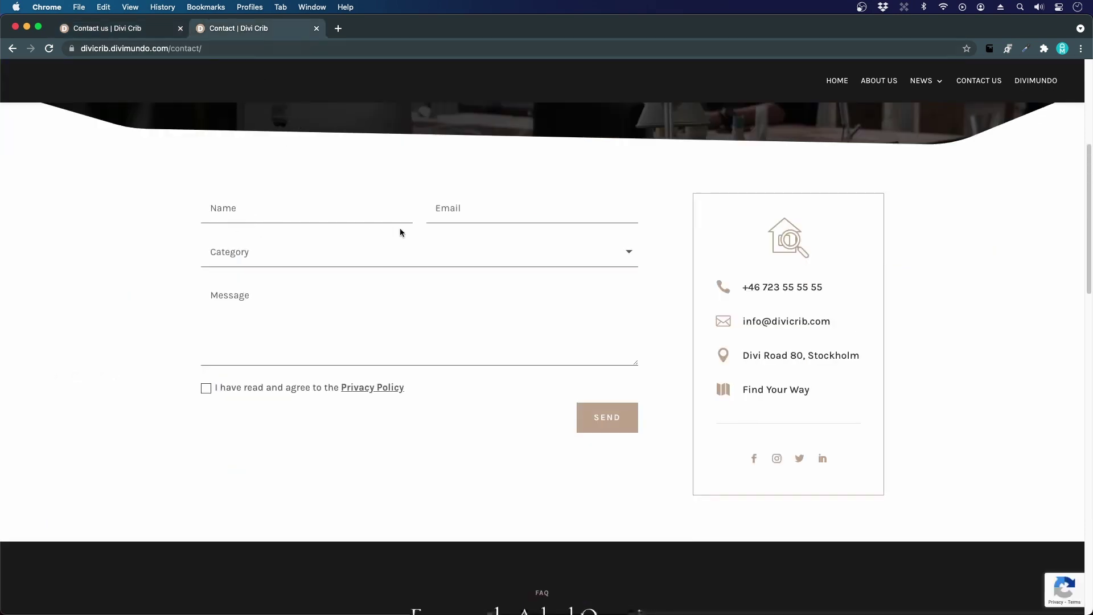
{"action": "left_click", "coordinate": [78, 31]}
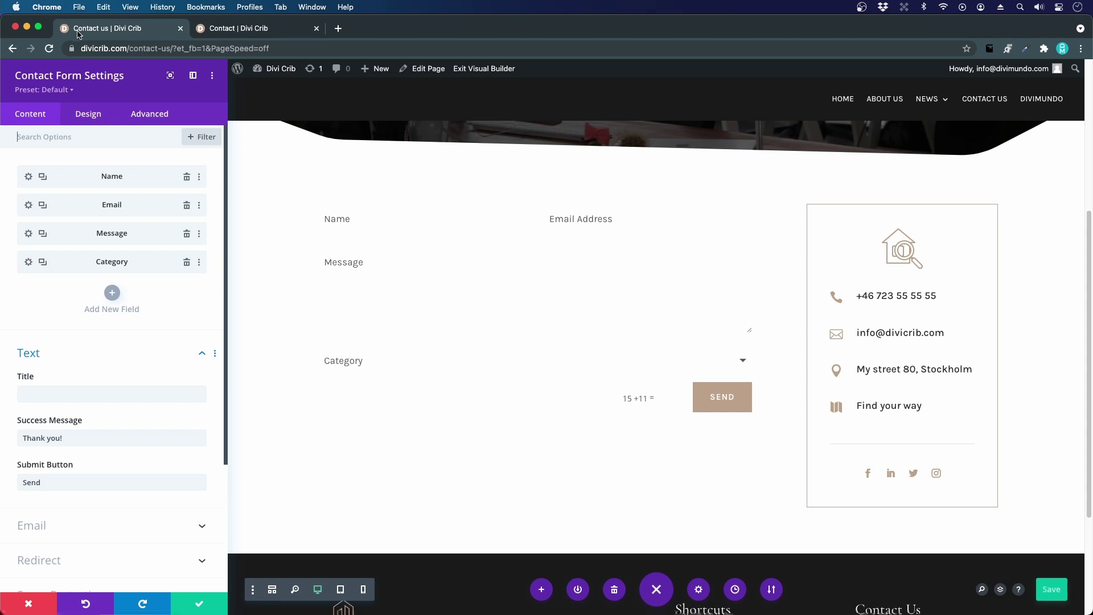
- Under Design > Border, give the input fields a 1px bottom border only
{"action": "left_click", "coordinate": [85, 117]}
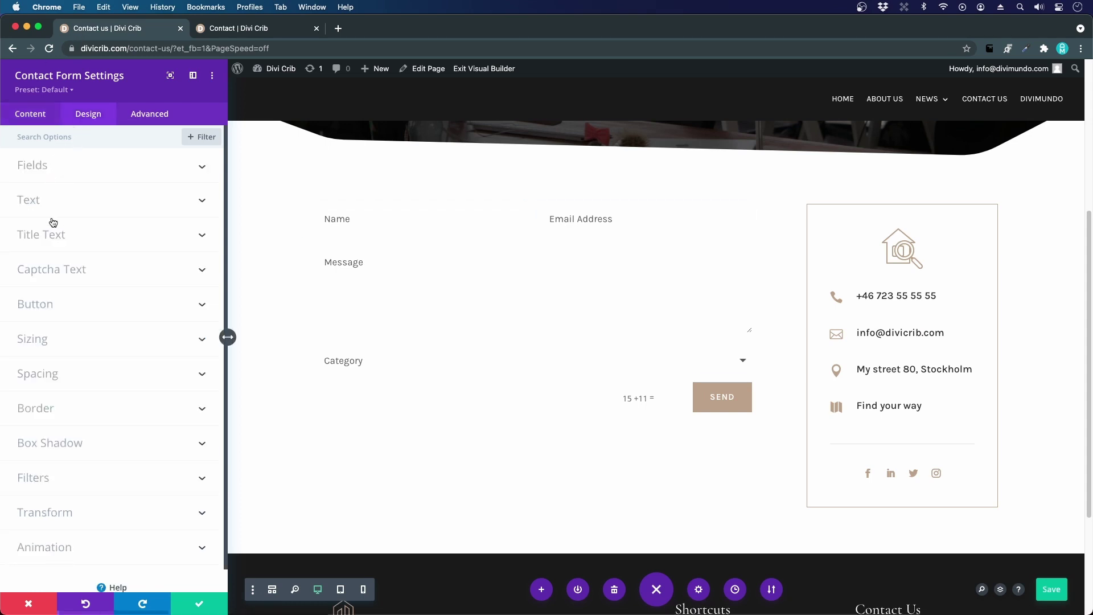
{"action": "left_click", "coordinate": [51, 418]}
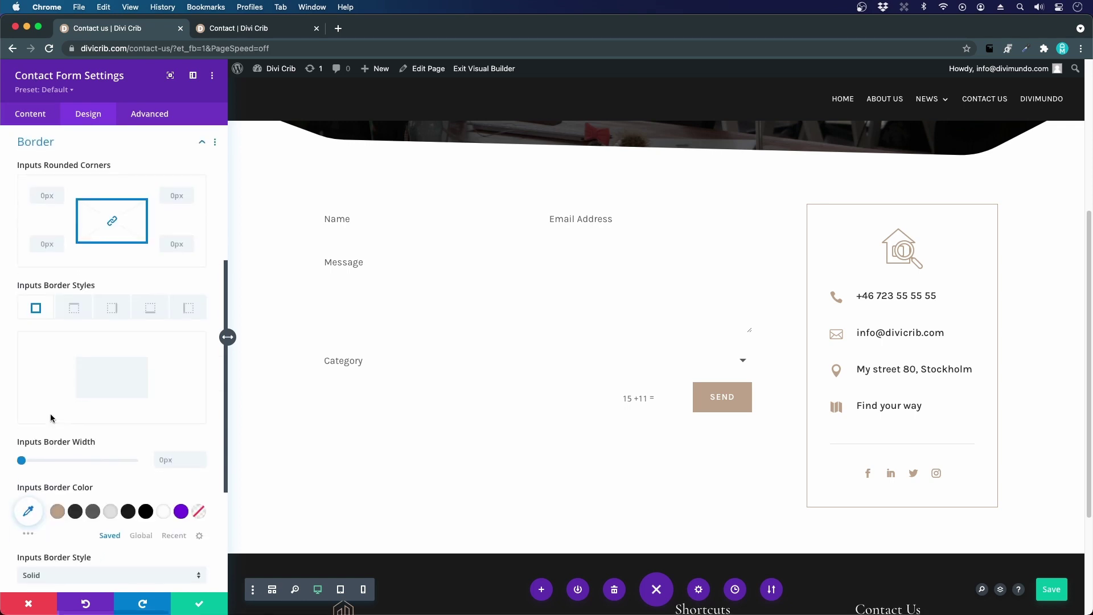
{"action": "scroll", "coordinate": [108, 368], "scroll_direction": "down", "scroll_amount": 1}
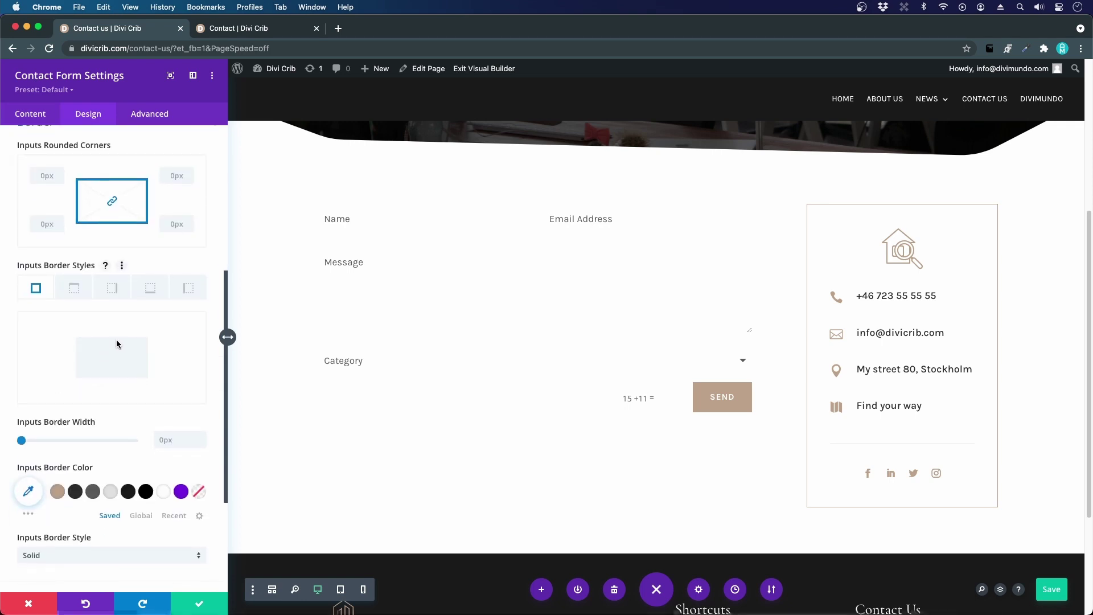
{"action": "left_click", "coordinate": [151, 296]}
{"action": "scroll", "coordinate": [150, 309], "scroll_direction": "down", "scroll_amount": 3}
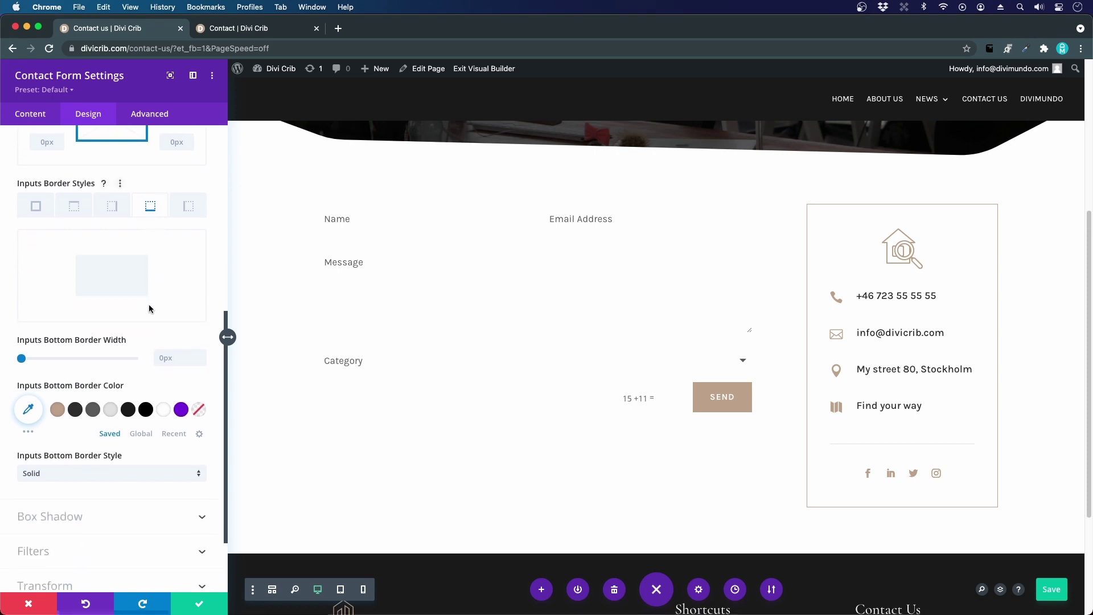
{"action": "left_click_drag", "start_coordinate": [21, 358], "coordinate": [25, 360]}
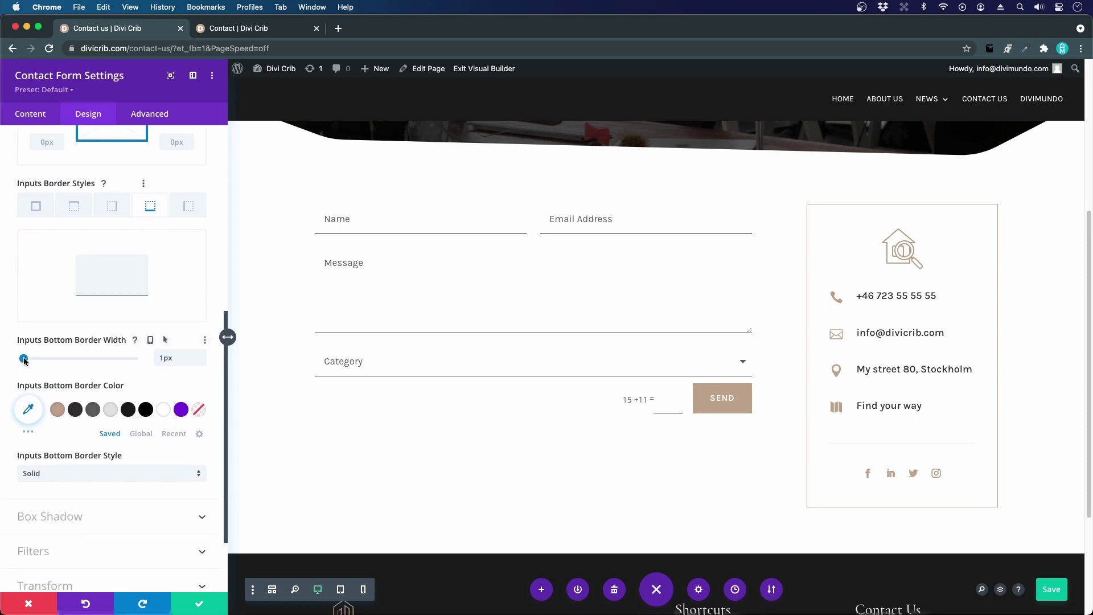